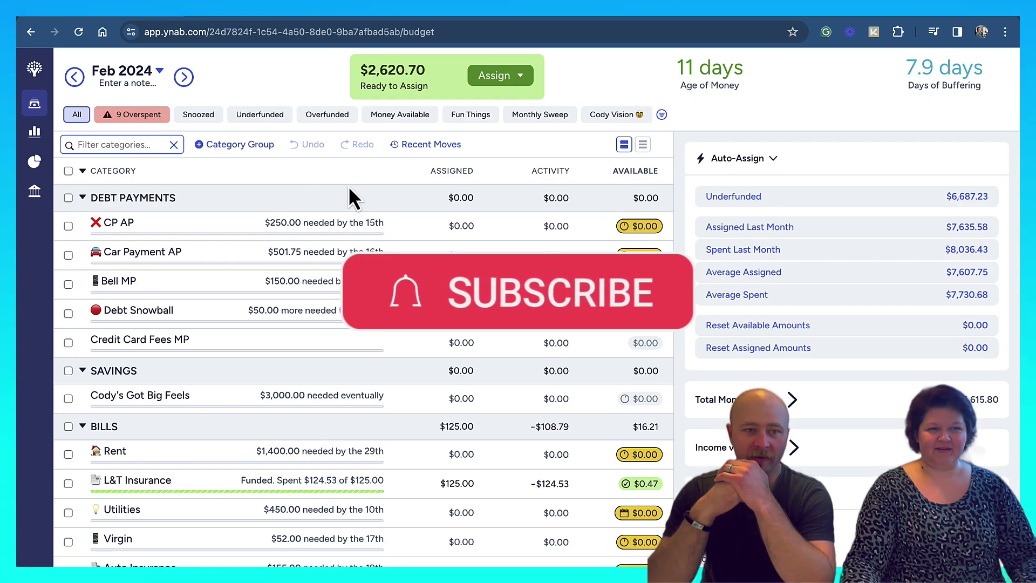
- Filter the budget to overspent categories and cover the overspent subscriptions: Apple One, Netflix with 20.99 and Misc Subscriptions with 45.35
{"action": "left_click", "coordinate": [142, 115]}
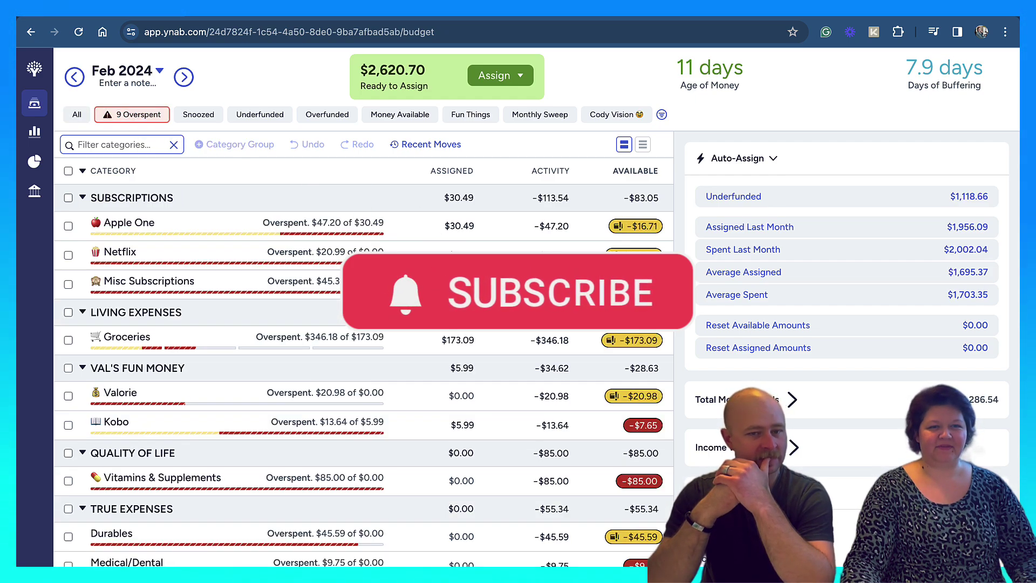
{"action": "left_click", "coordinate": [469, 226]}
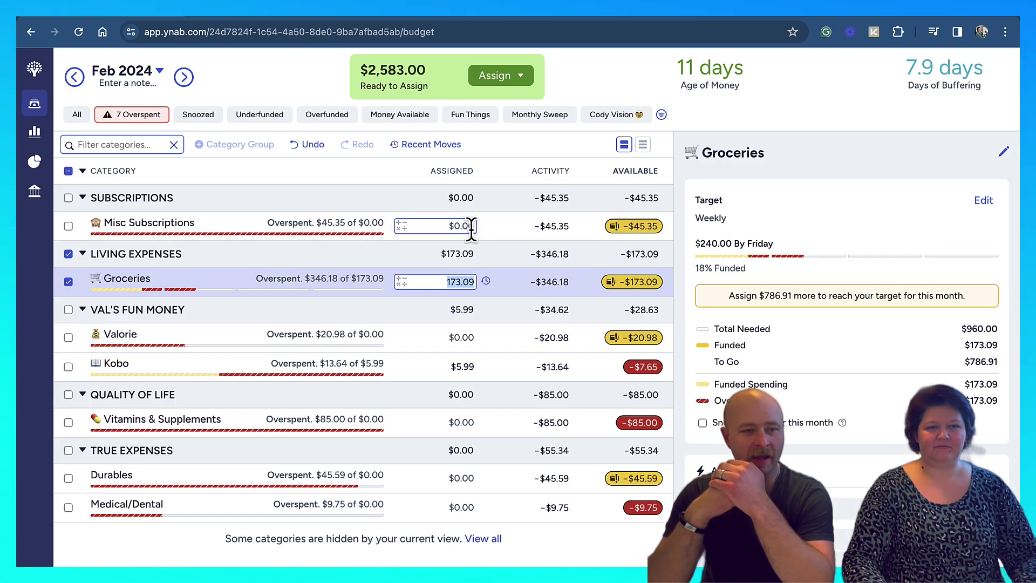
{"action": "left_click", "coordinate": [469, 225]}
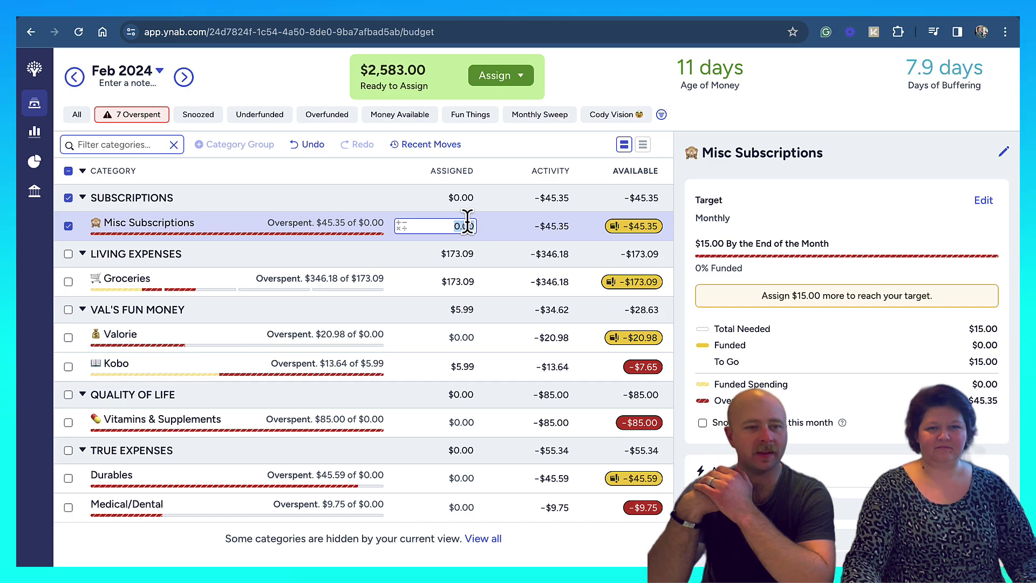
{"action": "type", "text": "45.35"}
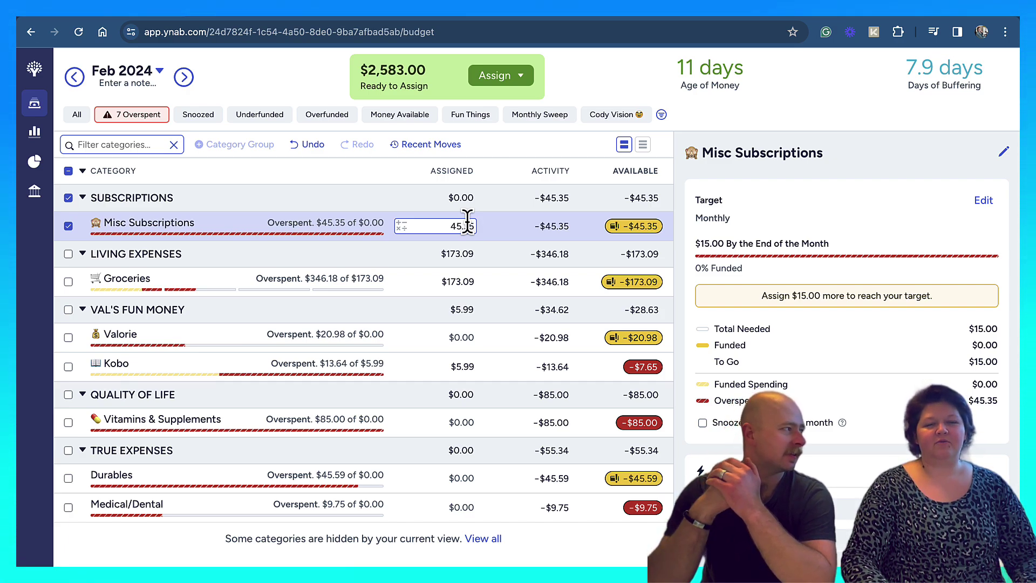
{"action": "key", "text": "Return"}
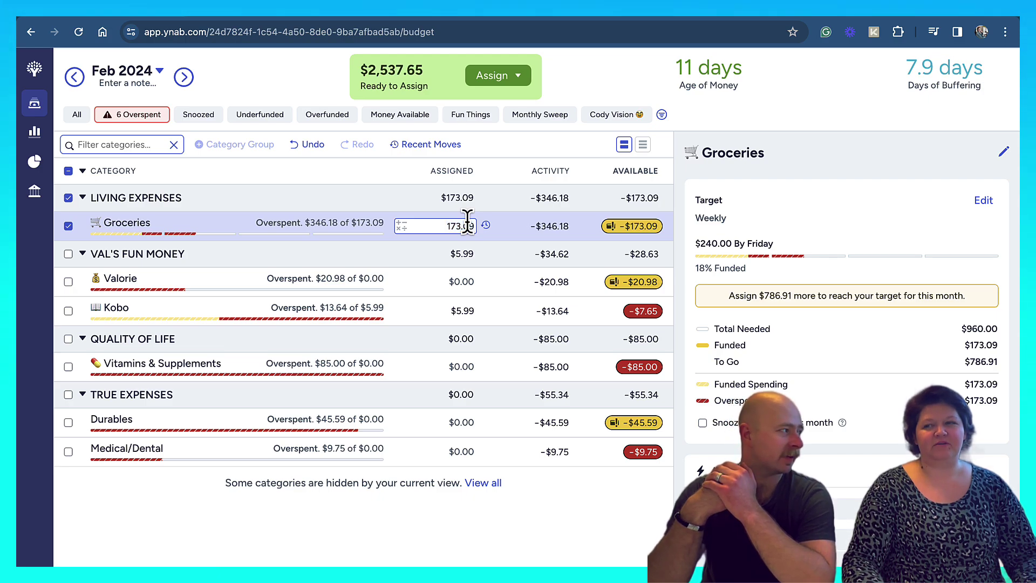
- Add 173.09 to the assigned amount of Groceries and assign 85 to Vitamins & Supplements
{"action": "type", "text": "+173.09"}
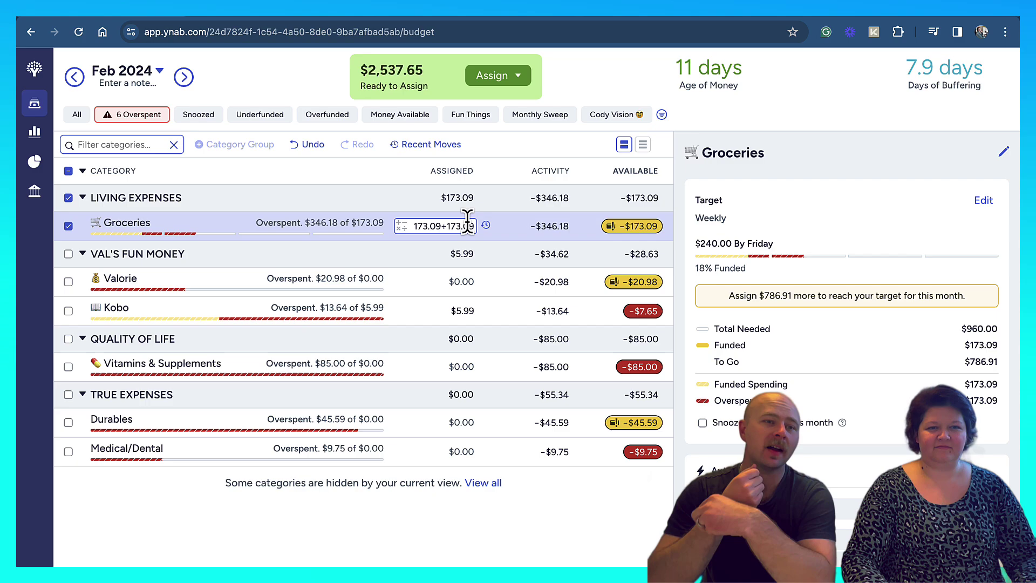
{"action": "key", "text": "Return"}
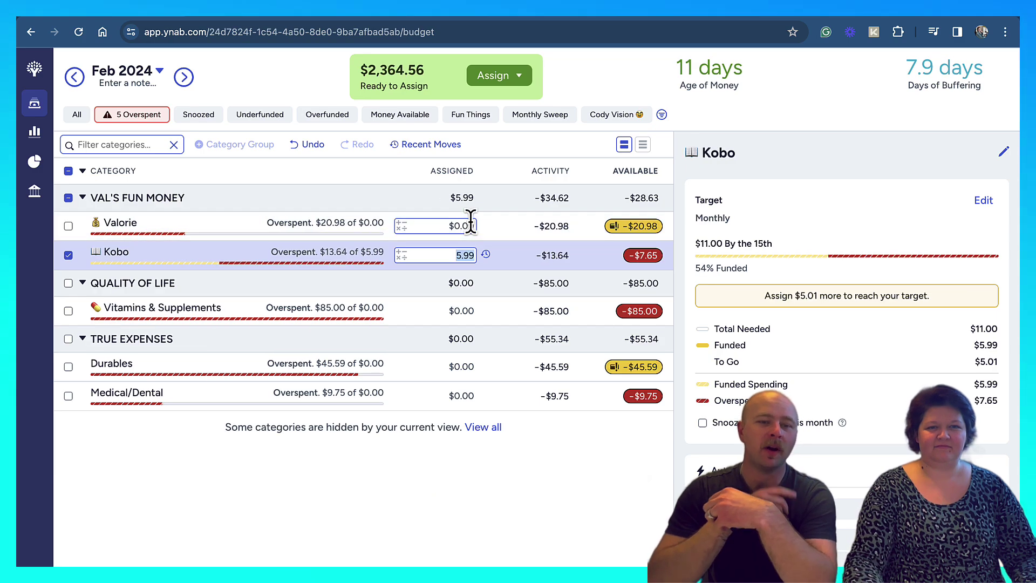
{"action": "left_click", "coordinate": [453, 225]}
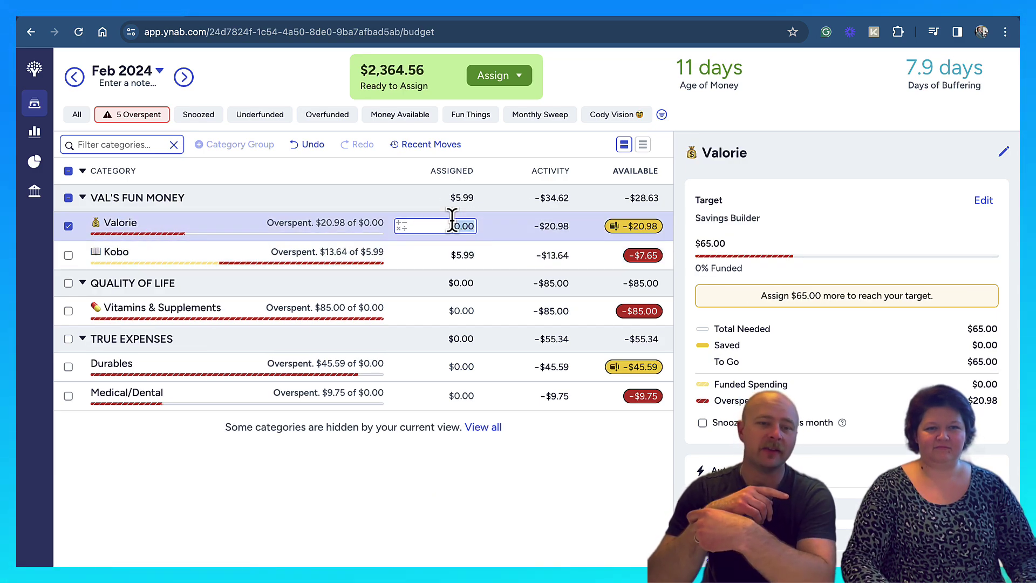
{"action": "key", "text": "Return"}
{"action": "key", "text": "Return"}
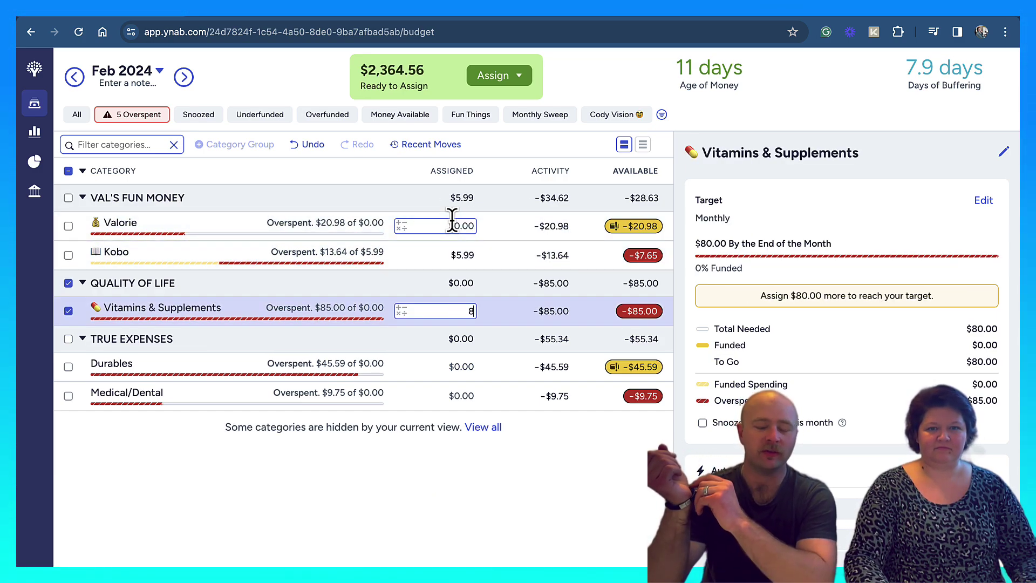
{"action": "type", "text": "85"}
{"action": "key", "text": "Return"}
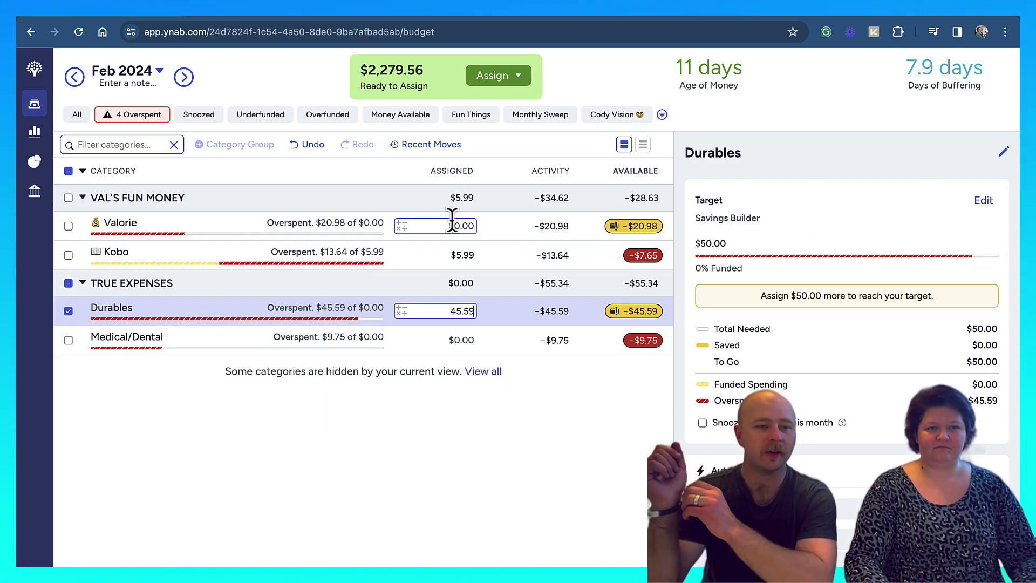
- Assign 45.59 to Durables and 9.75 to Medical/Dental to cover their overspending, and clear the category selection
{"action": "key", "text": "Return"}
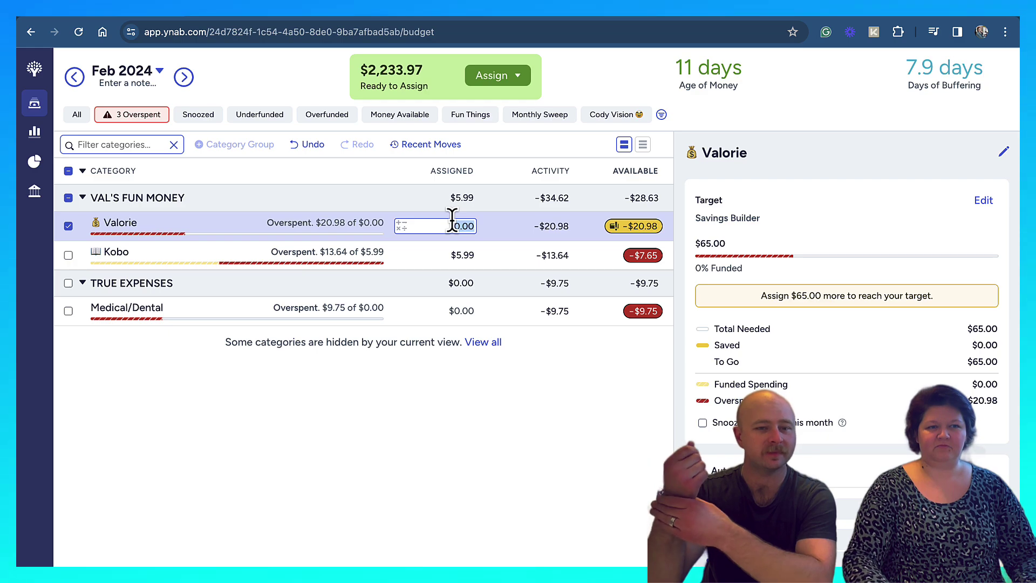
{"action": "key", "text": "Return"}
{"action": "key", "text": "Return"}
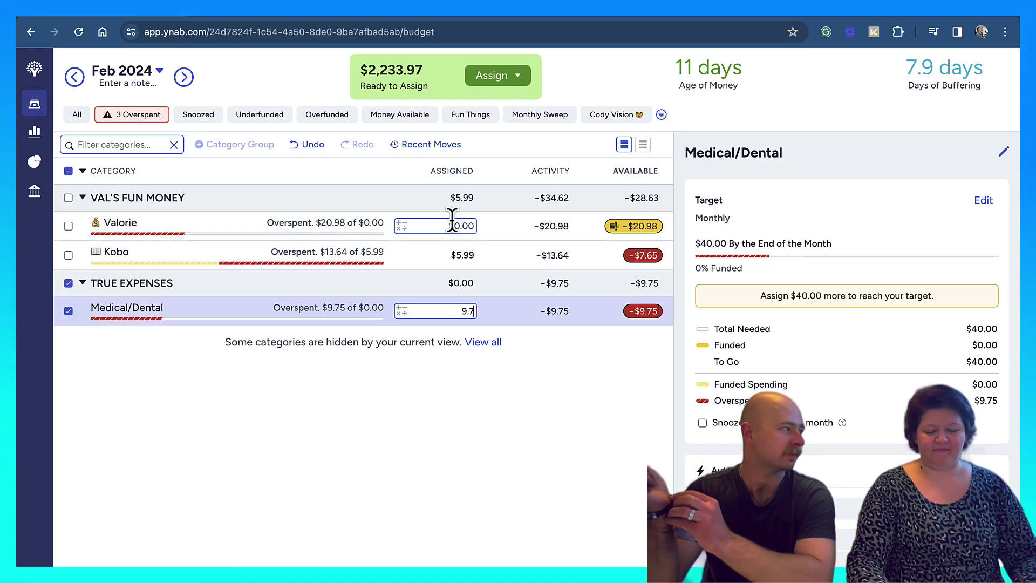
{"action": "type", "text": "9.75"}
{"action": "key", "text": "Return"}
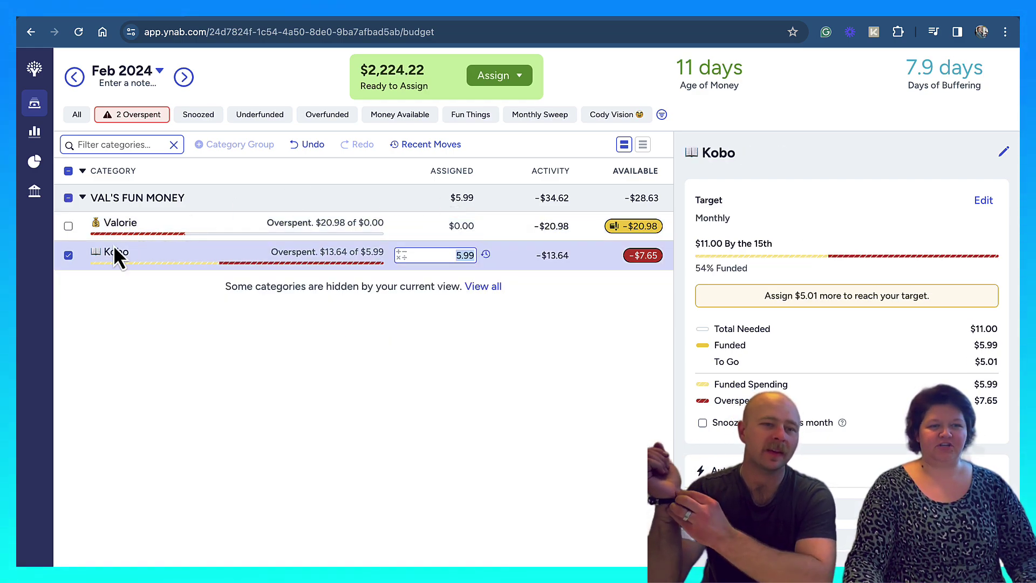
{"action": "left_click", "coordinate": [68, 257]}
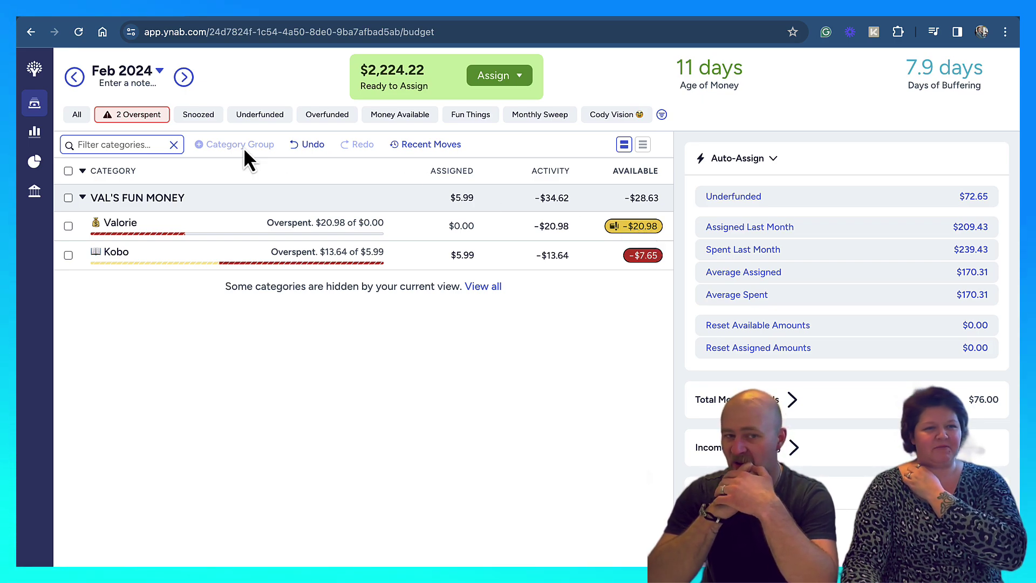
- Show all budget categories and assign 78.00 to the first partner's personal fun money category, directly above Klarna
{"action": "left_click", "coordinate": [468, 226]}
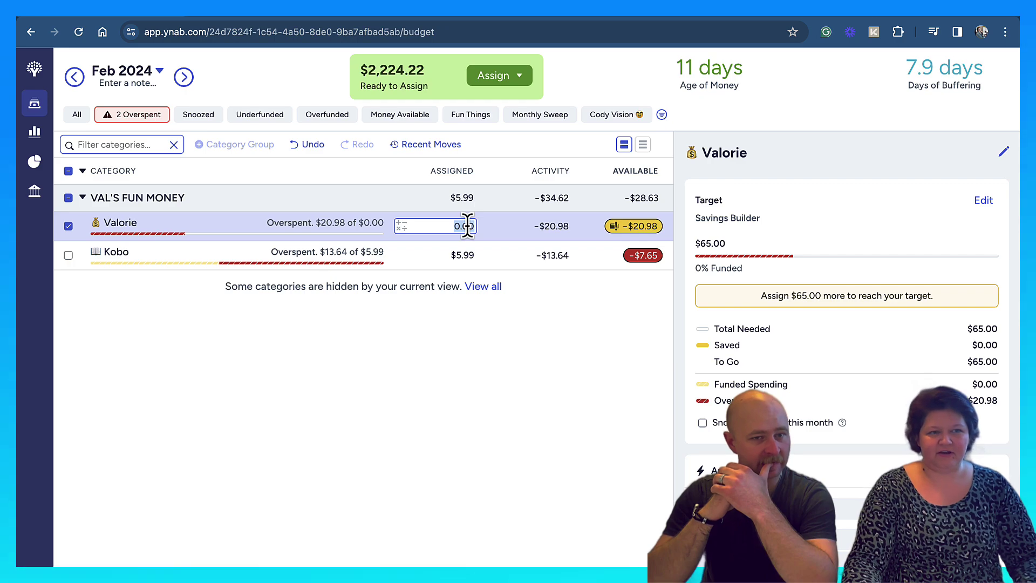
{"action": "left_click", "coordinate": [78, 117]}
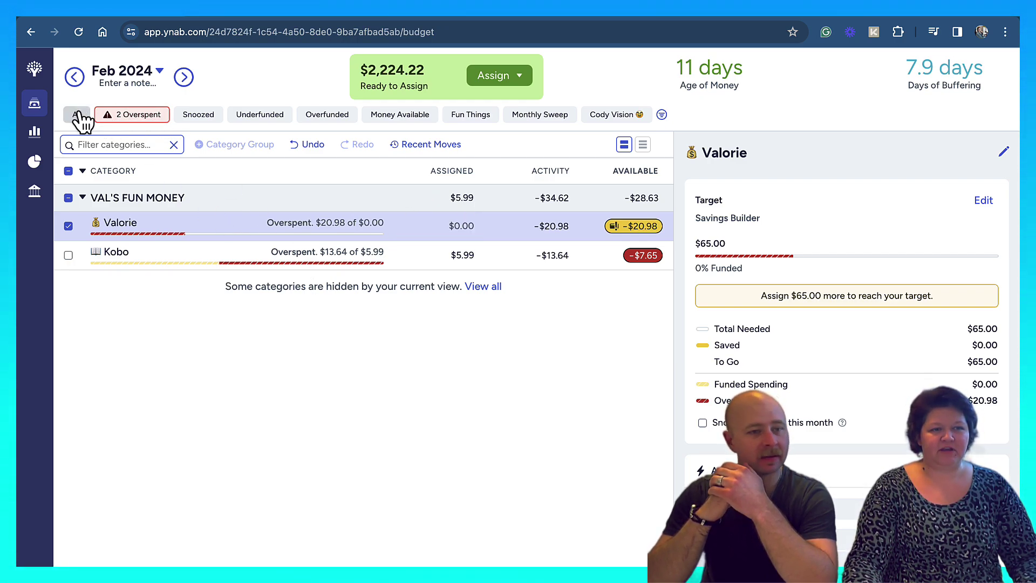
{"action": "left_click", "coordinate": [78, 116]}
{"action": "scroll", "coordinate": [416, 323], "scroll_direction": "down", "scroll_amount": 10}
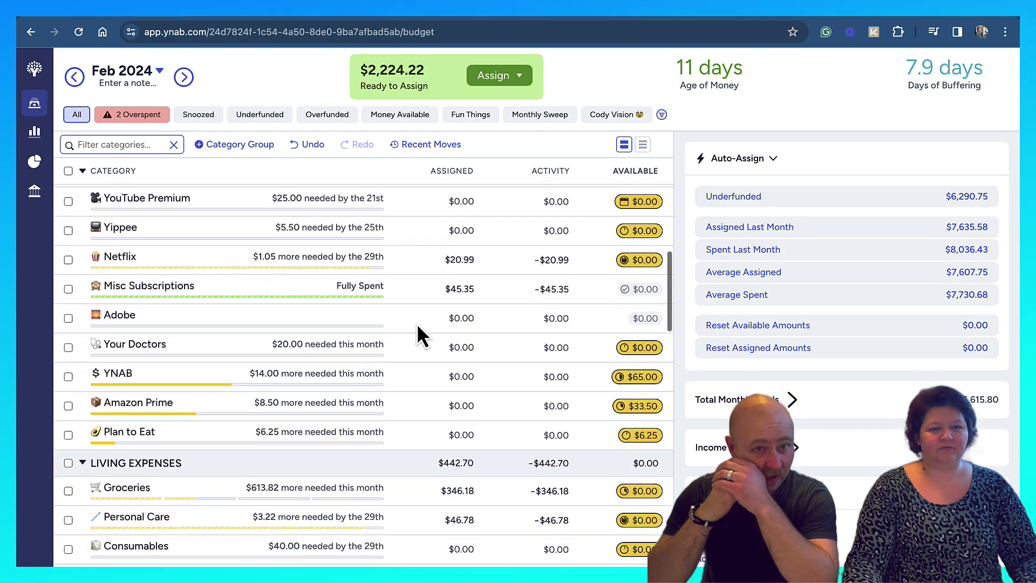
{"action": "scroll", "coordinate": [417, 322], "scroll_direction": "down", "scroll_amount": 15}
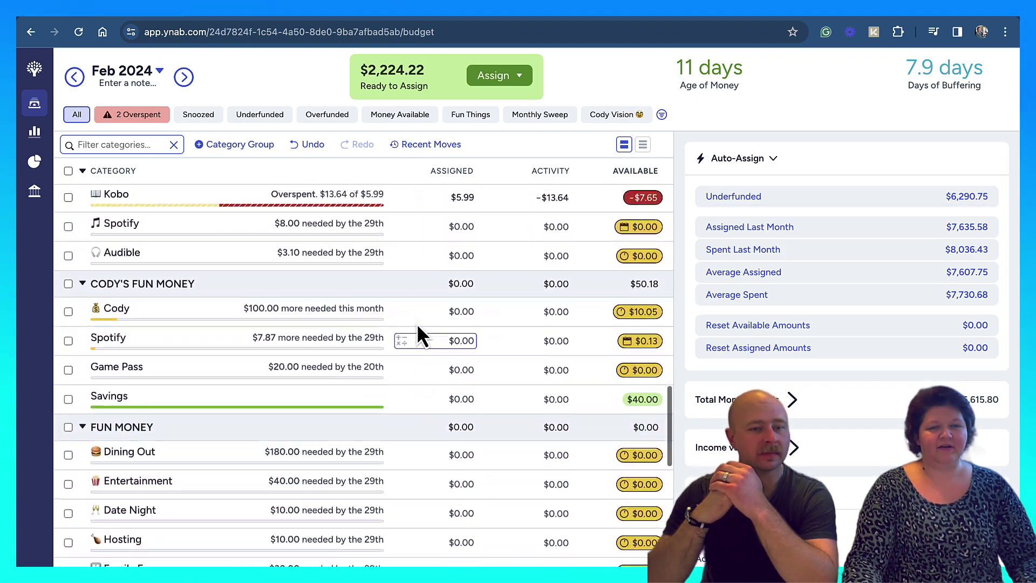
{"action": "scroll", "coordinate": [416, 323], "scroll_direction": "up", "scroll_amount": 5}
{"action": "left_click", "coordinate": [453, 311]}
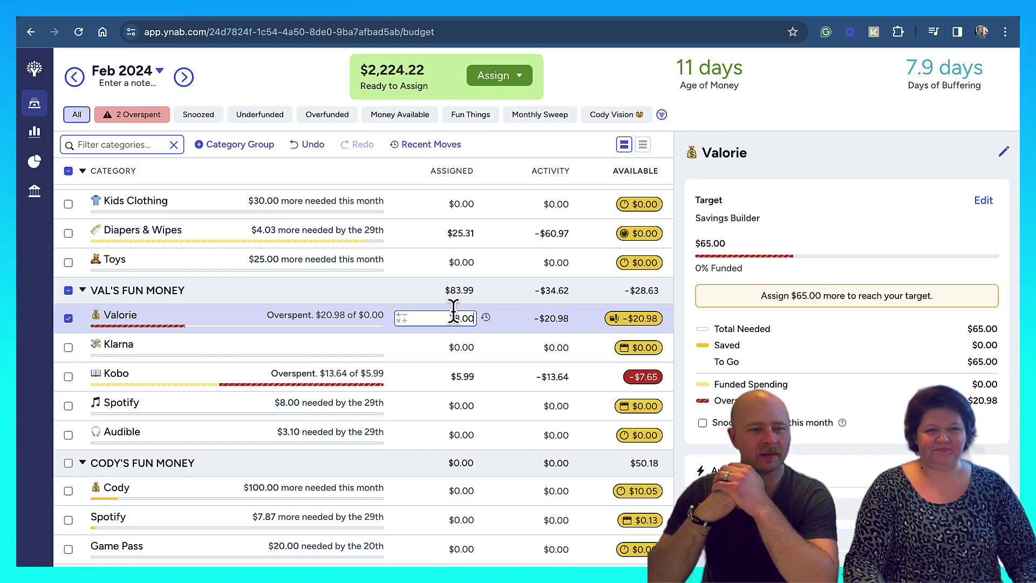
{"action": "type", "text": "78.00"}
{"action": "key", "text": "Return"}
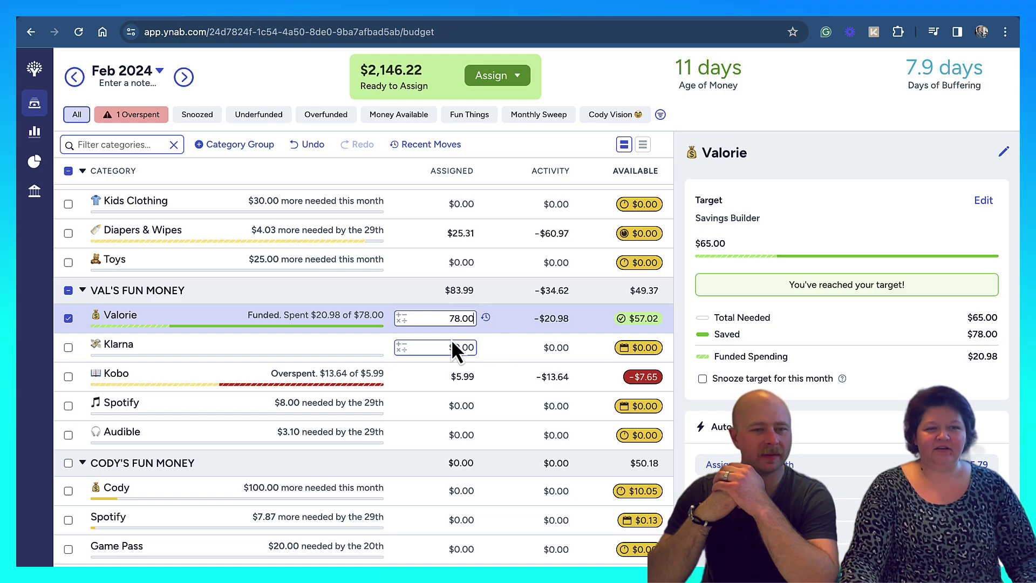
- Assign 78 to the second partner's personal fun money category, the one above Spotify and Game Pass, and deselect it
{"action": "scroll", "coordinate": [459, 362], "scroll_direction": "down", "scroll_amount": 3}
{"action": "scroll", "coordinate": [459, 362], "scroll_direction": "down", "scroll_amount": 5}
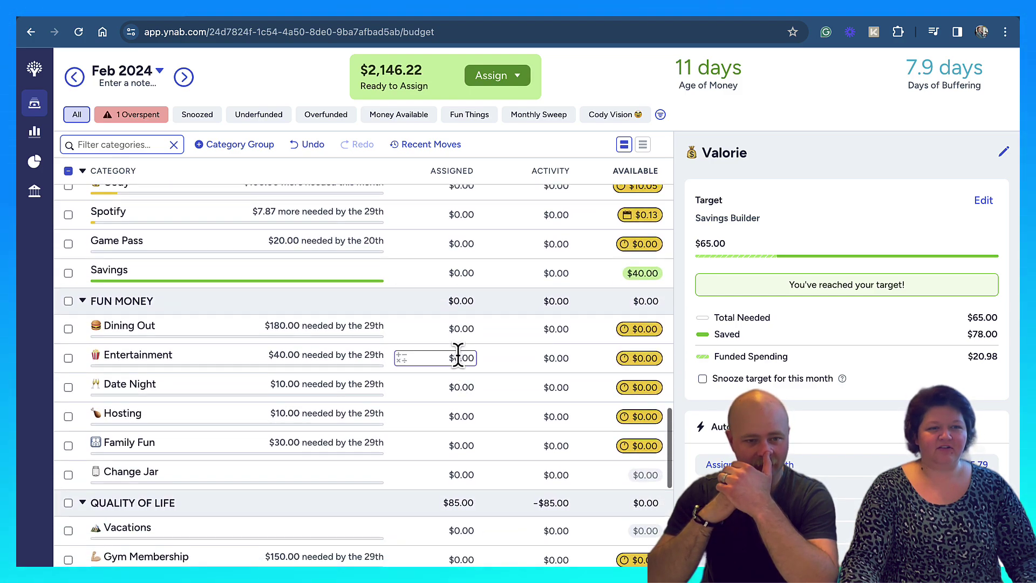
{"action": "scroll", "coordinate": [459, 314], "scroll_direction": "up", "scroll_amount": 3}
{"action": "left_click", "coordinate": [457, 276]}
{"action": "type", "text": "78"}
{"action": "key", "text": "Return"}
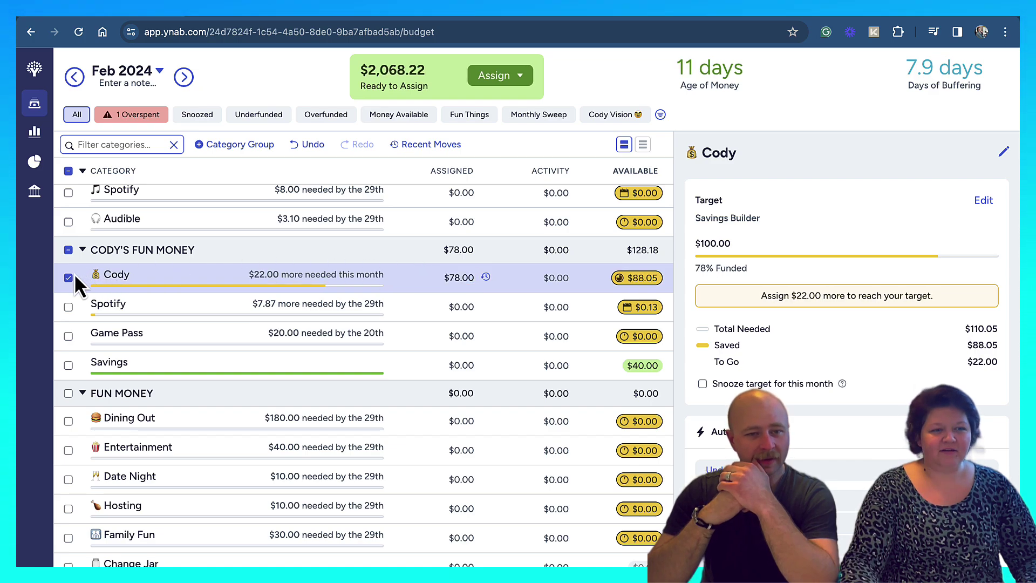
{"action": "left_click", "coordinate": [68, 277]}
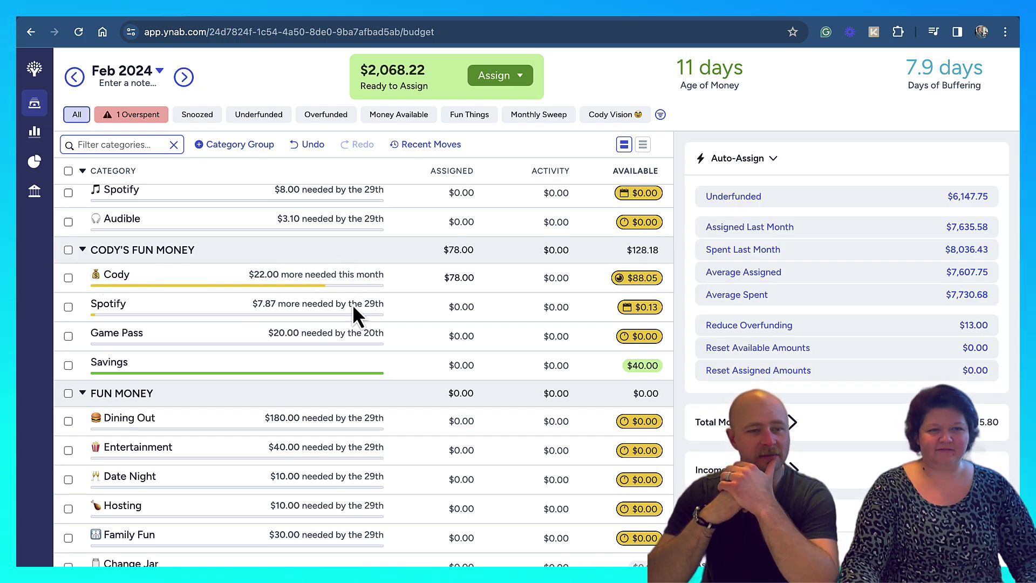
- Cover Kobo's overspending with money from the first partner's personal fun money category
{"action": "scroll", "coordinate": [352, 303], "scroll_direction": "up", "scroll_amount": 5}
{"action": "left_click", "coordinate": [643, 382]}
{"action": "type", "text": "val"}
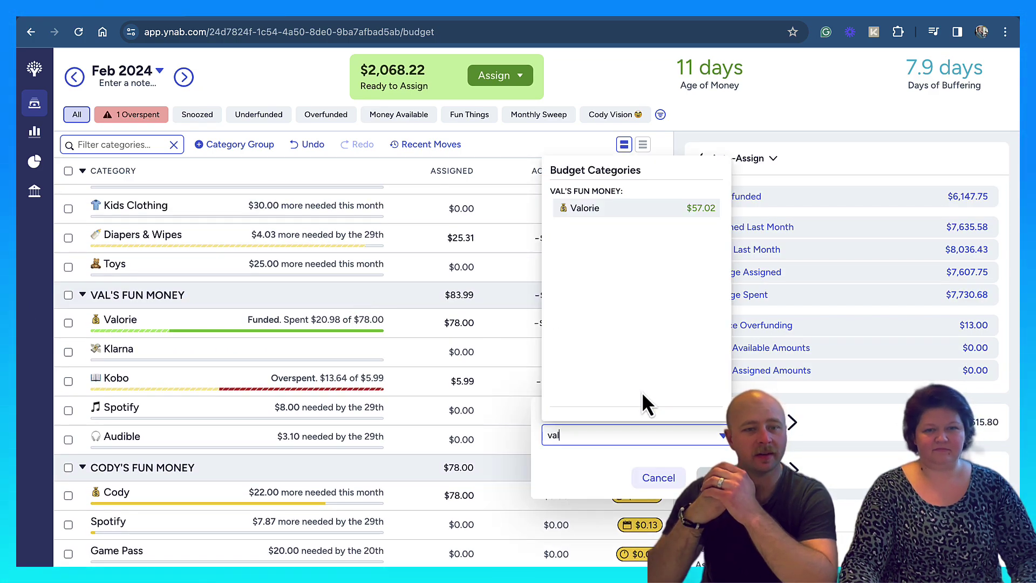
{"action": "key", "text": "Return"}
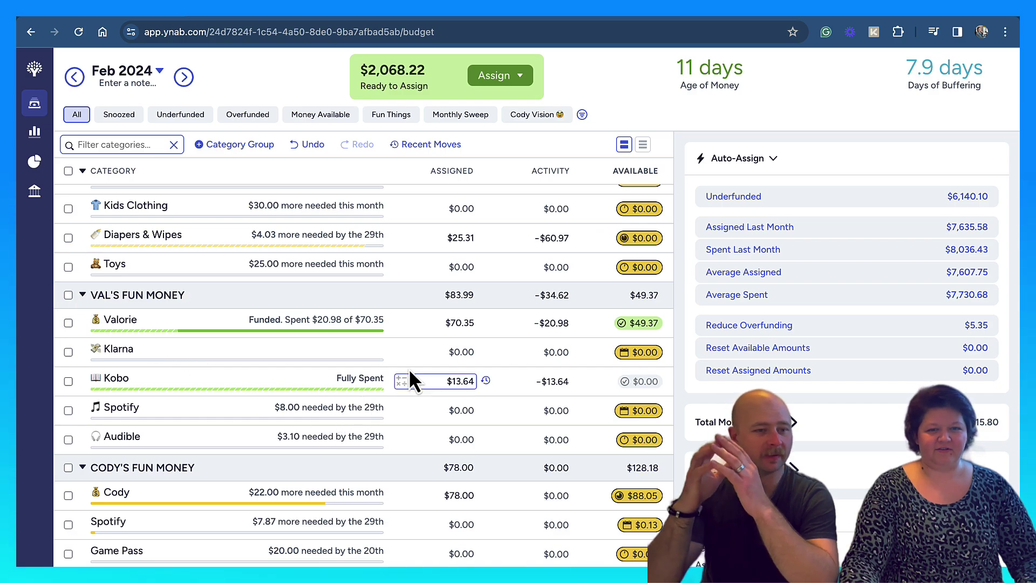
- In the Debt Payments group, assign 250 to CP AP and 501.75 to Car Payment AP
{"action": "scroll", "coordinate": [467, 369], "scroll_direction": "up", "scroll_amount": 10}
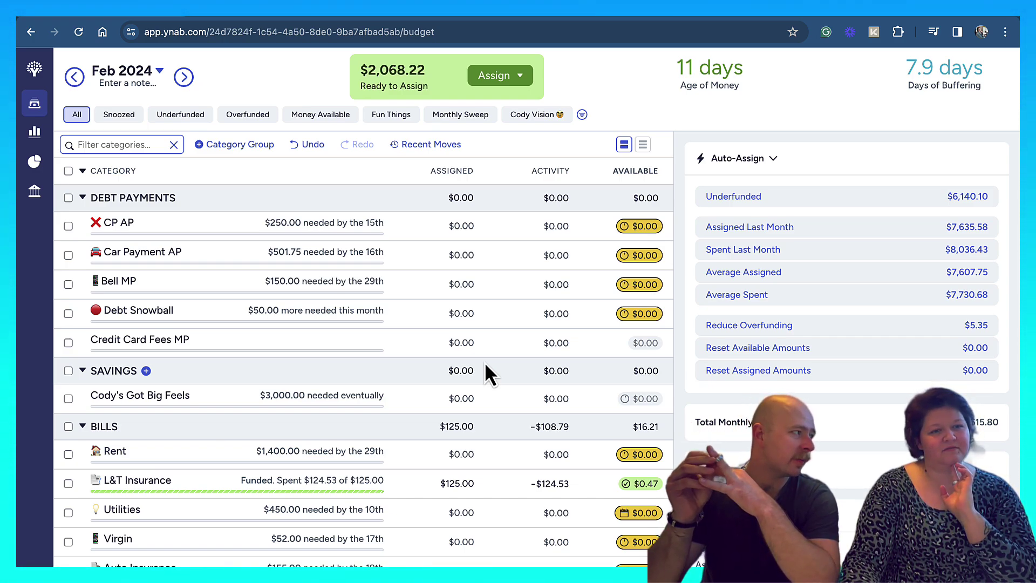
{"action": "scroll", "coordinate": [484, 373], "scroll_direction": "down", "scroll_amount": 10}
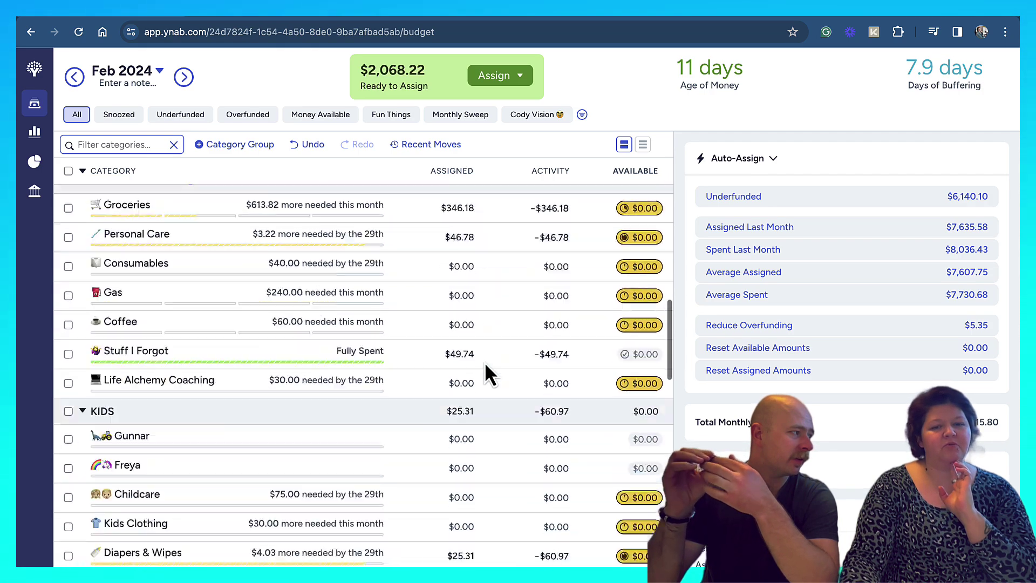
{"action": "scroll", "coordinate": [485, 363], "scroll_direction": "down", "scroll_amount": 12}
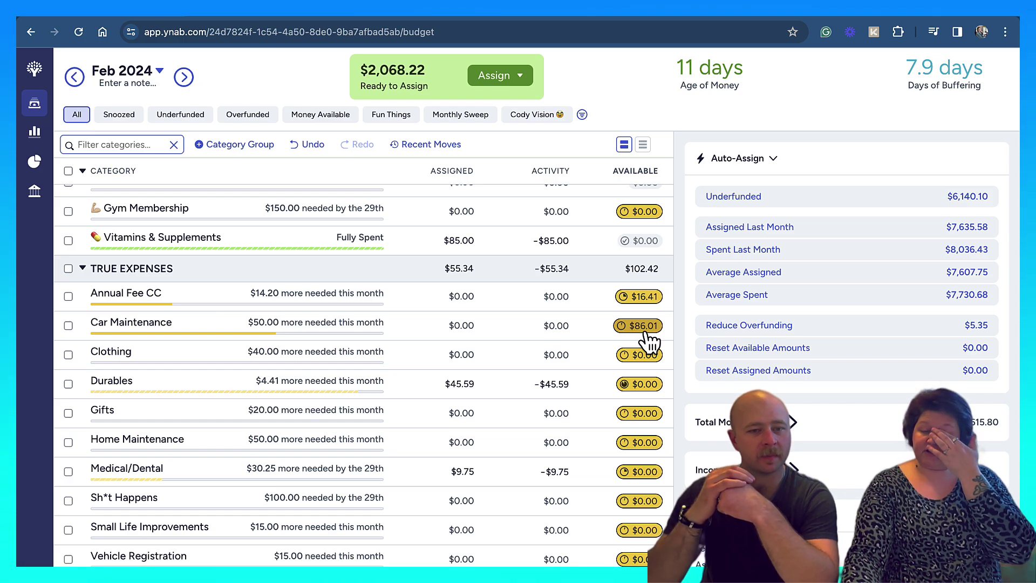
{"action": "mouse_move", "coordinate": [650, 340]}
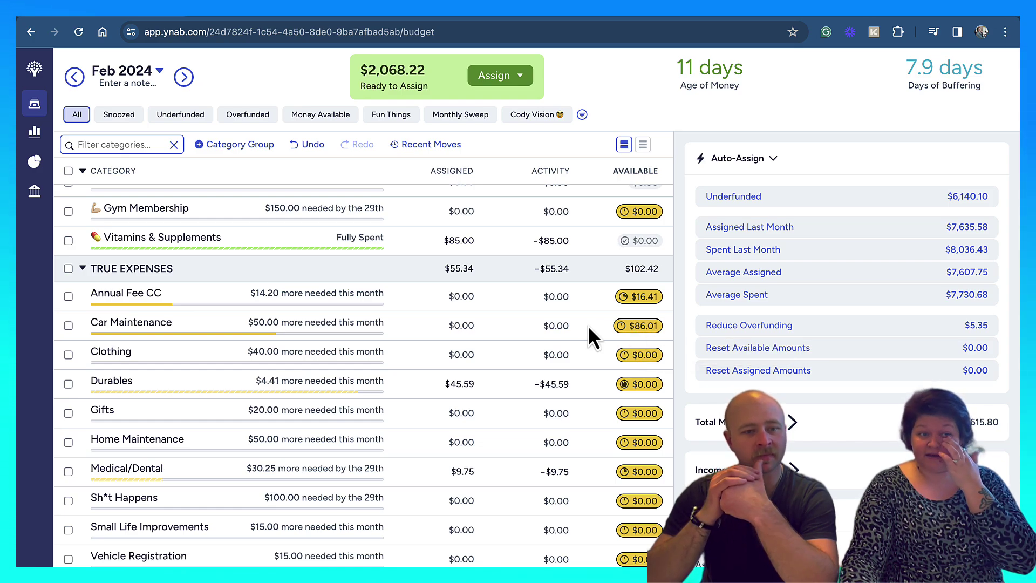
{"action": "scroll", "coordinate": [484, 318], "scroll_direction": "up", "scroll_amount": 15}
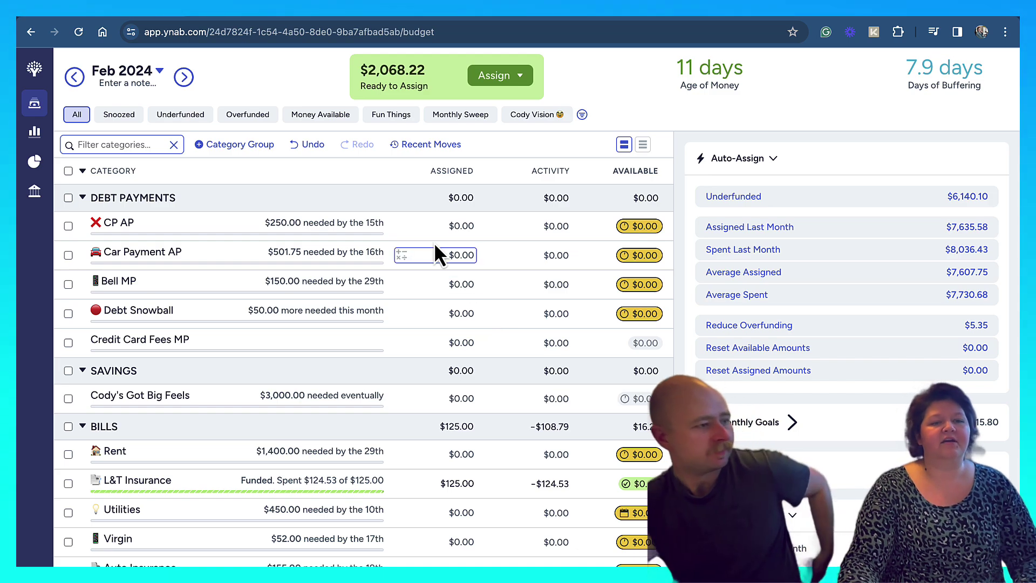
{"action": "left_click", "coordinate": [463, 225]}
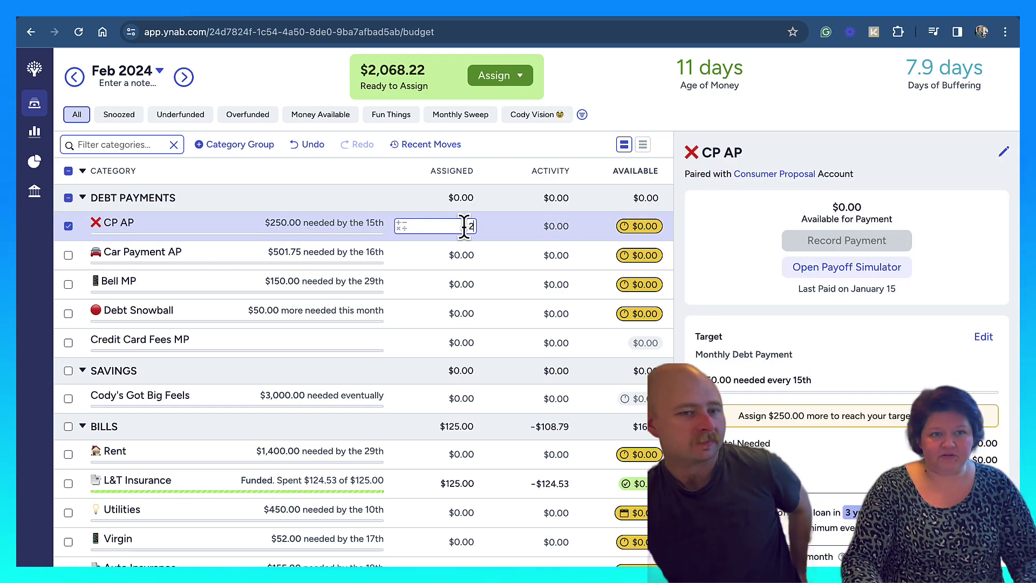
{"action": "type", "text": "250"}
{"action": "key", "text": "Return"}
{"action": "type", "text": "501"}
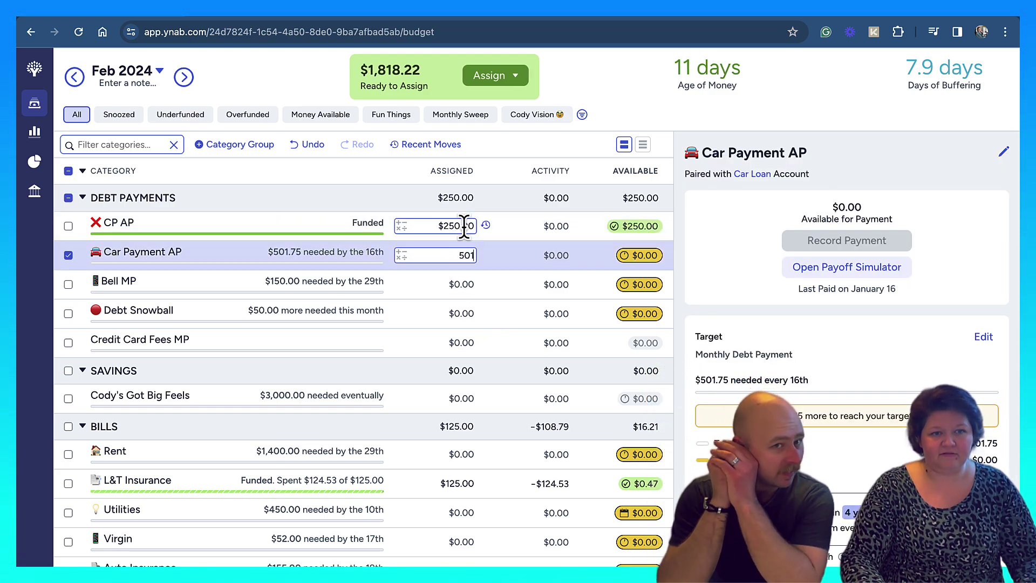
{"action": "type", "text": ".75"}
{"action": "key", "text": "Return"}
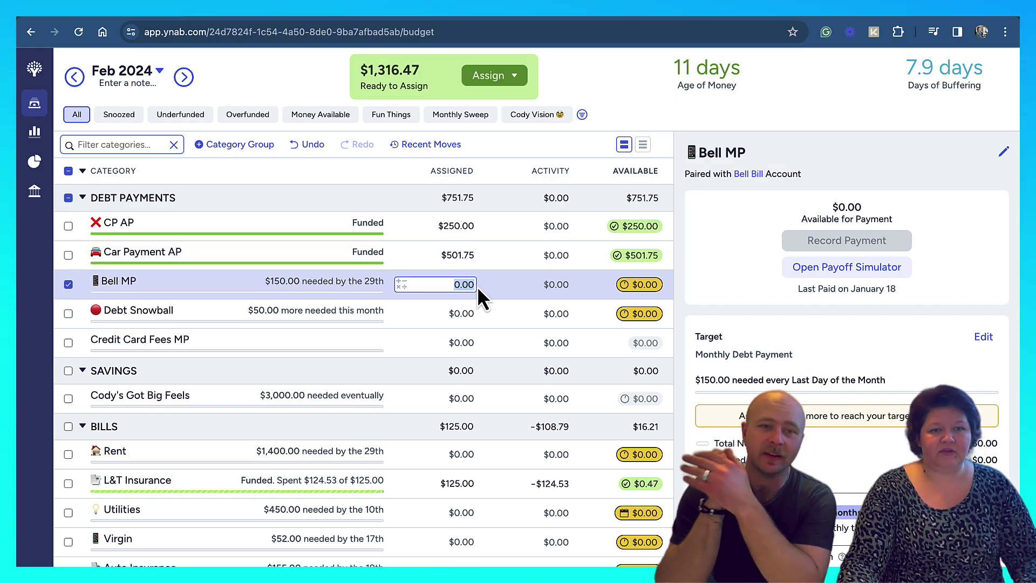
- Assign 553.51 to the Utilities category in the Bills group
{"action": "scroll", "coordinate": [477, 288], "scroll_direction": "down", "scroll_amount": 3}
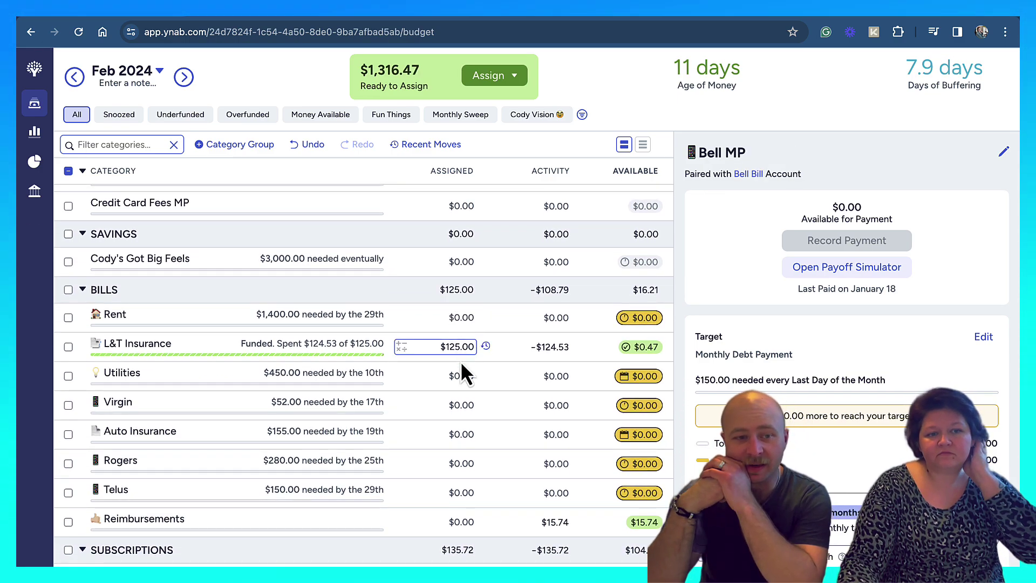
{"action": "left_click", "coordinate": [464, 377]}
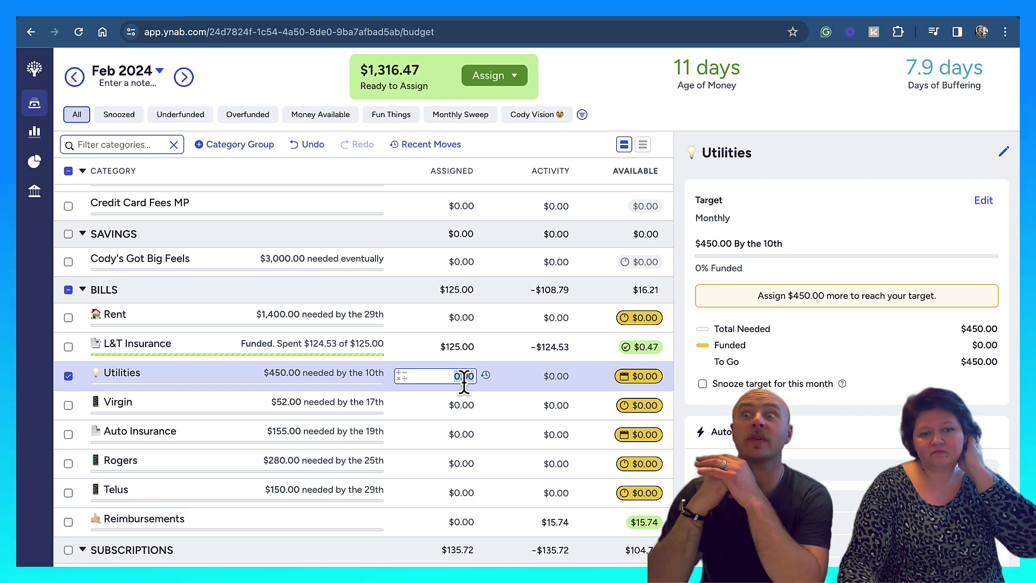
{"action": "type", "text": "553.51"}
{"action": "key", "text": "Return"}
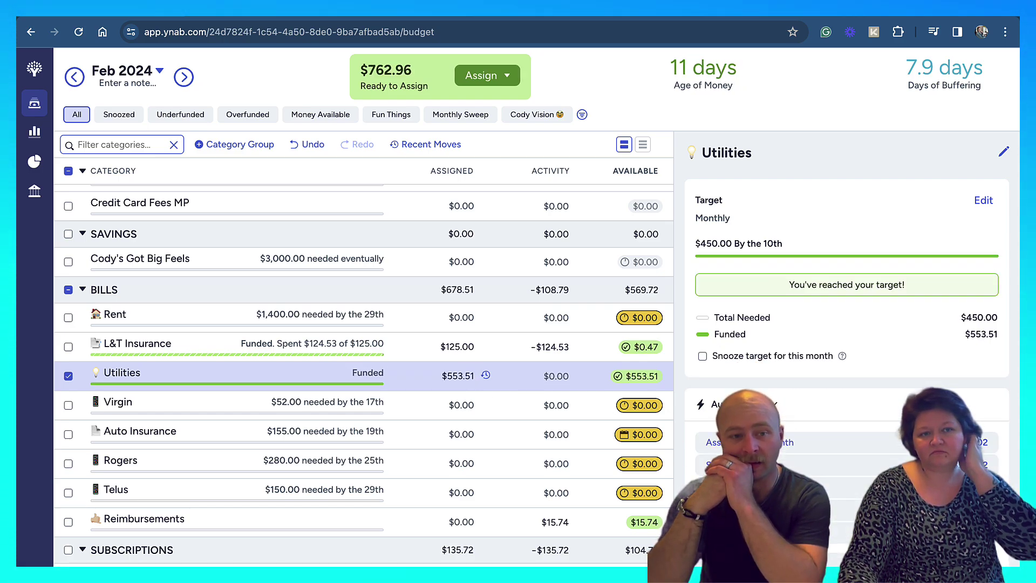
- In the Bills group, assign 52 to Virgin and 155 to Auto Insurance, and leave no category selected
{"action": "left_click", "coordinate": [463, 406]}
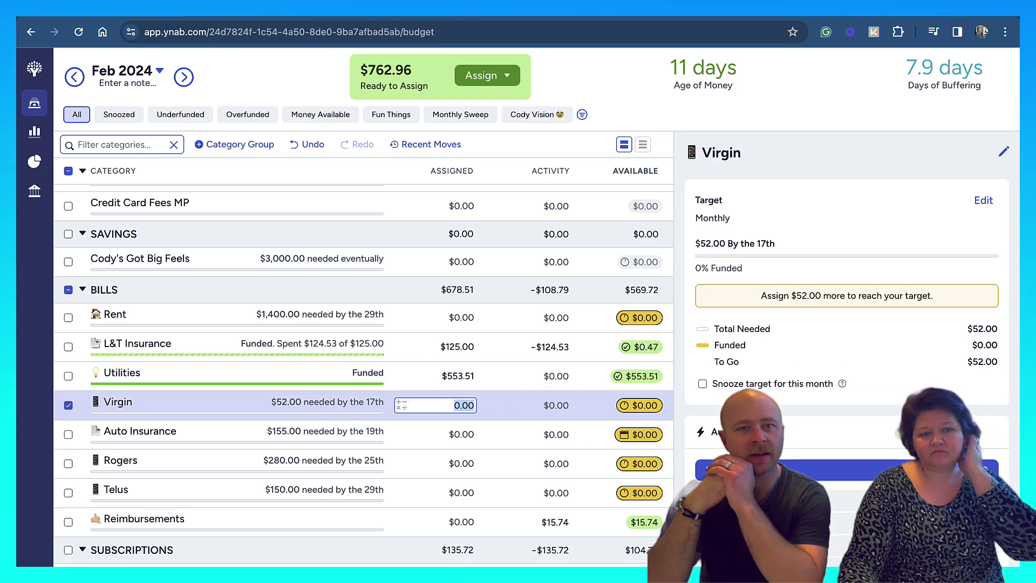
{"action": "type", "text": "52"}
{"action": "key", "text": "Return"}
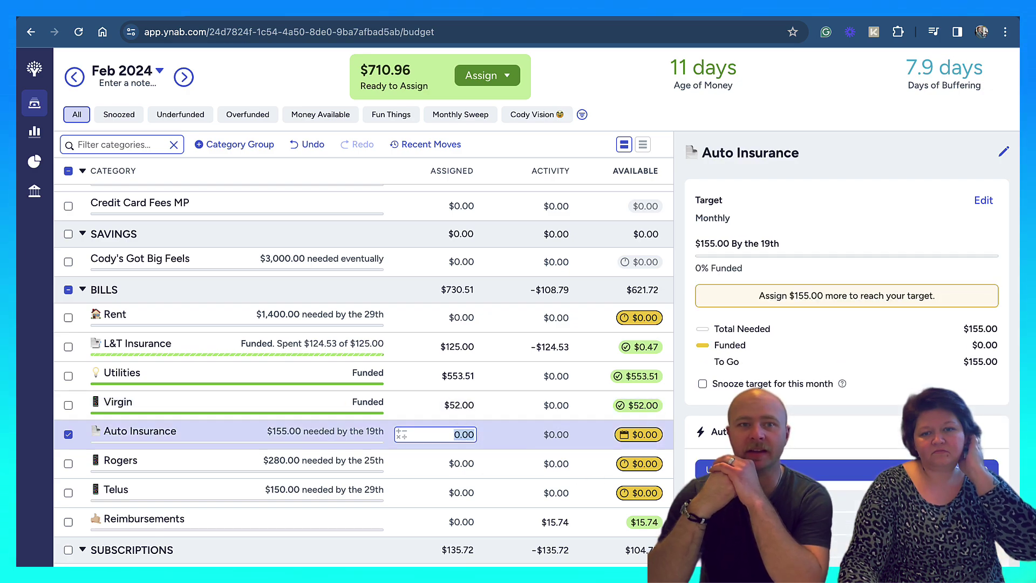
{"action": "type", "text": "155"}
{"action": "key", "text": "Return"}
{"action": "left_click", "coordinate": [69, 436]}
- In the Subscriptions group, set the assigned amount of Apple Care+ to 41 and assign 9 to Oura Ring
{"action": "scroll", "coordinate": [487, 468], "scroll_direction": "down", "scroll_amount": 5}
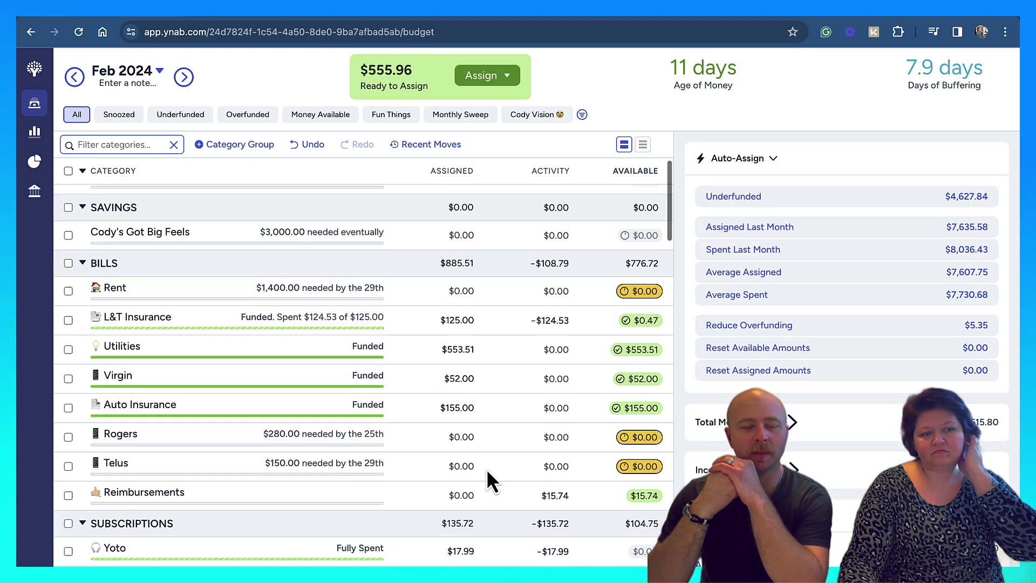
{"action": "scroll", "coordinate": [487, 469], "scroll_direction": "down", "scroll_amount": 1}
{"action": "left_click", "coordinate": [456, 370]}
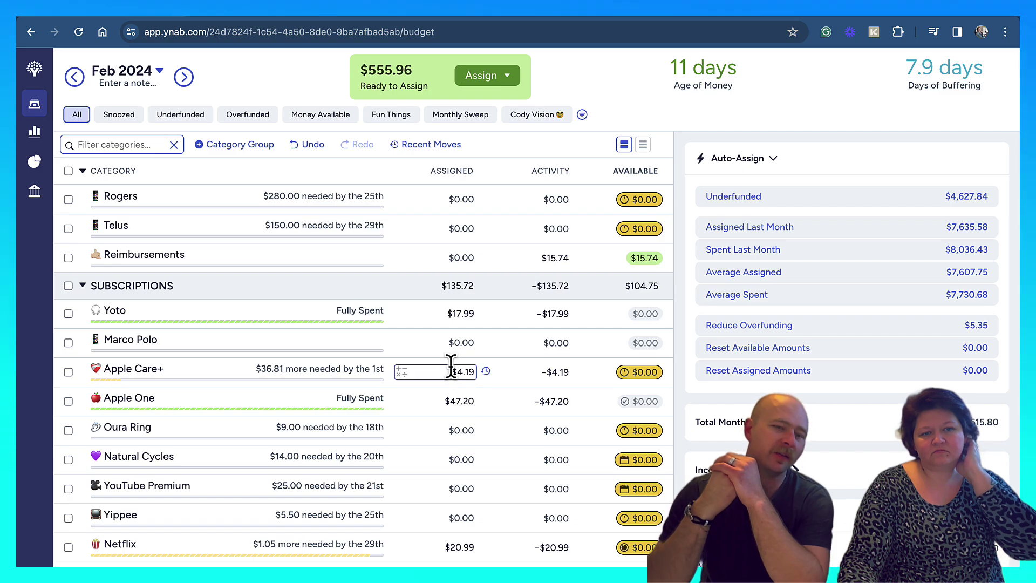
{"action": "type", "text": "41"}
{"action": "key", "text": "Return"}
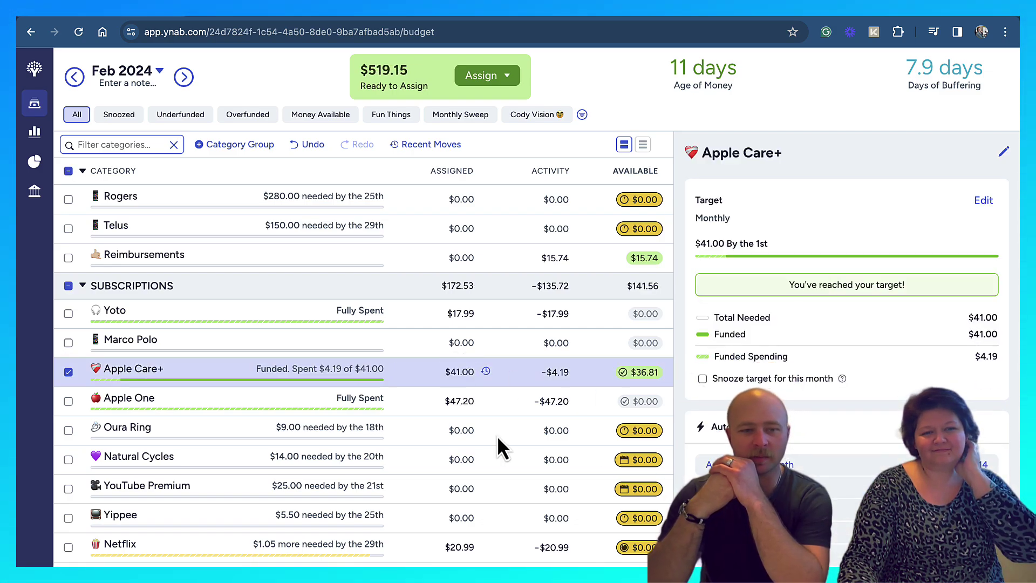
{"action": "left_click", "coordinate": [460, 430]}
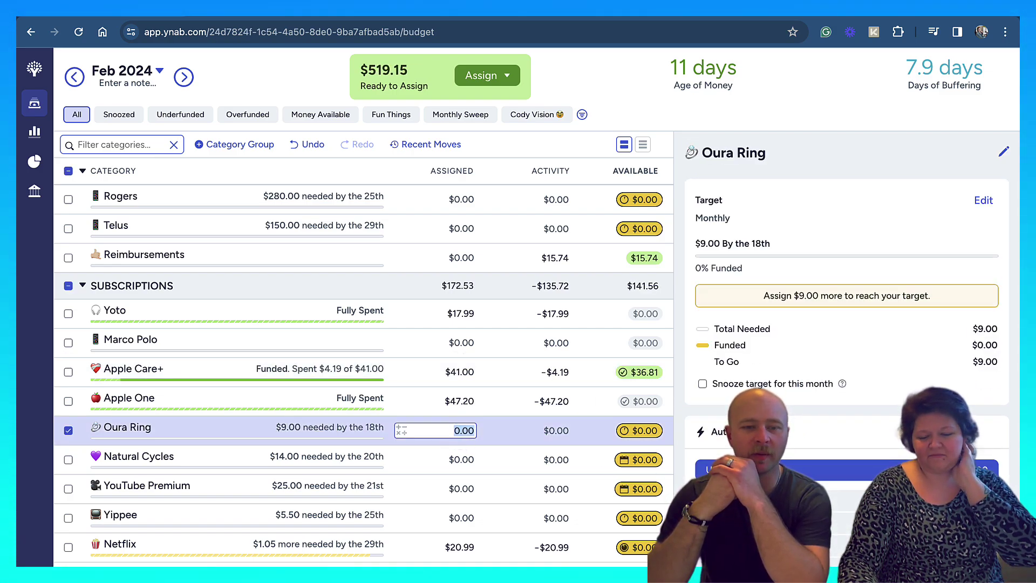
{"action": "type", "text": "9"}
{"action": "key", "text": "Return"}
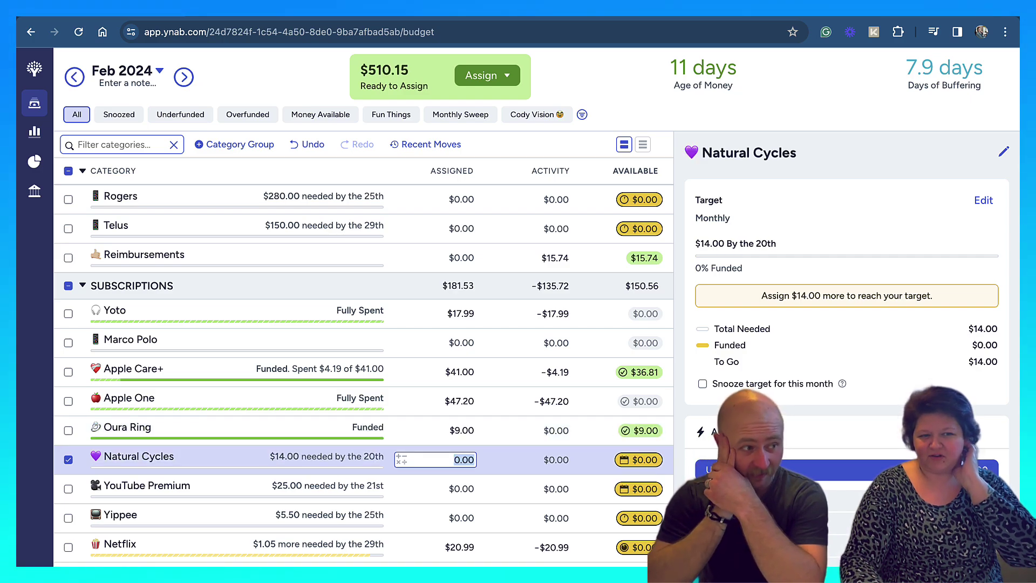
- Assign 14 to Natural Cycles and 25 to YouTube Premium, and deselect the Yippee category
{"action": "type", "text": "14"}
{"action": "key", "text": "Return"}
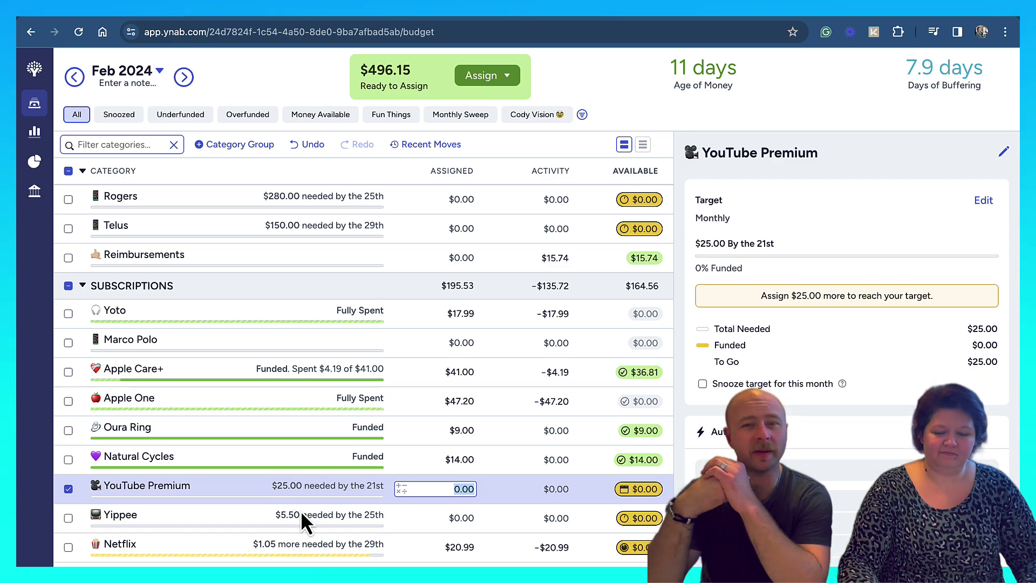
{"action": "type", "text": "25"}
{"action": "key", "text": "Return"}
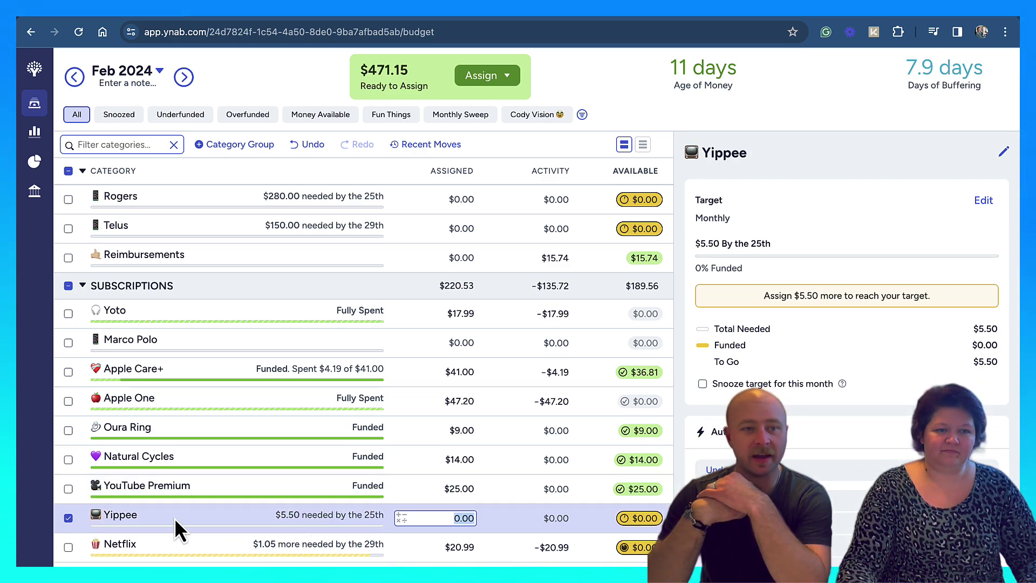
{"action": "left_click", "coordinate": [68, 517]}
{"action": "left_click", "coordinate": [419, 488]}
- In the Living Expenses group, assign 40 to Consumables and 30.00 to Coffee
{"action": "scroll", "coordinate": [420, 488], "scroll_direction": "down", "scroll_amount": 3}
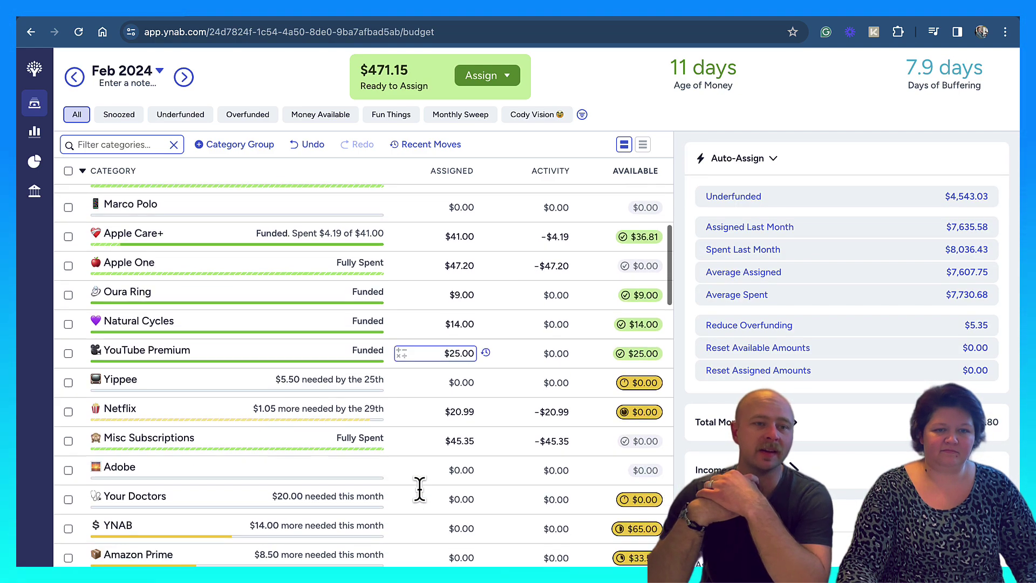
{"action": "scroll", "coordinate": [420, 489], "scroll_direction": "down", "scroll_amount": 1}
{"action": "left_click", "coordinate": [420, 490]}
{"action": "scroll", "coordinate": [420, 491], "scroll_direction": "down", "scroll_amount": 1}
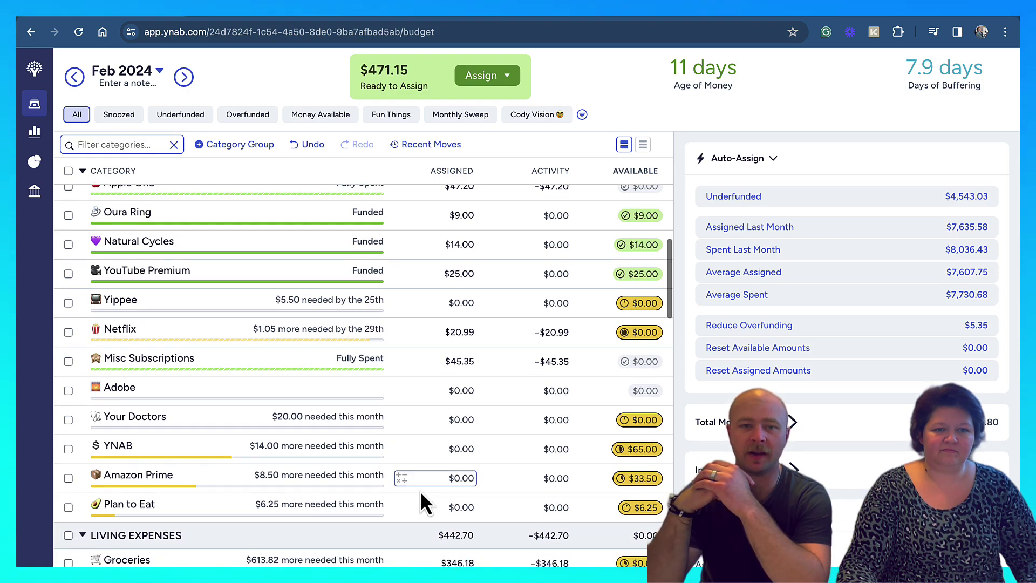
{"action": "scroll", "coordinate": [419, 490], "scroll_direction": "down", "scroll_amount": 3}
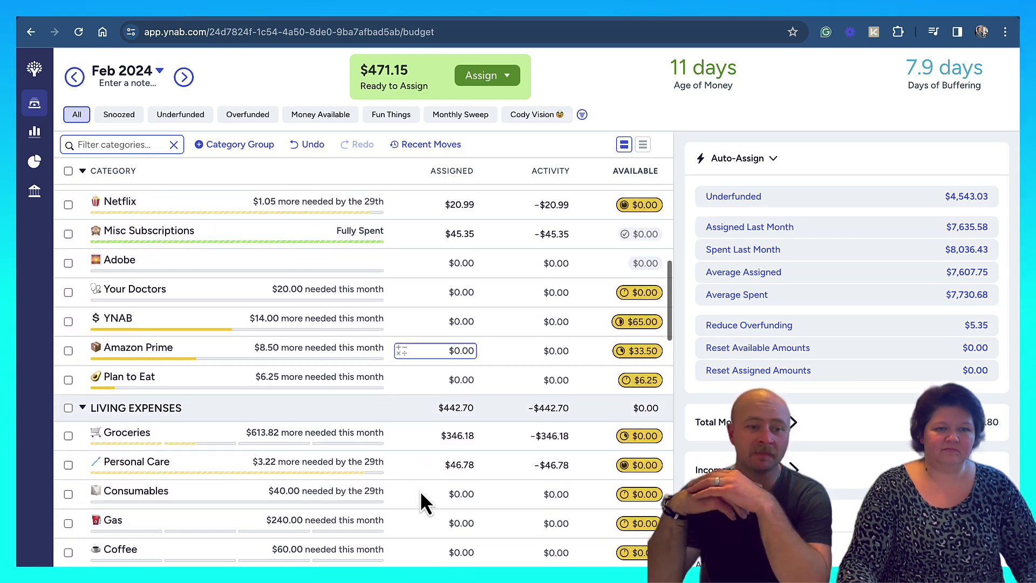
{"action": "left_click", "coordinate": [420, 490]}
{"action": "scroll", "coordinate": [420, 488], "scroll_direction": "down", "scroll_amount": 1}
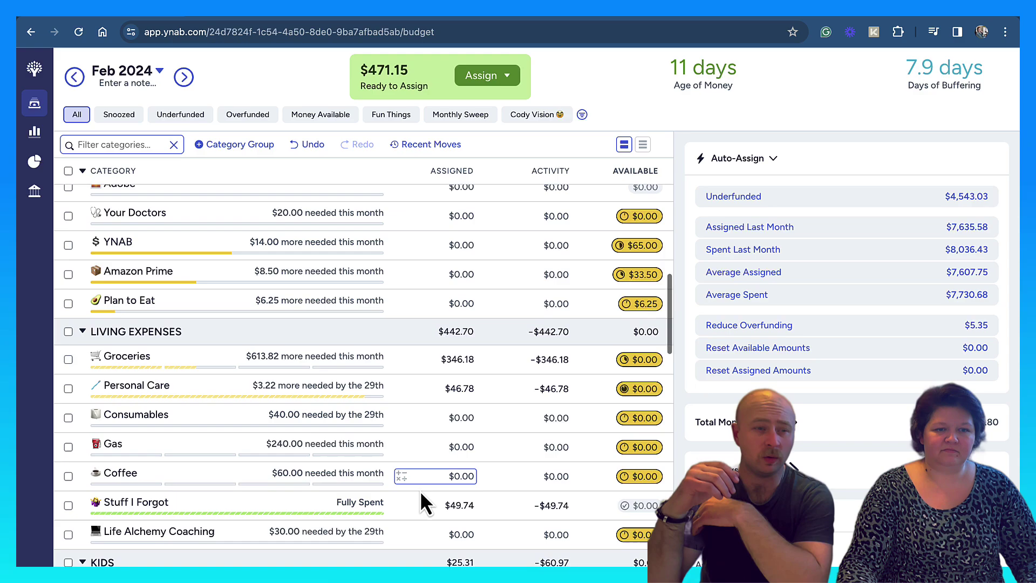
{"action": "left_click", "coordinate": [469, 418]}
{"action": "type", "text": "40"}
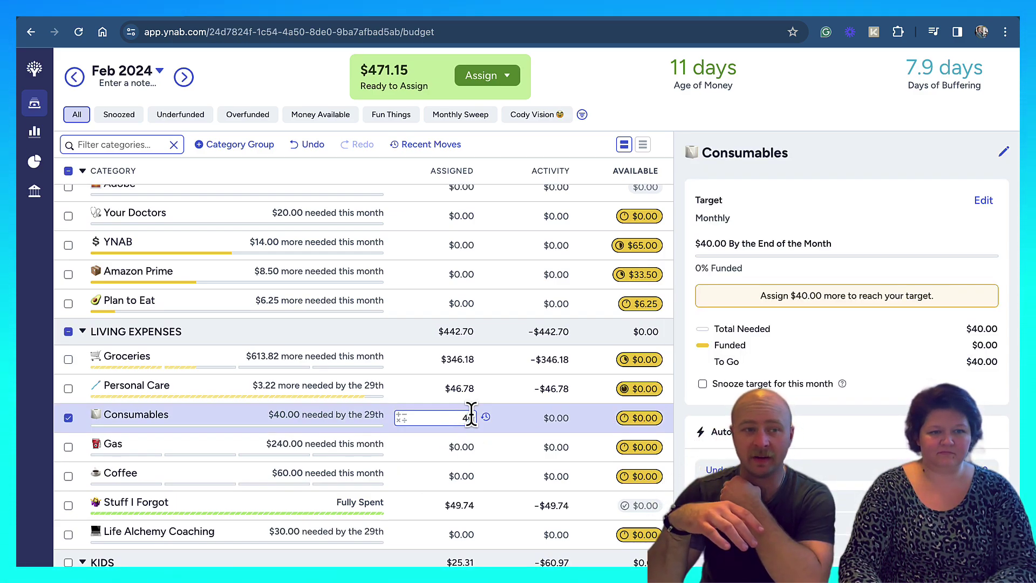
{"action": "key", "text": "Return"}
{"action": "key", "text": "Return"}
{"action": "type", "text": "30.00"}
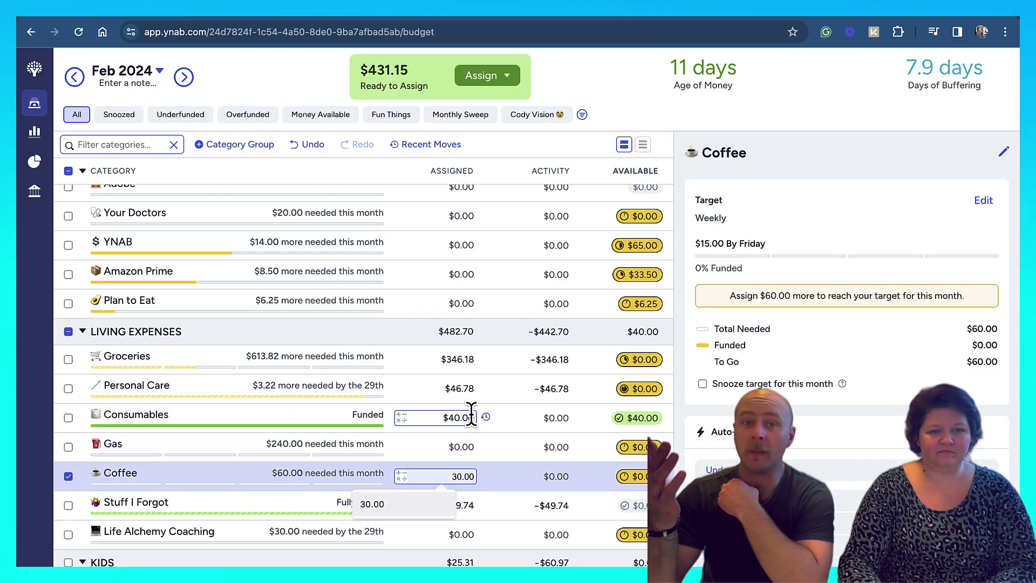
{"action": "left_click", "coordinate": [456, 427]}
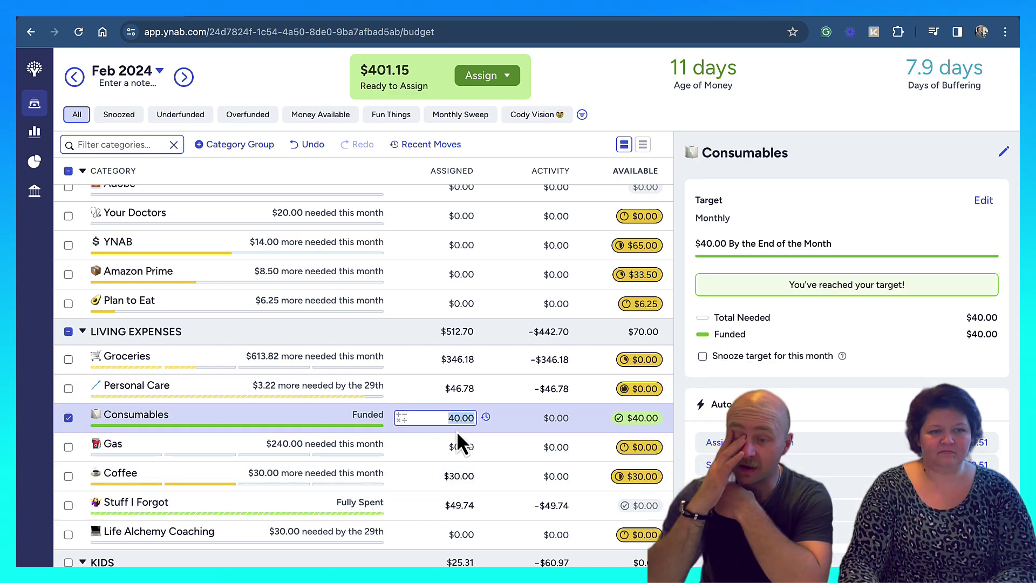
- Add 3.22 to the amount assigned to Personal Care in the Living Expenses group
{"action": "left_click", "coordinate": [458, 435]}
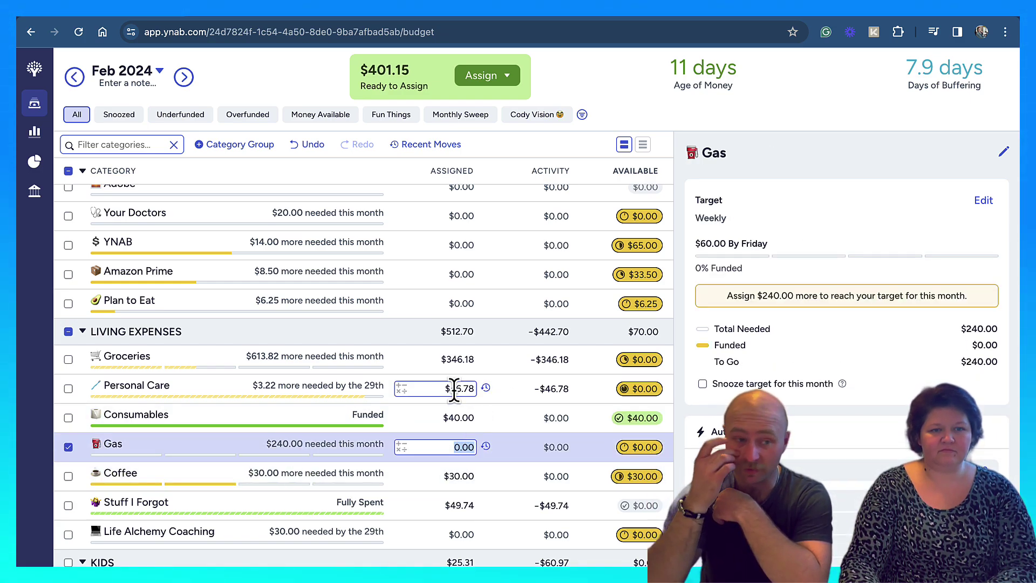
{"action": "left_click", "coordinate": [454, 390]}
{"action": "type", "text": "+"}
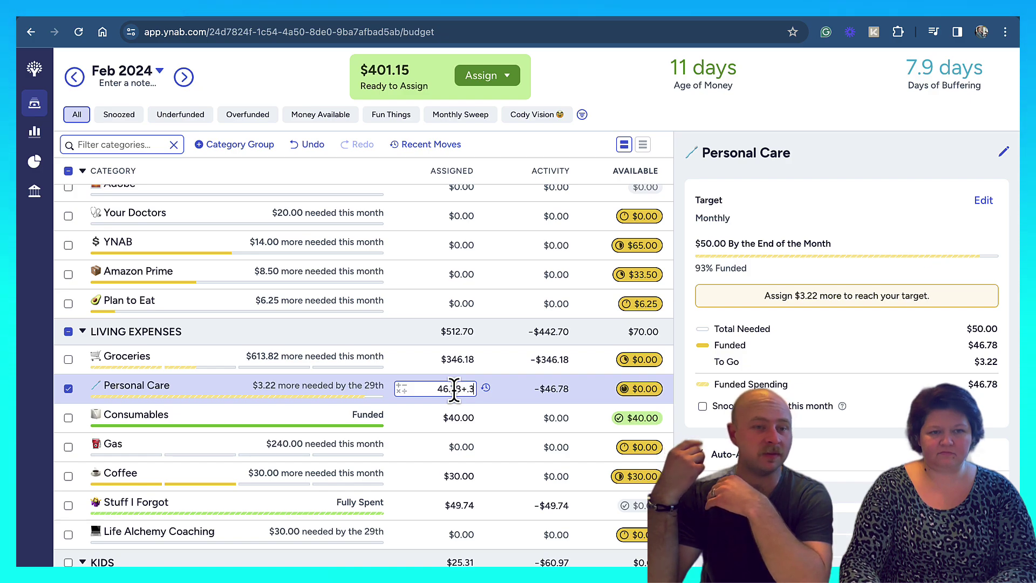
{"action": "type", "text": "3.22"}
{"action": "key", "text": "Return"}
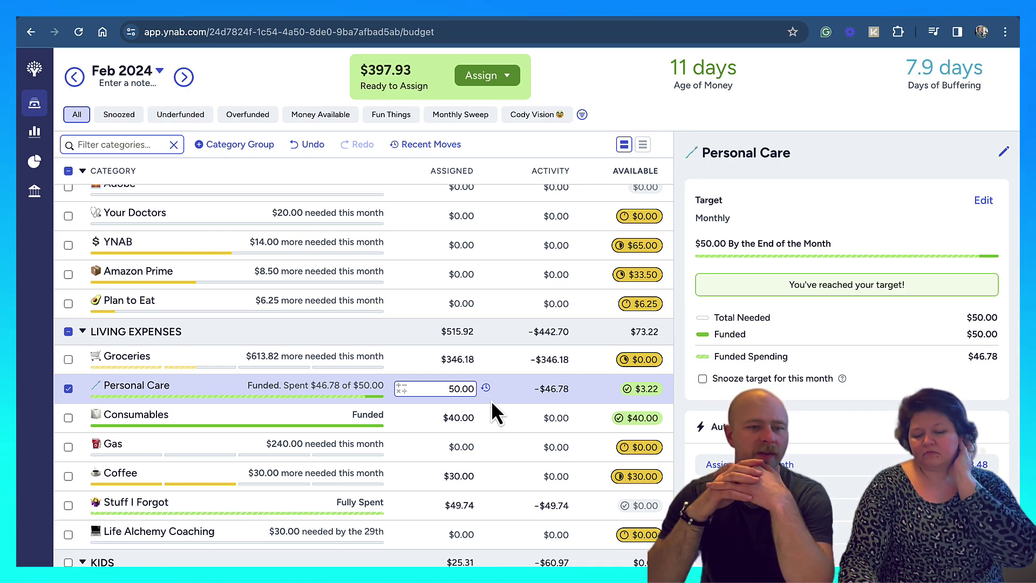
- Set the amount assigned to Personal Care to 80.00
{"action": "key", "text": "BackSpace"}
{"action": "type", "text": "8"}
{"action": "key", "text": "Up"}
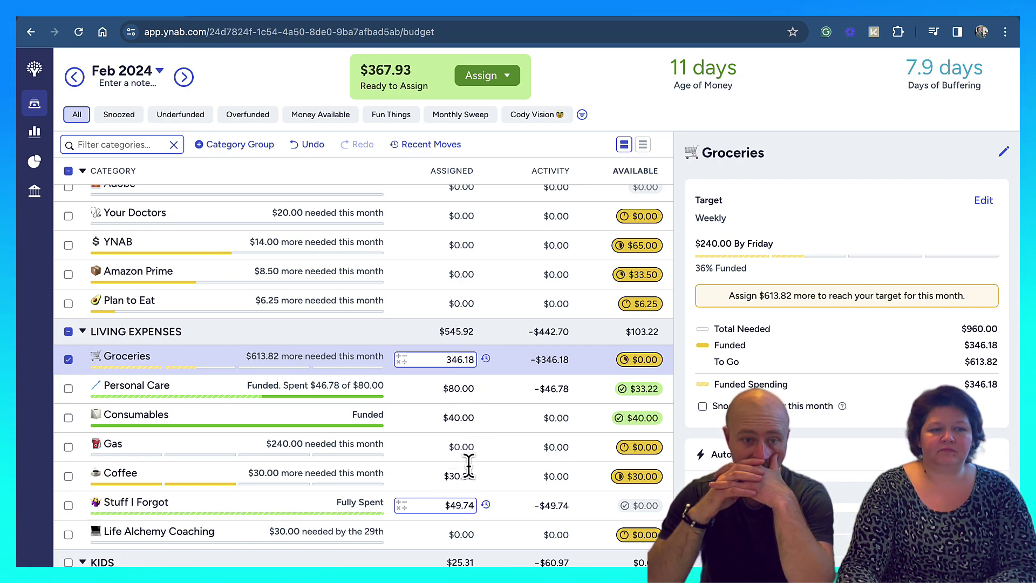
- Assign 120 to the Gas category in the Living Expenses group
{"action": "left_click", "coordinate": [463, 445]}
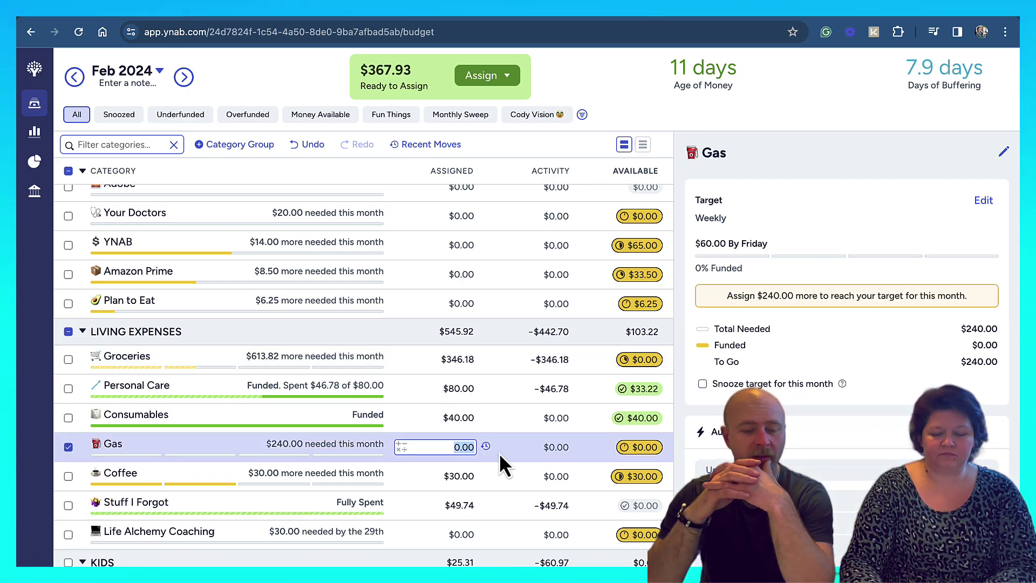
{"action": "type", "text": "120"}
{"action": "key", "text": "Return"}
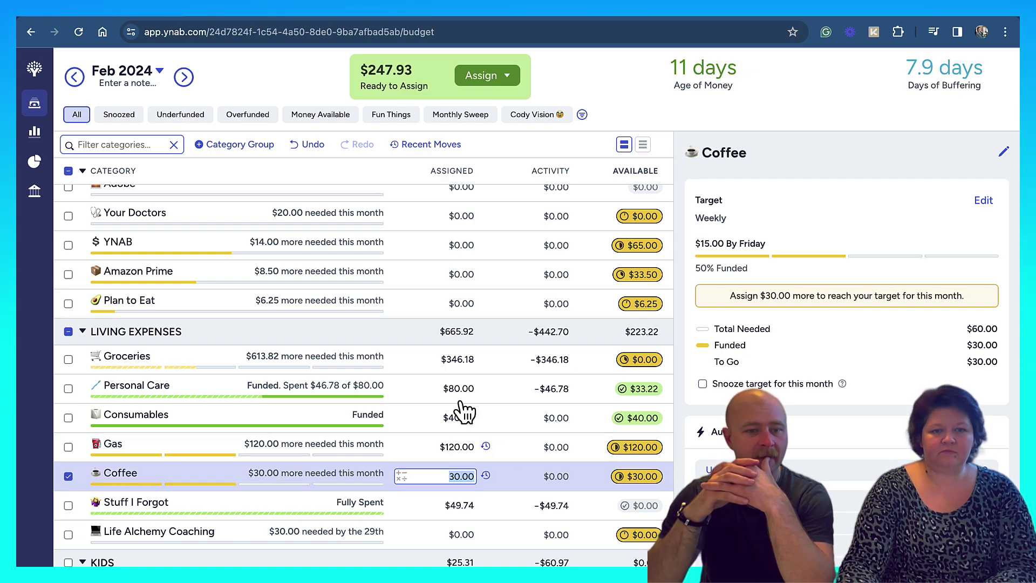
{"action": "left_click", "coordinate": [459, 370]}
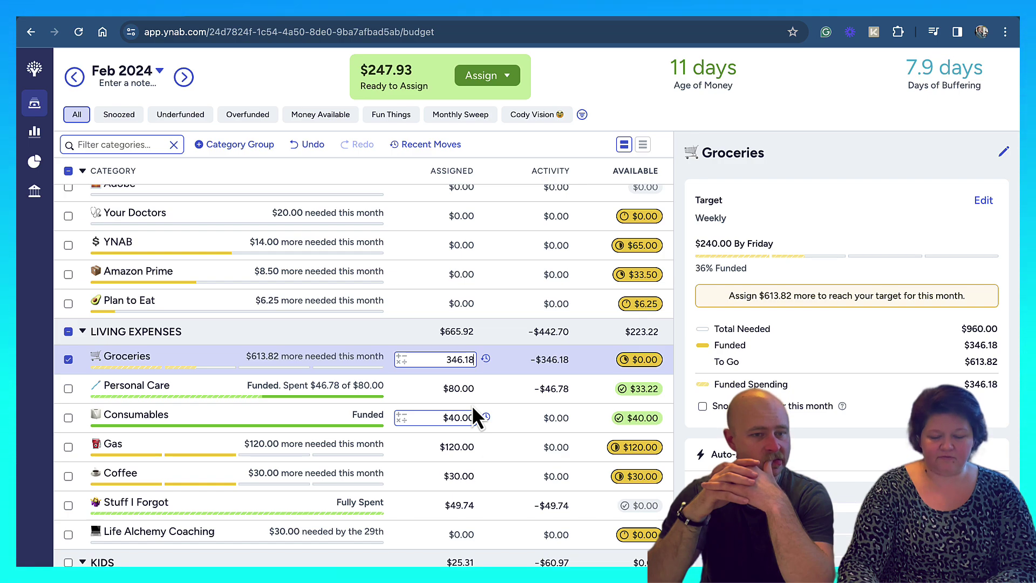
- Assign 80 to Dining Out in the Fun Money group and leave no category selected
{"action": "scroll", "coordinate": [450, 457], "scroll_direction": "down", "scroll_amount": 8}
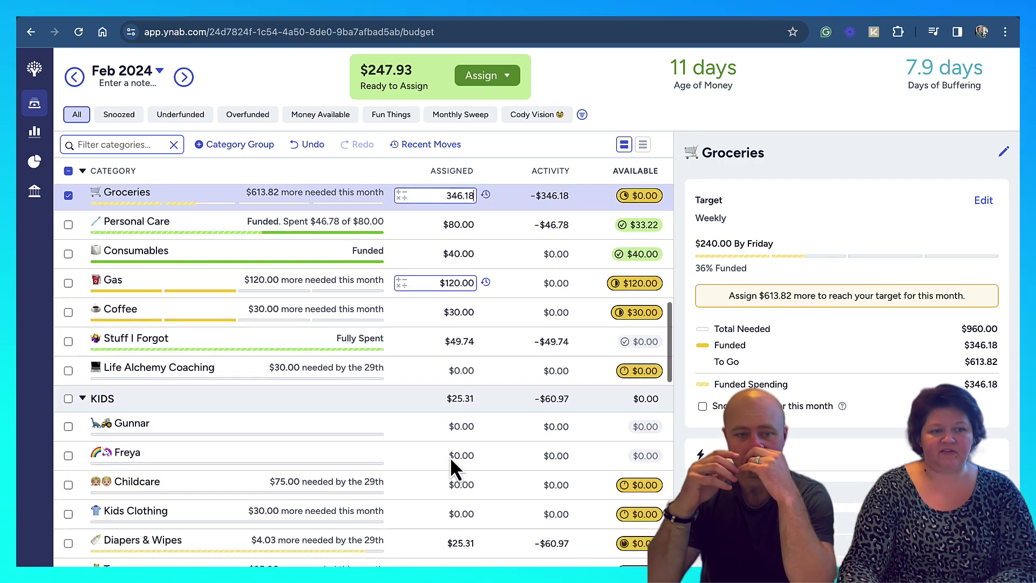
{"action": "scroll", "coordinate": [450, 456], "scroll_direction": "down", "scroll_amount": 5}
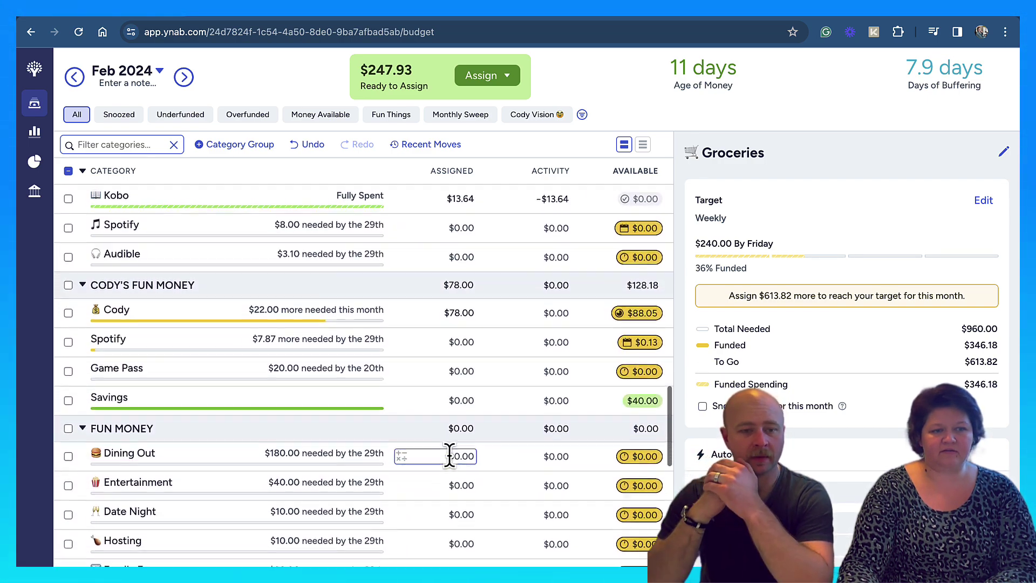
{"action": "left_click", "coordinate": [458, 450]}
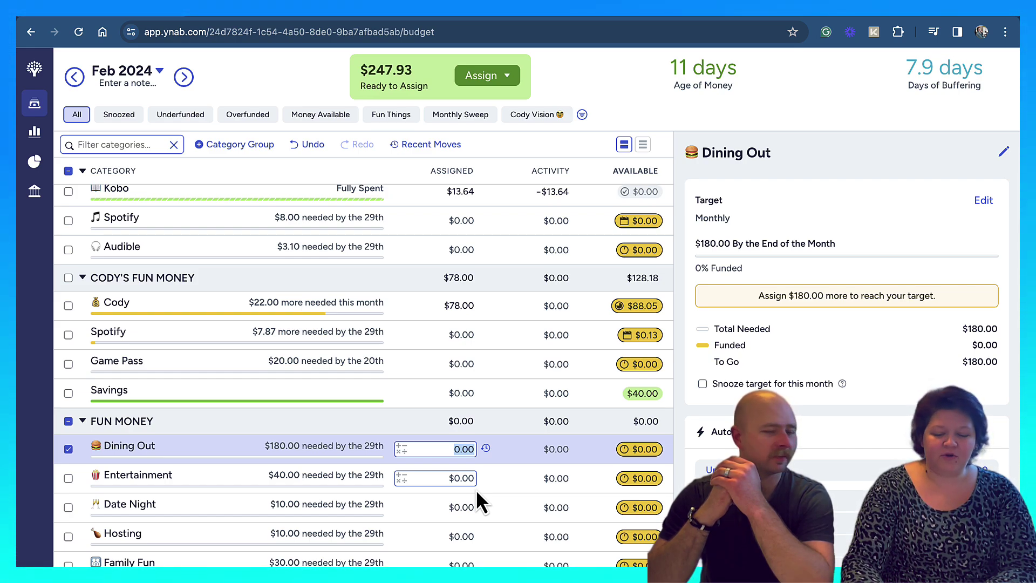
{"action": "type", "text": "80"}
{"action": "key", "text": "Return"}
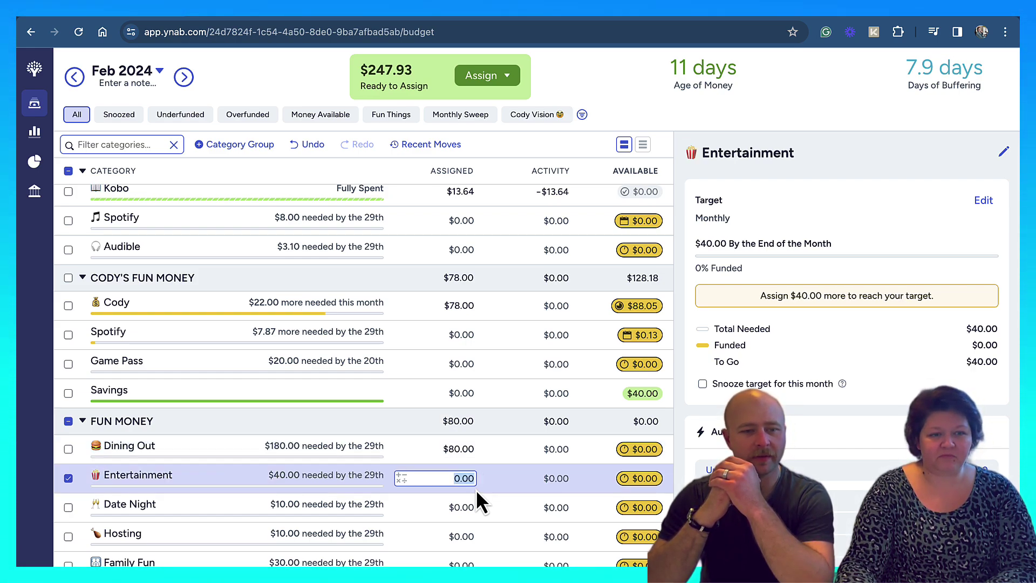
{"action": "left_click", "coordinate": [68, 478]}
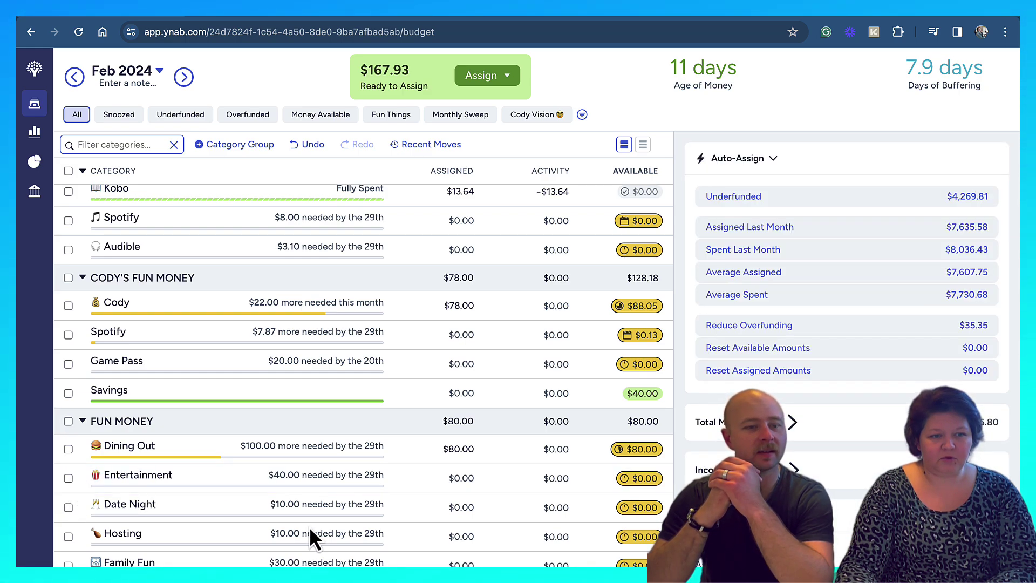
- Assign 75 to Gym Membership in the Quality of Life group and leave no category selected
{"action": "scroll", "coordinate": [309, 527], "scroll_direction": "down", "scroll_amount": 3}
{"action": "scroll", "coordinate": [309, 526], "scroll_direction": "down", "scroll_amount": 3}
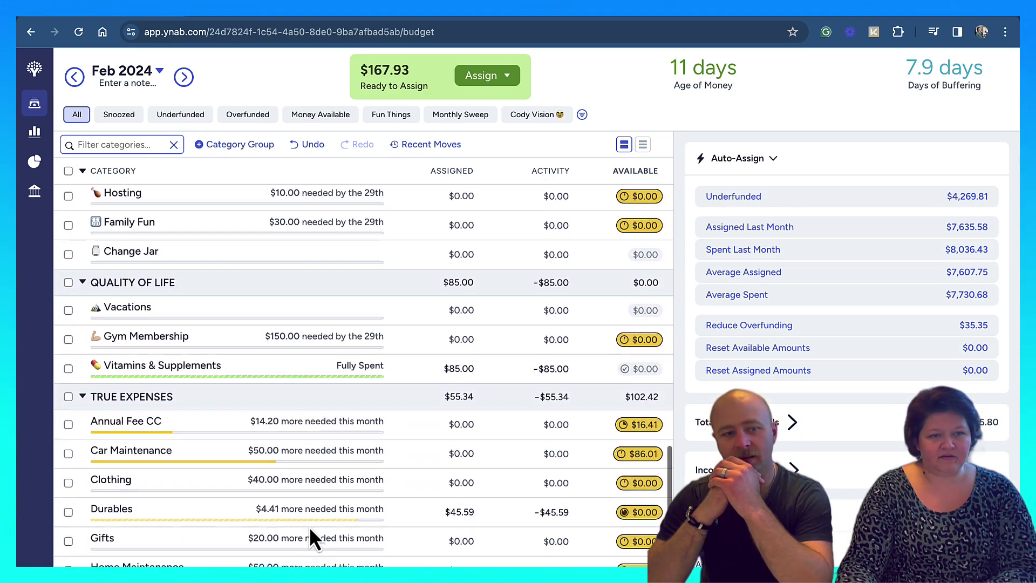
{"action": "left_click", "coordinate": [461, 332]}
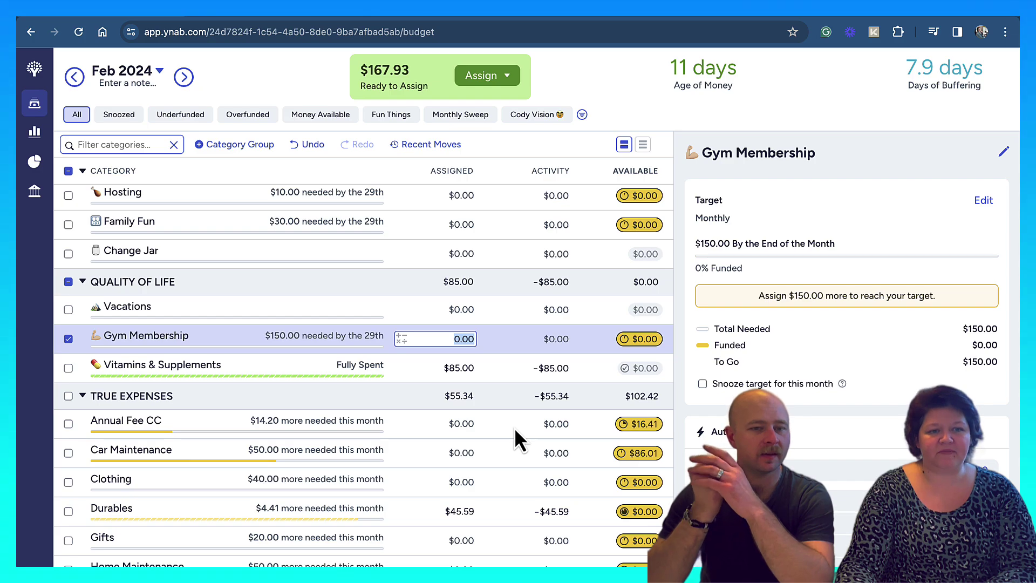
{"action": "type", "text": "75"}
{"action": "key", "text": "Return"}
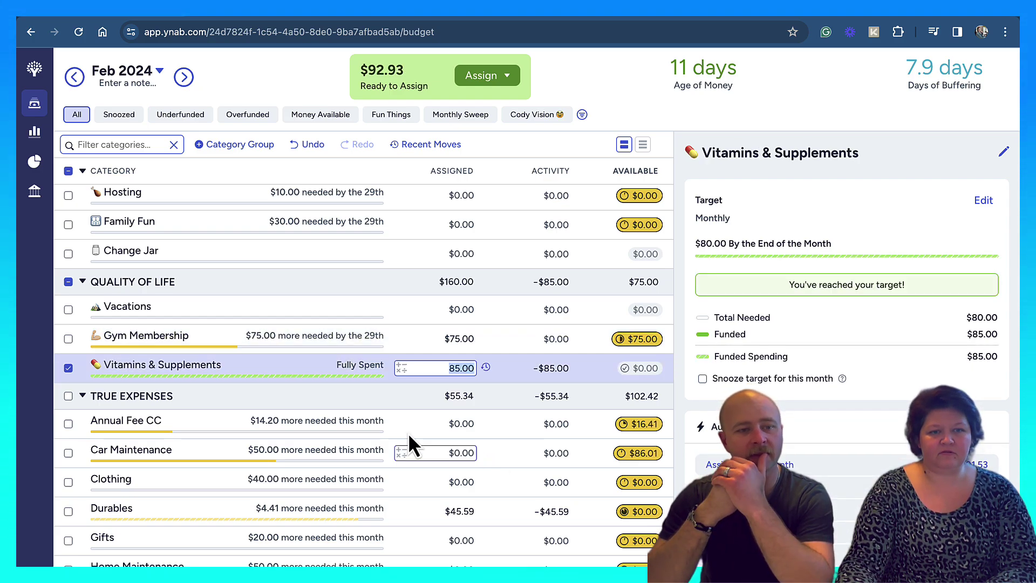
{"action": "left_click", "coordinate": [68, 367]}
{"action": "left_click", "coordinate": [446, 339]}
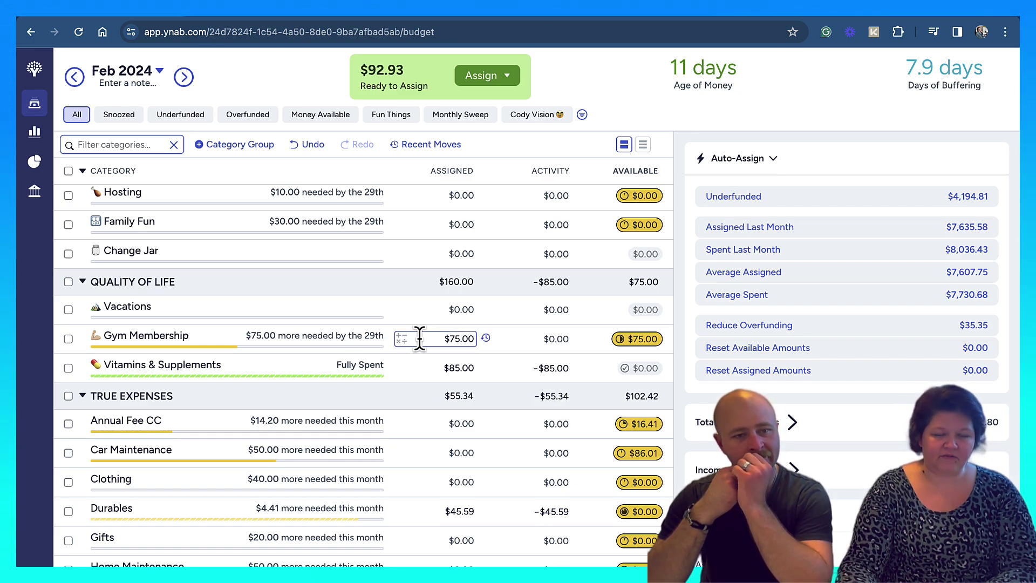
- Add 92.93 to the amount assigned to Groceries in the Living Expenses group and leave no category selected
{"action": "scroll", "coordinate": [430, 342], "scroll_direction": "down", "scroll_amount": 5}
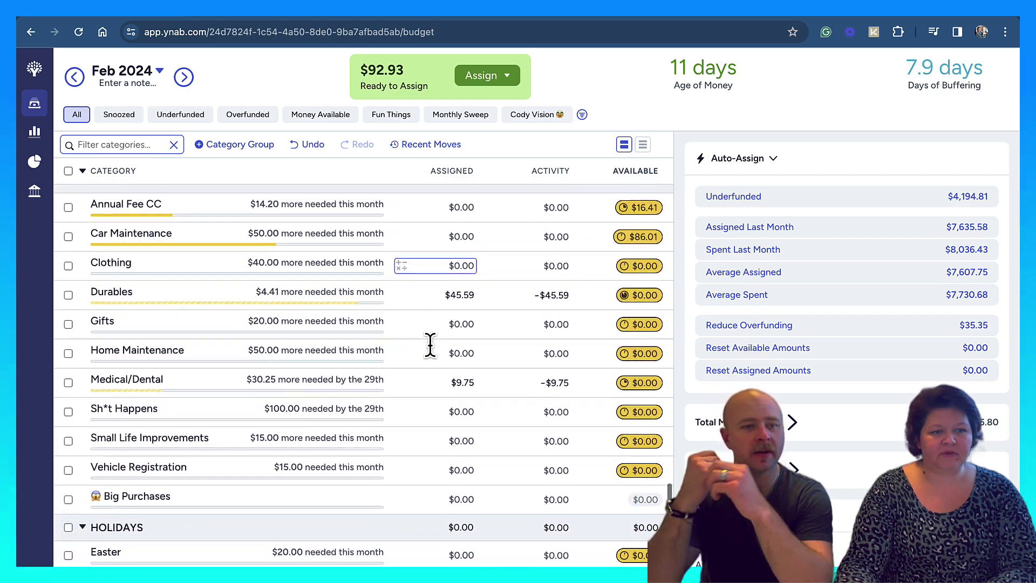
{"action": "scroll", "coordinate": [431, 346], "scroll_direction": "up", "scroll_amount": 15}
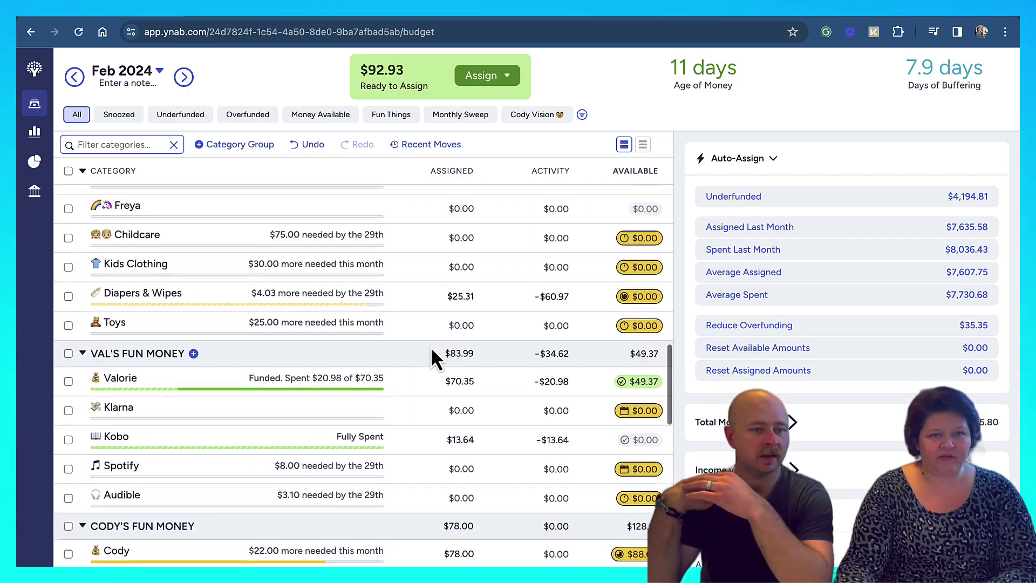
{"action": "scroll", "coordinate": [432, 349], "scroll_direction": "up", "scroll_amount": 6}
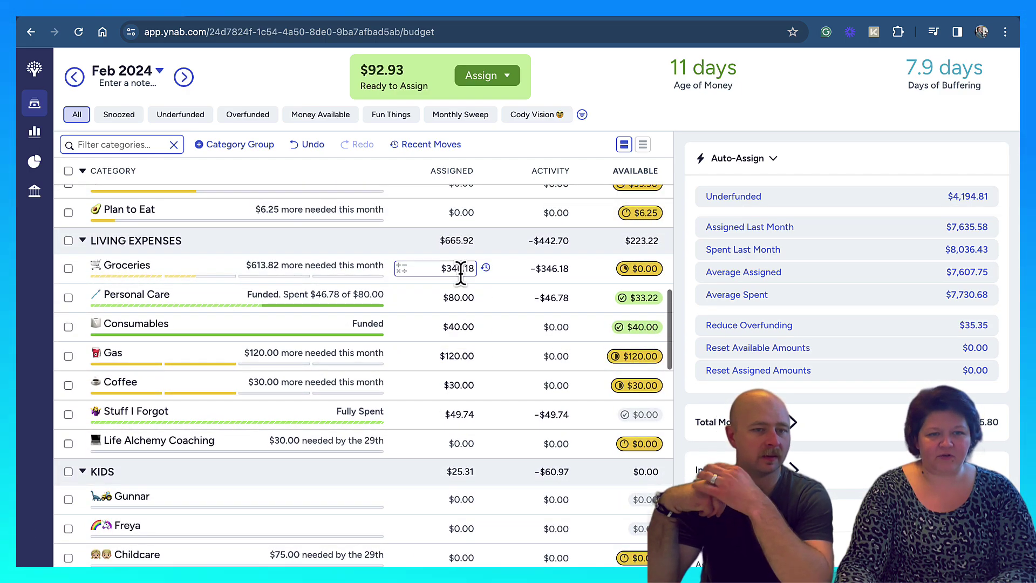
{"action": "left_click", "coordinate": [461, 269]}
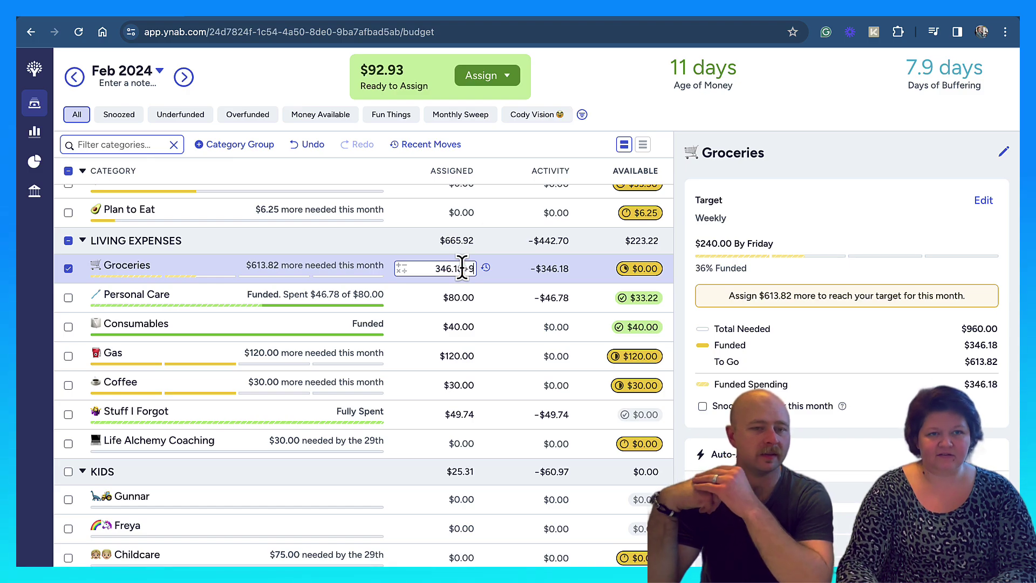
{"action": "type", "text": "+92.93"}
{"action": "key", "text": "Return"}
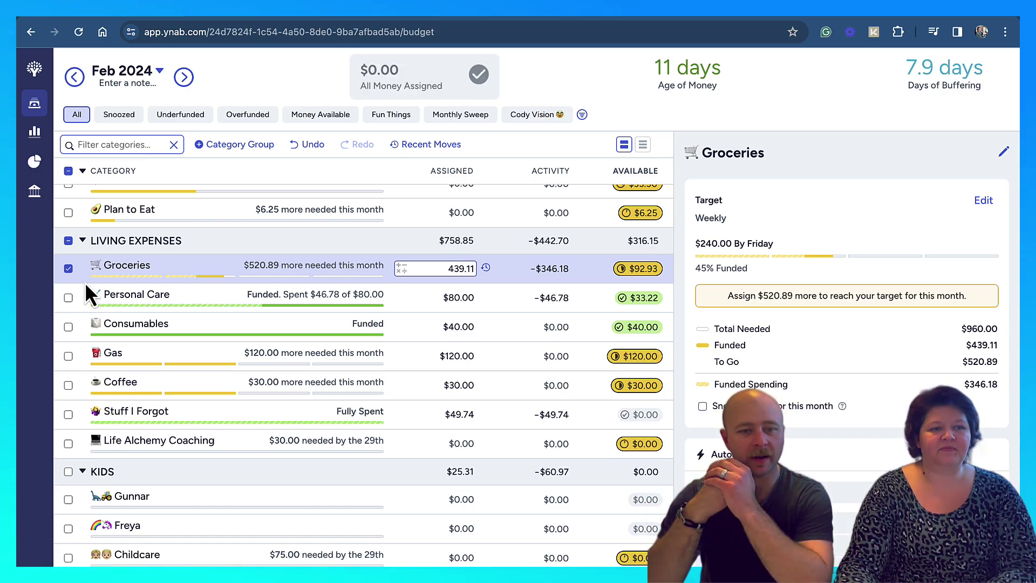
{"action": "left_click", "coordinate": [68, 271]}
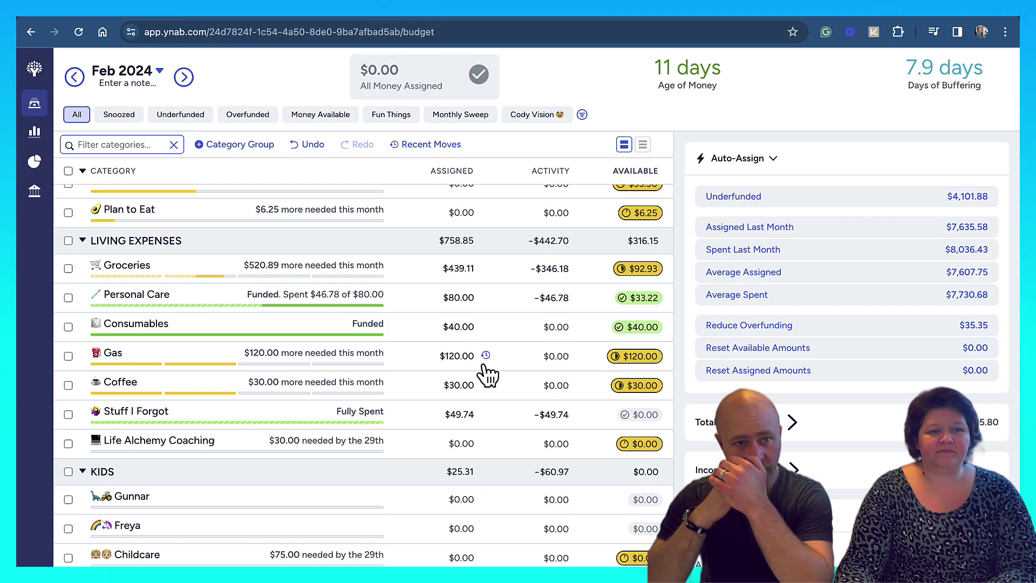
- Set the amount assigned to Gas in the Living Expenses group to 100
{"action": "left_click", "coordinate": [464, 365]}
{"action": "type", "text": "100"}
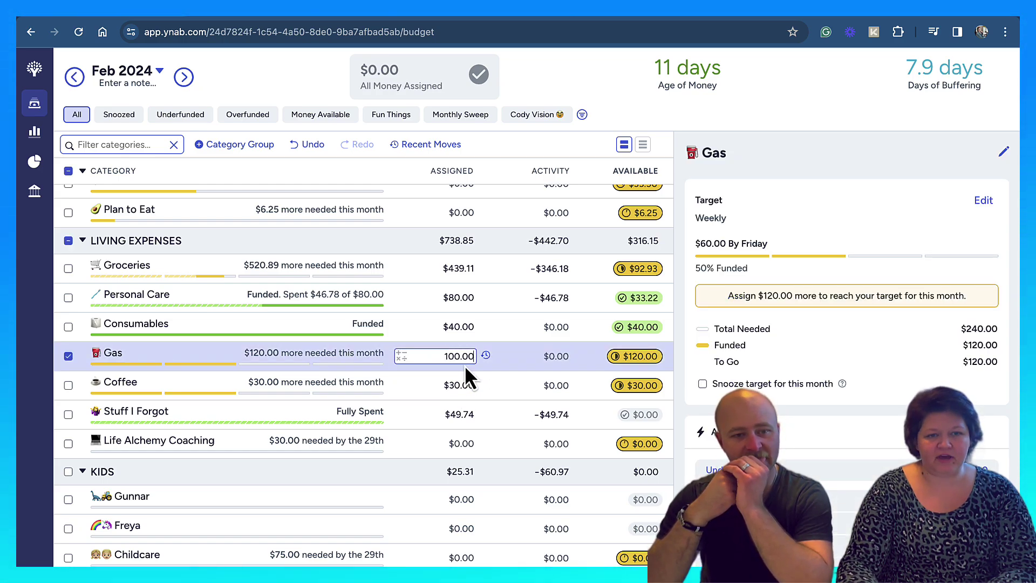
{"action": "key", "text": "Return"}
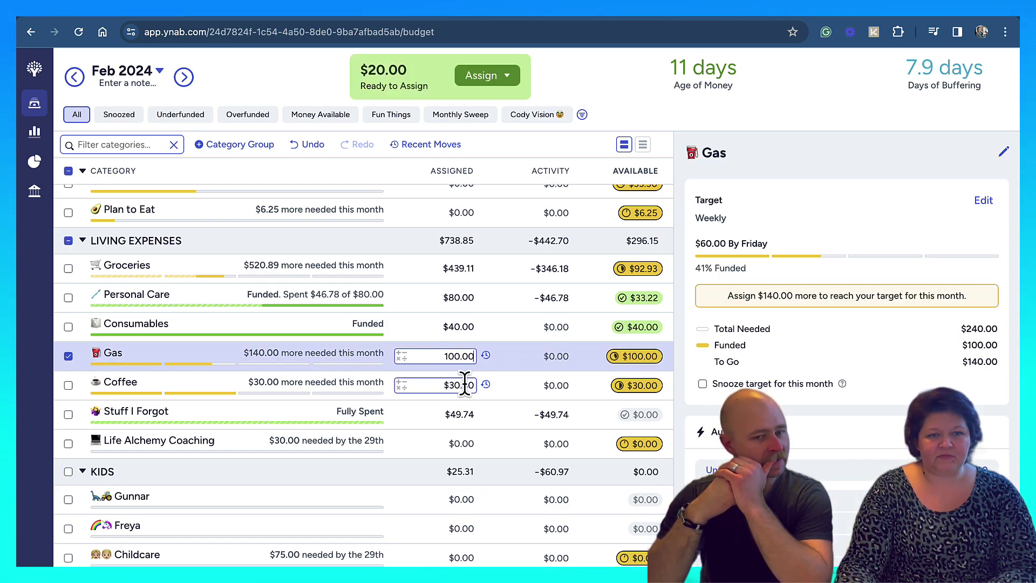
- Set the amount assigned to Coffee in the Living Expenses group to 15
{"action": "left_click", "coordinate": [466, 385]}
{"action": "left_click", "coordinate": [466, 385]}
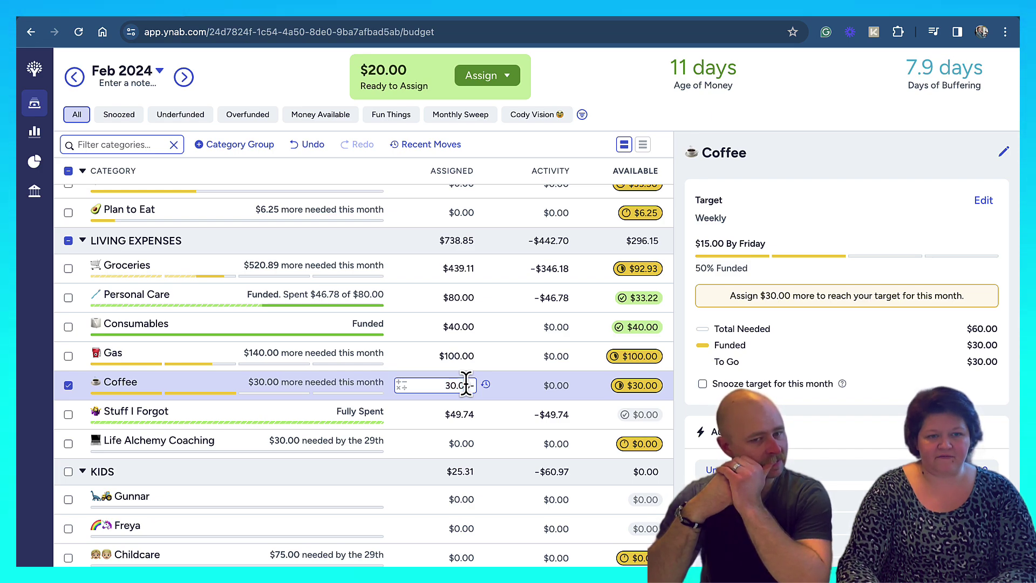
{"action": "key", "text": "BackSpace"}
{"action": "key", "text": "BackSpace"}
{"action": "key", "text": "BackSpace"}
{"action": "key", "text": "BackSpace"}
{"action": "key", "text": "BackSpace"}
{"action": "type", "text": "15"}
{"action": "key", "text": "Return"}
- Review the amounts assigned across Bills, Subscriptions and Living Expenses, including Utilities, for money that can be moved
{"action": "scroll", "coordinate": [445, 410], "scroll_direction": "down", "scroll_amount": 2}
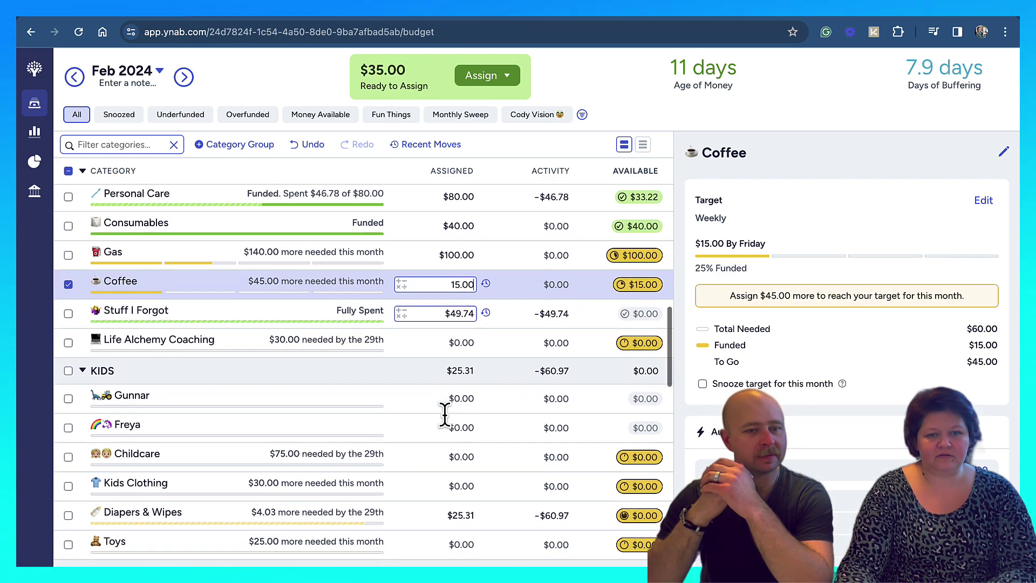
{"action": "scroll", "coordinate": [444, 414], "scroll_direction": "down", "scroll_amount": 10}
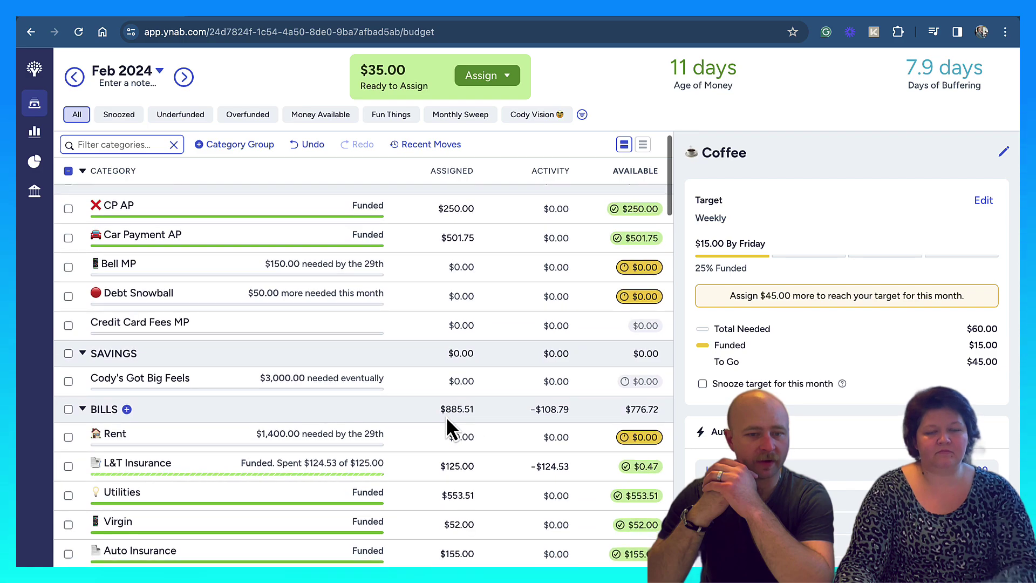
{"action": "scroll", "coordinate": [446, 416], "scroll_direction": "down", "scroll_amount": 5}
{"action": "left_click", "coordinate": [454, 322]}
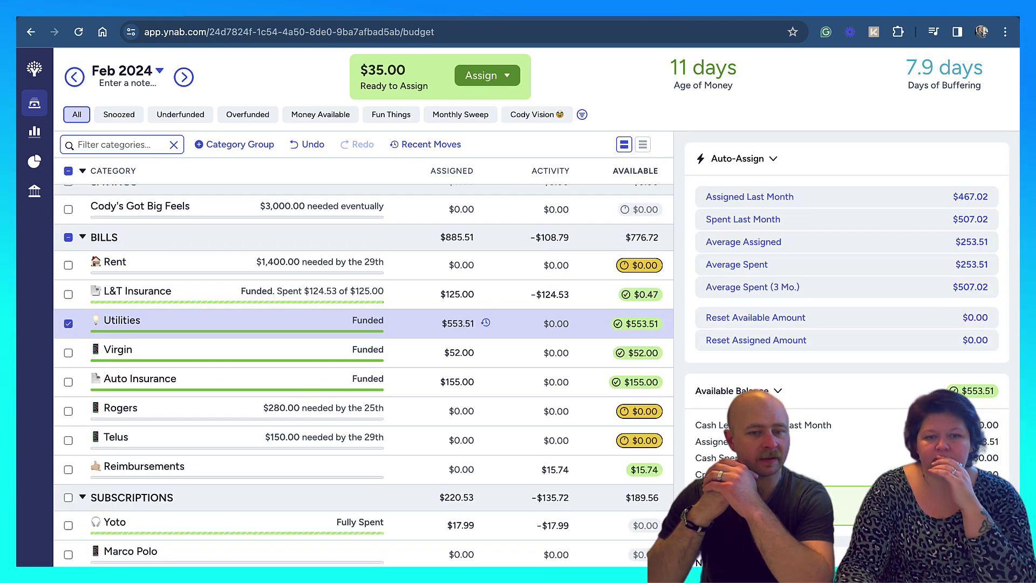
{"action": "left_click", "coordinate": [527, 463]}
{"action": "scroll", "coordinate": [443, 374], "scroll_direction": "down", "scroll_amount": 6}
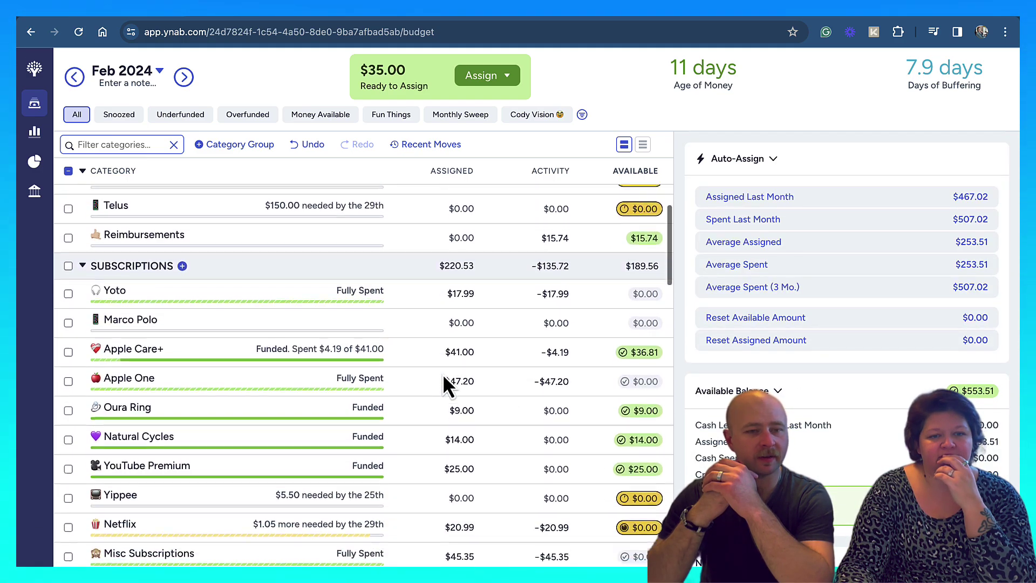
{"action": "scroll", "coordinate": [443, 370], "scroll_direction": "up", "scroll_amount": 6}
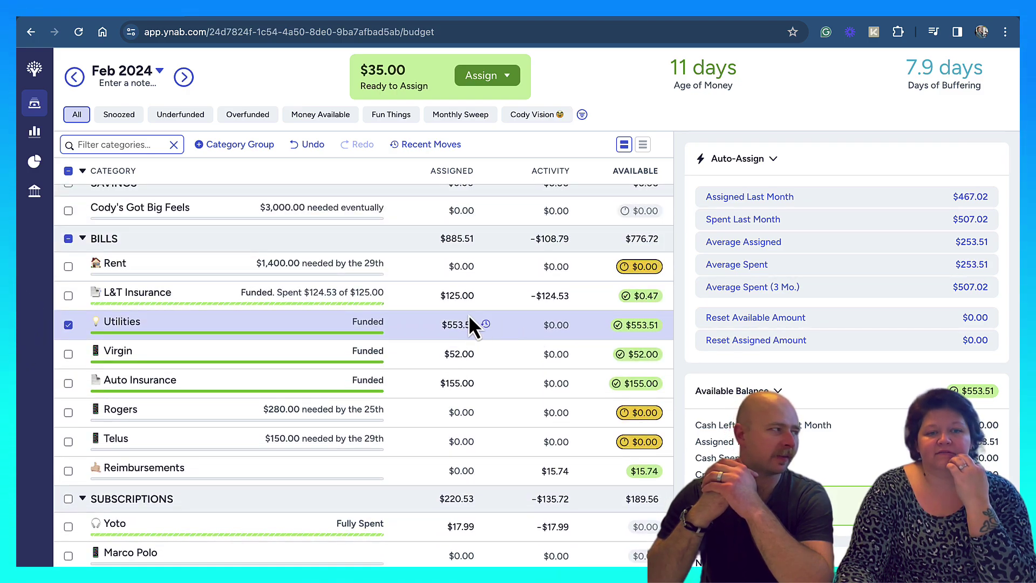
{"action": "left_click", "coordinate": [451, 323]}
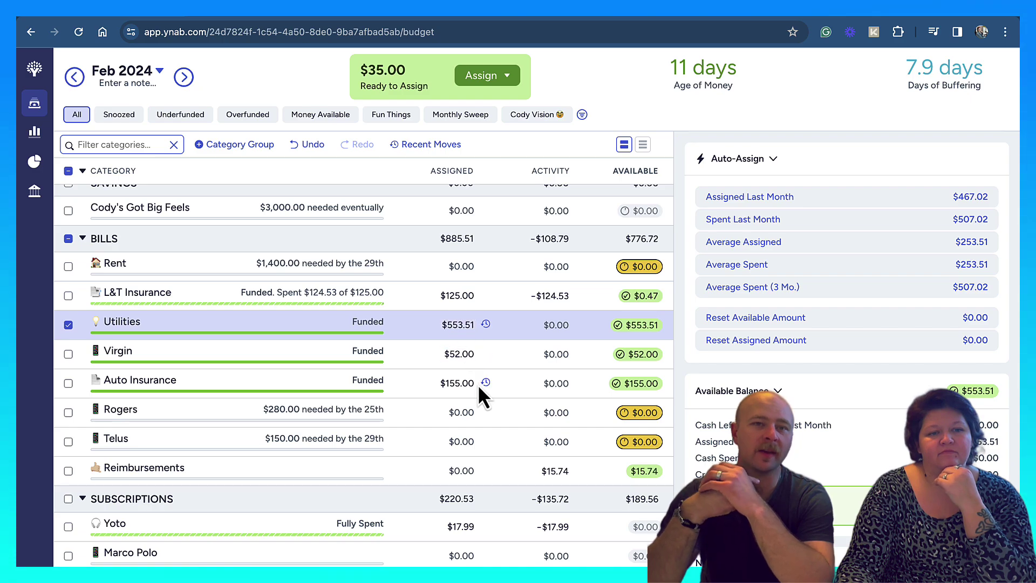
{"action": "scroll", "coordinate": [477, 384], "scroll_direction": "down", "scroll_amount": 1}
{"action": "scroll", "coordinate": [478, 387], "scroll_direction": "down", "scroll_amount": 8}
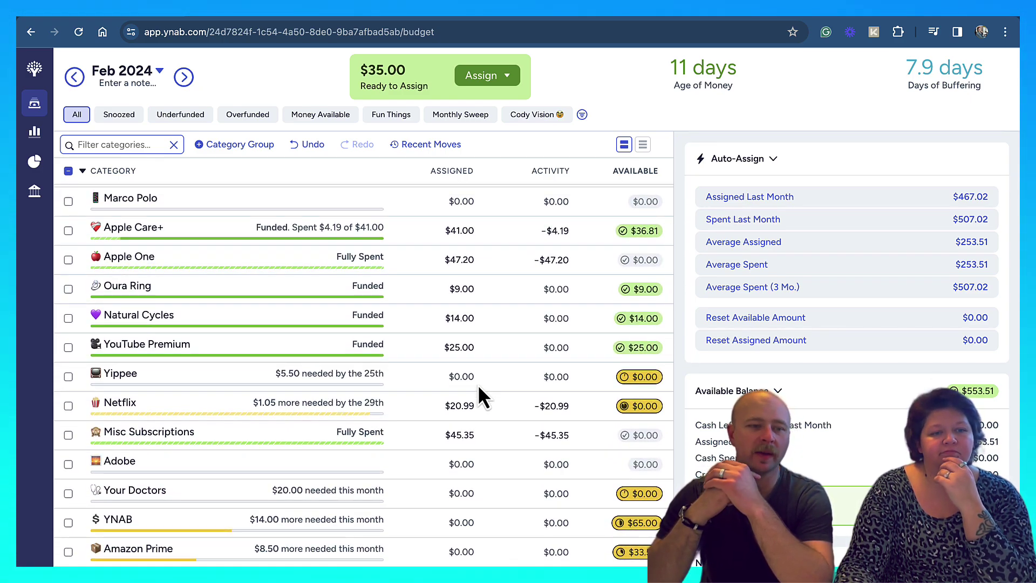
{"action": "scroll", "coordinate": [482, 398], "scroll_direction": "down", "scroll_amount": 2}
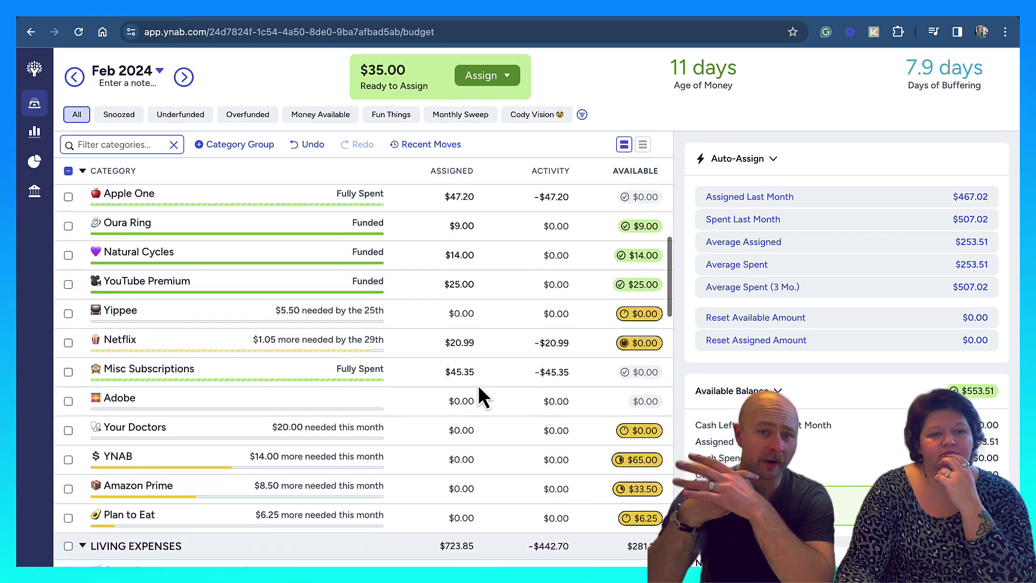
{"action": "scroll", "coordinate": [480, 387], "scroll_direction": "down", "scroll_amount": 5}
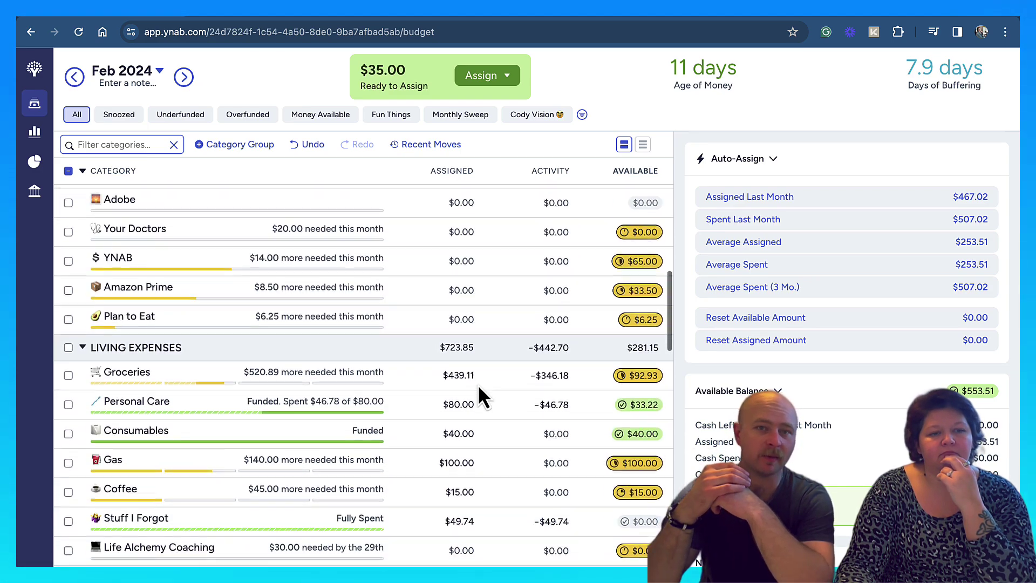
{"action": "scroll", "coordinate": [479, 387], "scroll_direction": "down", "scroll_amount": 1}
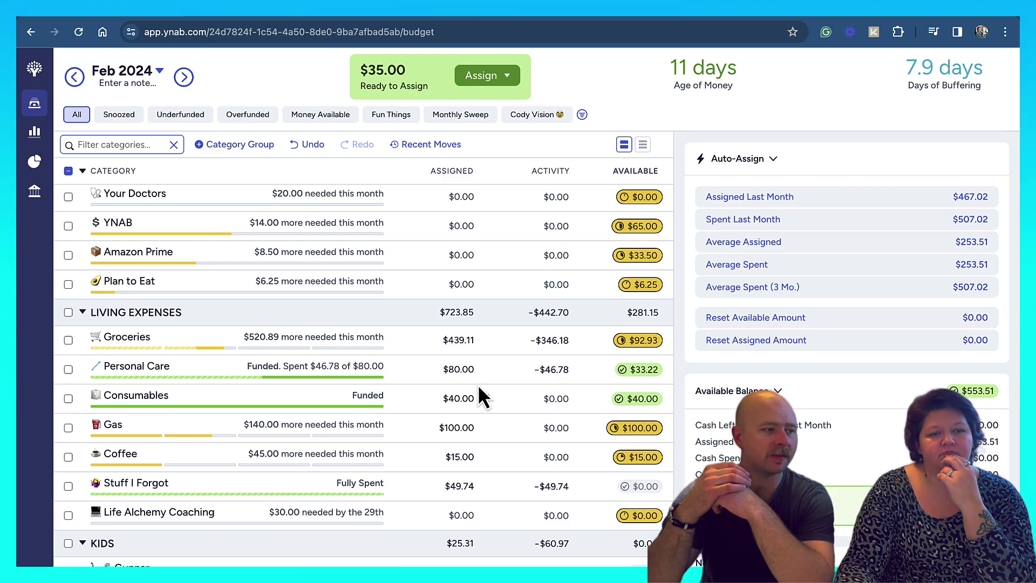
- Reduce the amount assigned to Consumables in the Living Expenses group by 20
{"action": "left_click", "coordinate": [465, 369]}
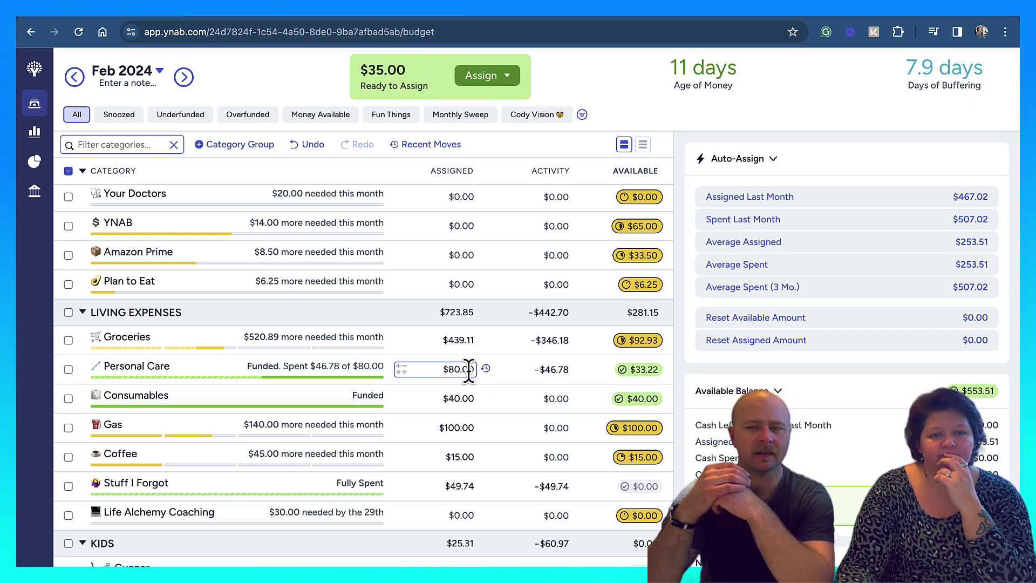
{"action": "left_click", "coordinate": [462, 398]}
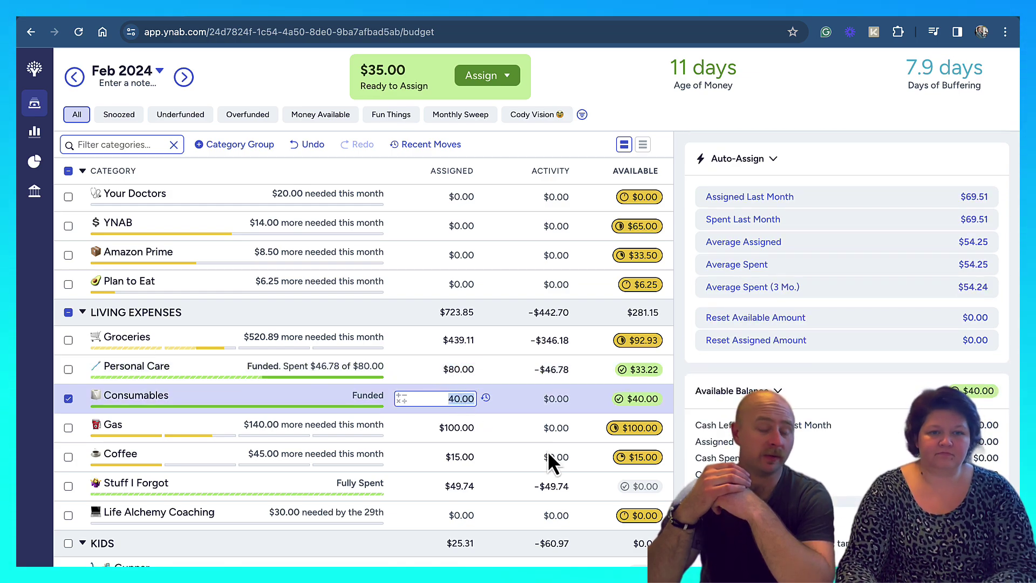
{"action": "key", "text": "Right"}
{"action": "type", "text": "-20"}
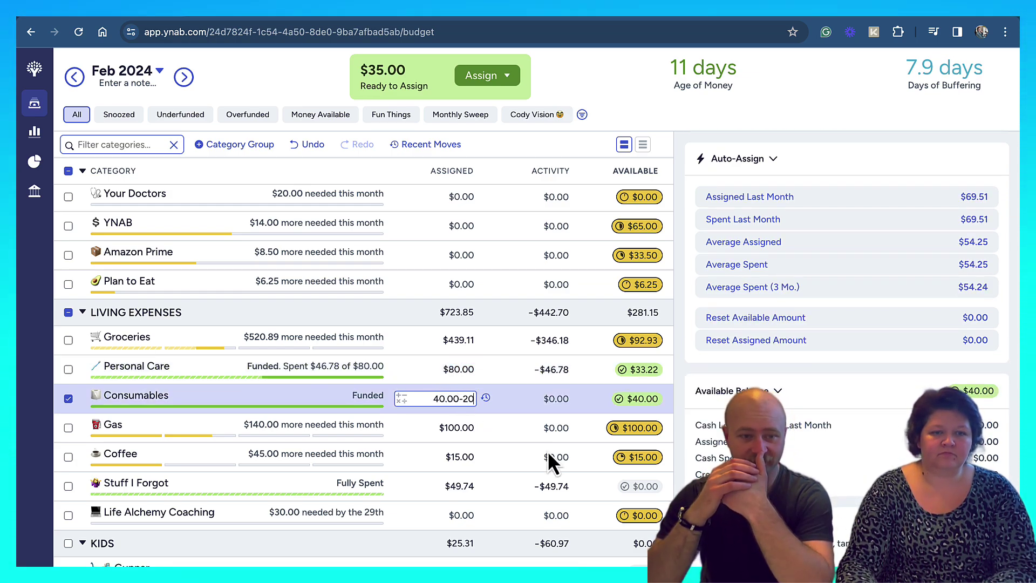
{"action": "key", "text": "Return"}
- Add 5 to the amount assigned to Diapers & Wipes in the Kids group
{"action": "scroll", "coordinate": [540, 467], "scroll_direction": "down", "scroll_amount": 3}
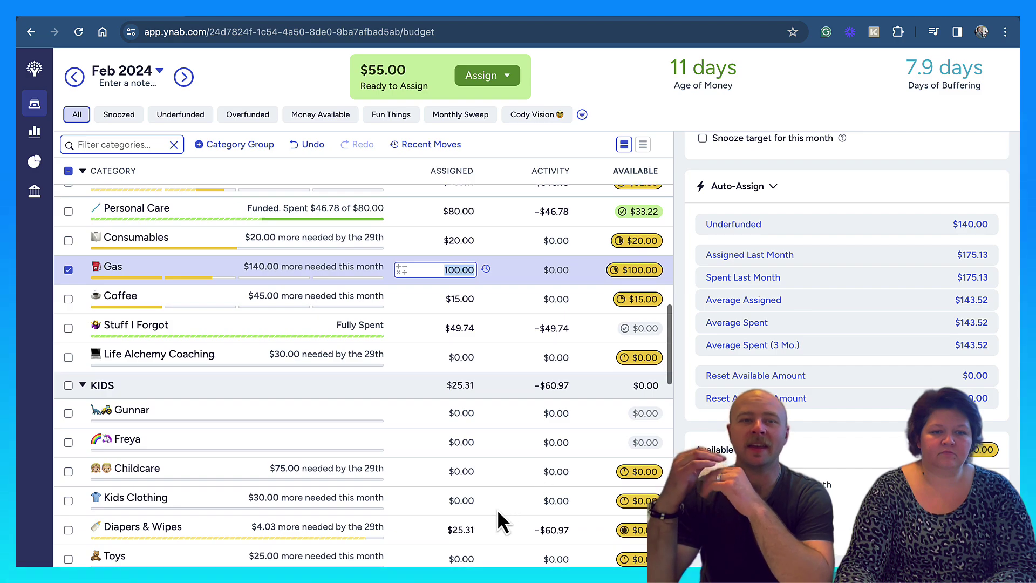
{"action": "left_click", "coordinate": [462, 528]}
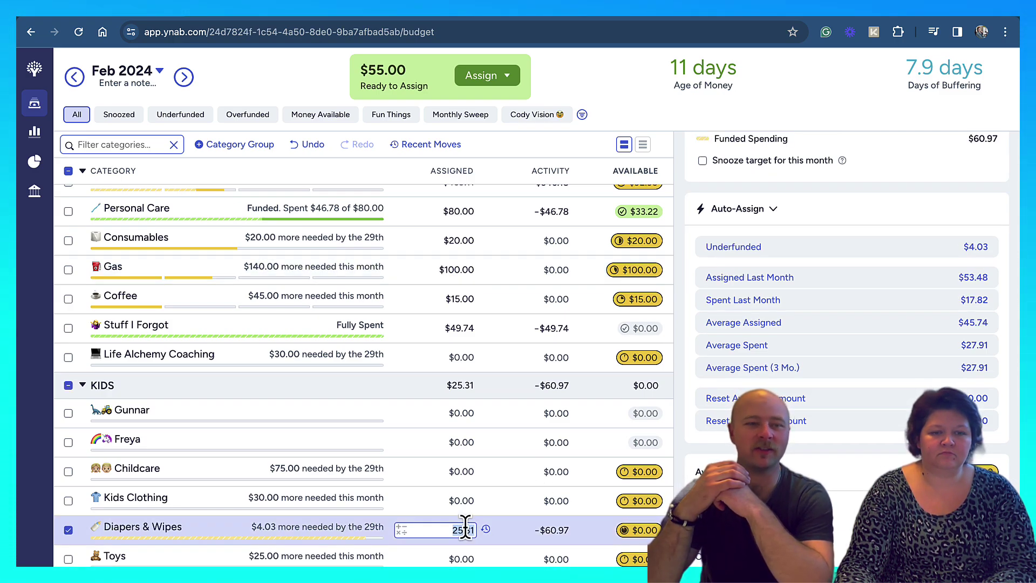
{"action": "key", "text": "Right"}
{"action": "type", "text": "+5"}
{"action": "key", "text": "Return"}
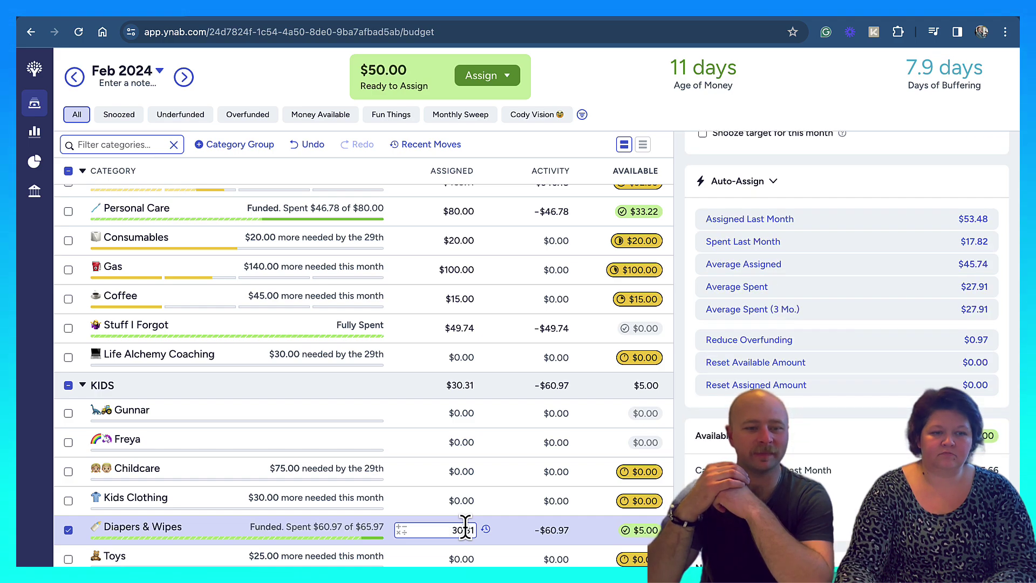
- Raise the amount assigned to Groceries to 489.11 and leave no category selected
{"action": "left_click", "coordinate": [552, 530]}
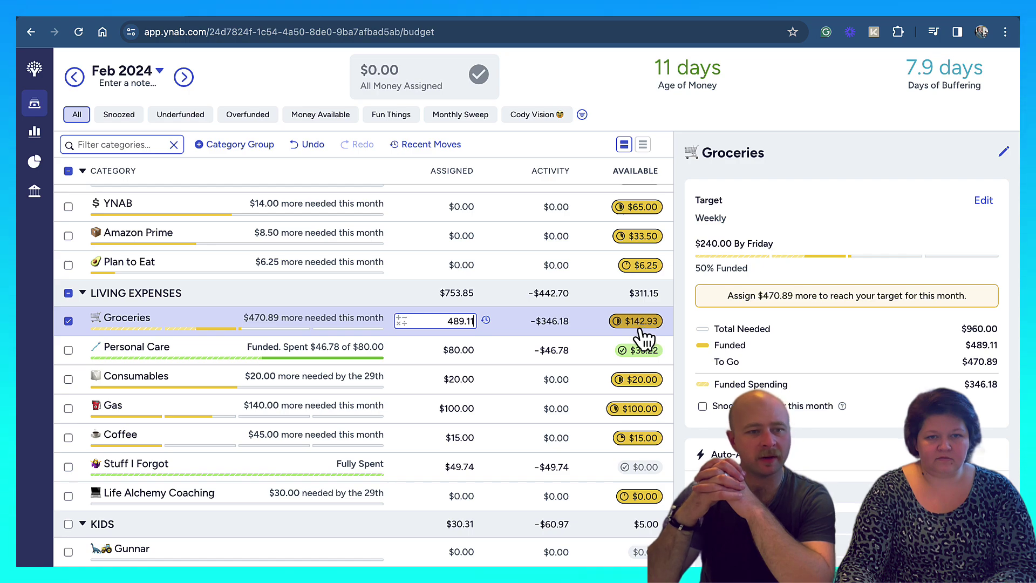
{"action": "left_click", "coordinate": [68, 321]}
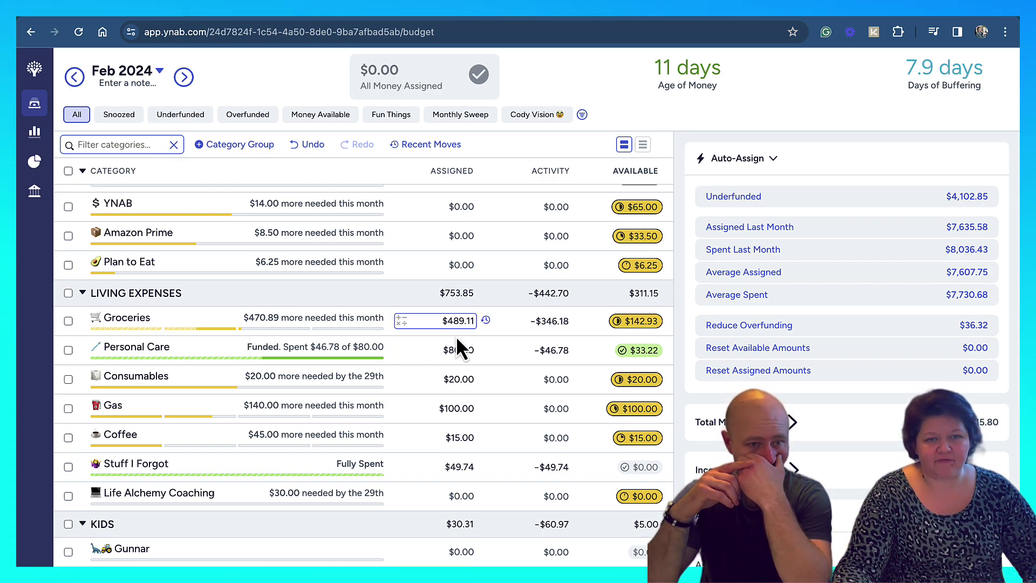
- Inspect the Groceries target details and review the remaining funding needs of the categories from Subscriptions through True Expenses
{"action": "left_click", "coordinate": [560, 324]}
{"action": "left_click", "coordinate": [481, 324]}
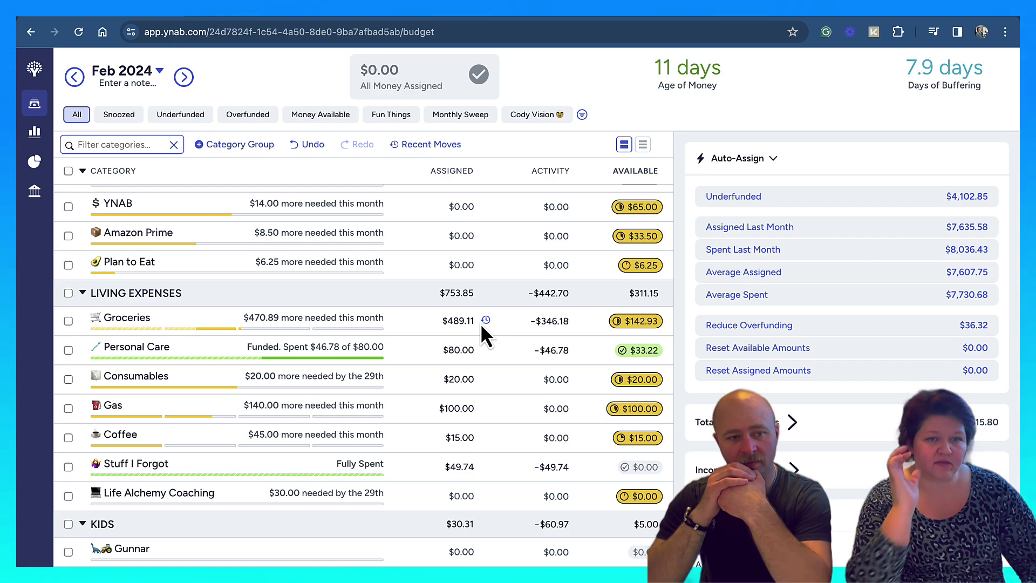
{"action": "left_click", "coordinate": [452, 313]}
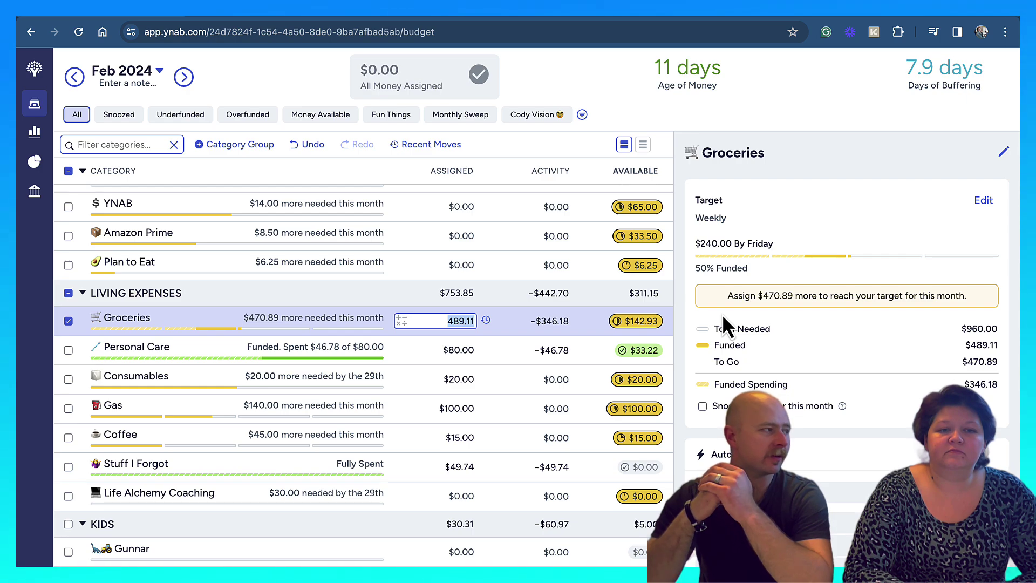
{"action": "left_click", "coordinate": [68, 293]}
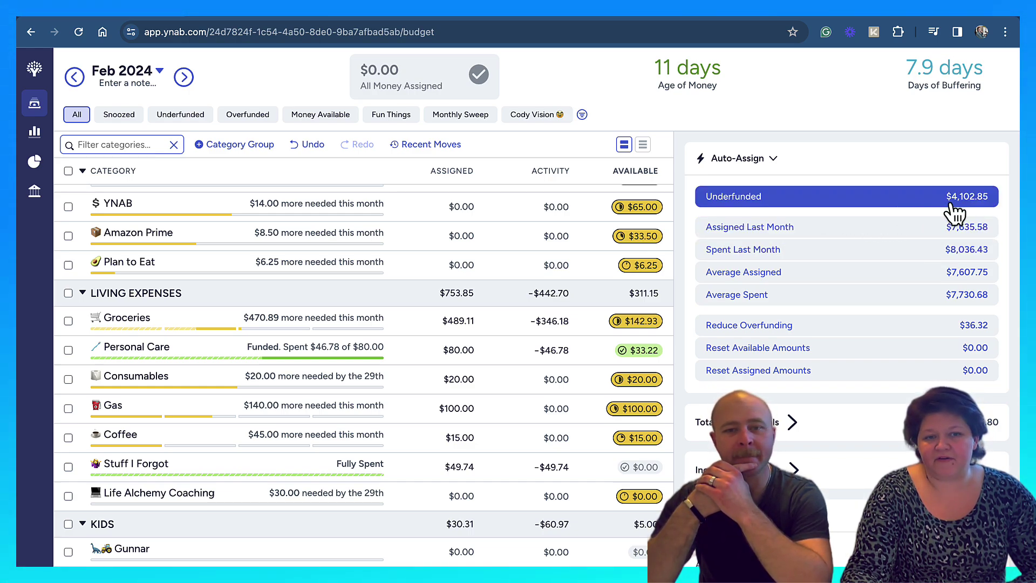
{"action": "scroll", "coordinate": [517, 378], "scroll_direction": "up", "scroll_amount": 2}
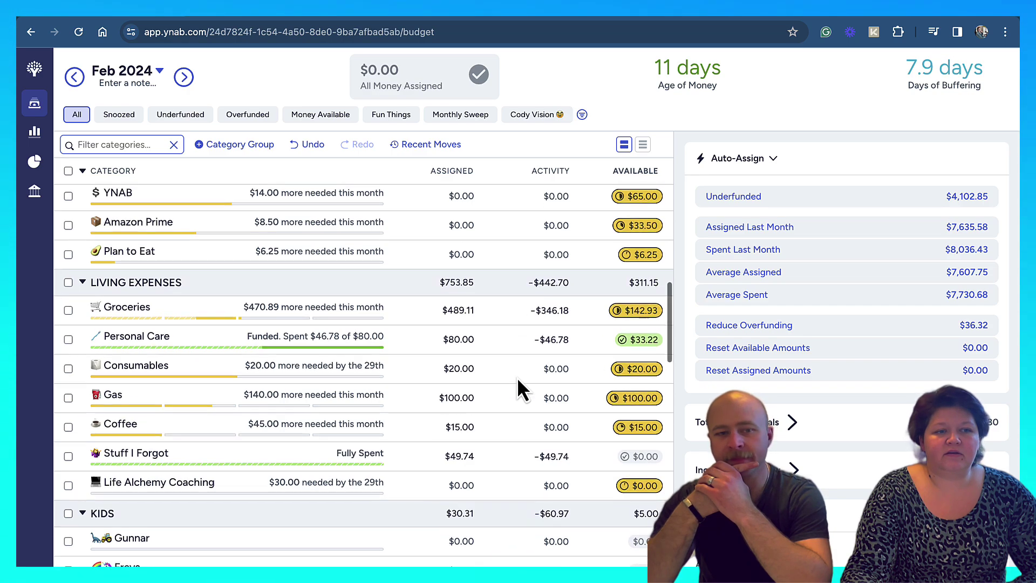
{"action": "scroll", "coordinate": [517, 377], "scroll_direction": "up", "scroll_amount": 6}
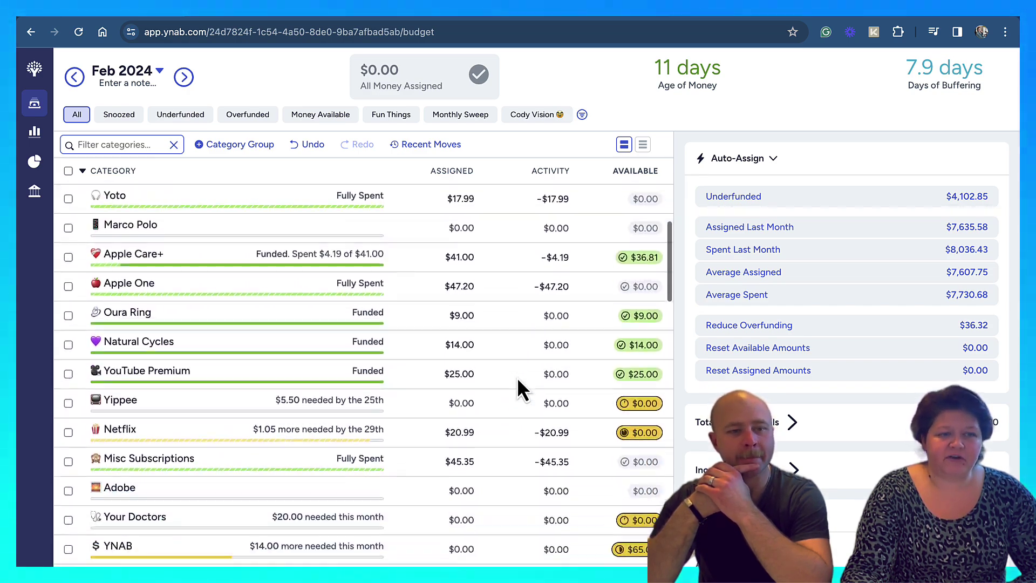
{"action": "scroll", "coordinate": [517, 378], "scroll_direction": "down", "scroll_amount": 7}
{"action": "scroll", "coordinate": [517, 377], "scroll_direction": "down", "scroll_amount": 15}
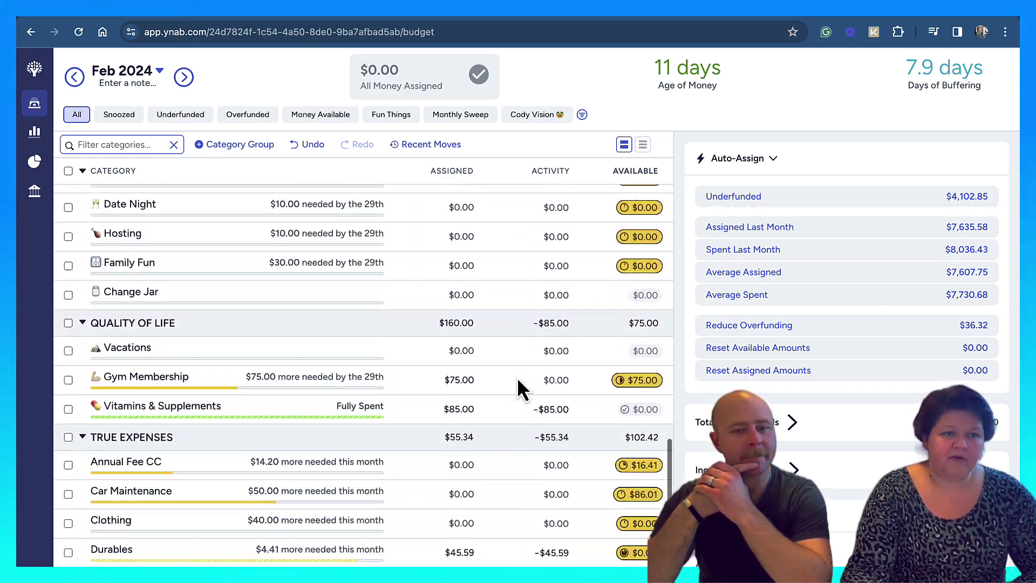
{"action": "scroll", "coordinate": [517, 381], "scroll_direction": "down", "scroll_amount": 4}
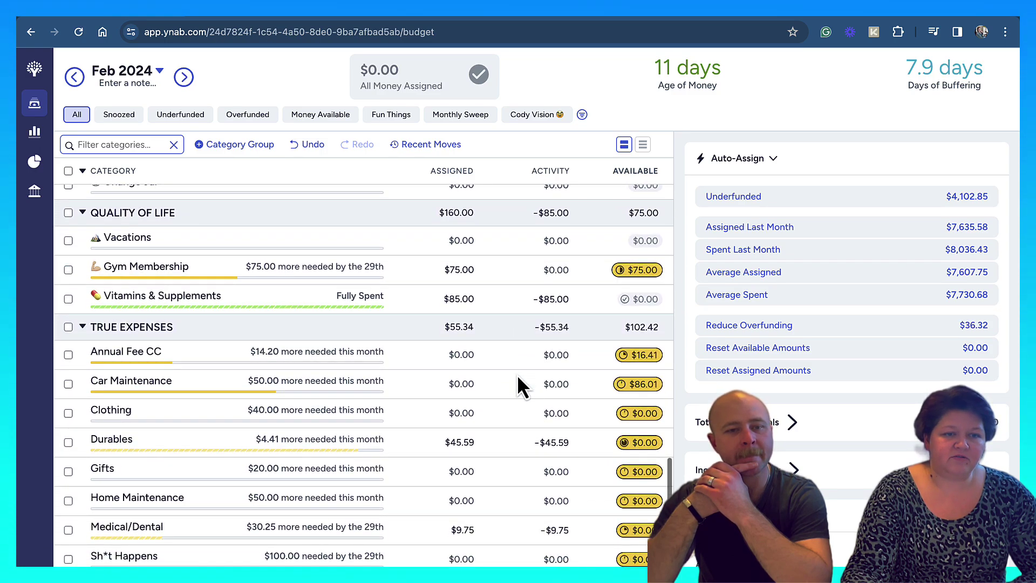
{"action": "scroll", "coordinate": [517, 378], "scroll_direction": "down", "scroll_amount": 5}
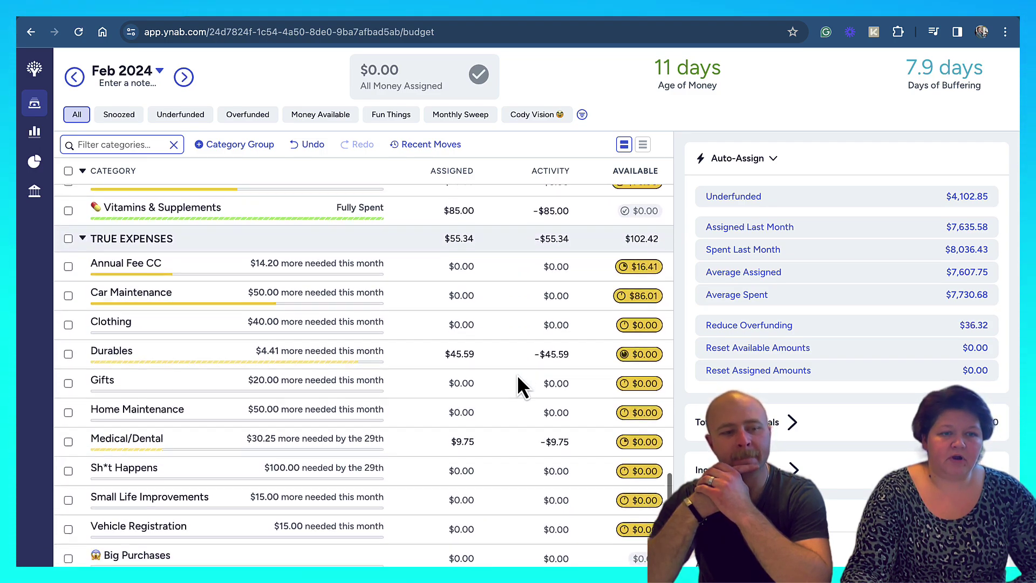
- Review the remaining February funding needs across True Expenses, Holidays, Birthdays, Fun Money, Subscriptions and Living Expenses
{"action": "scroll", "coordinate": [517, 378], "scroll_direction": "down", "scroll_amount": 8}
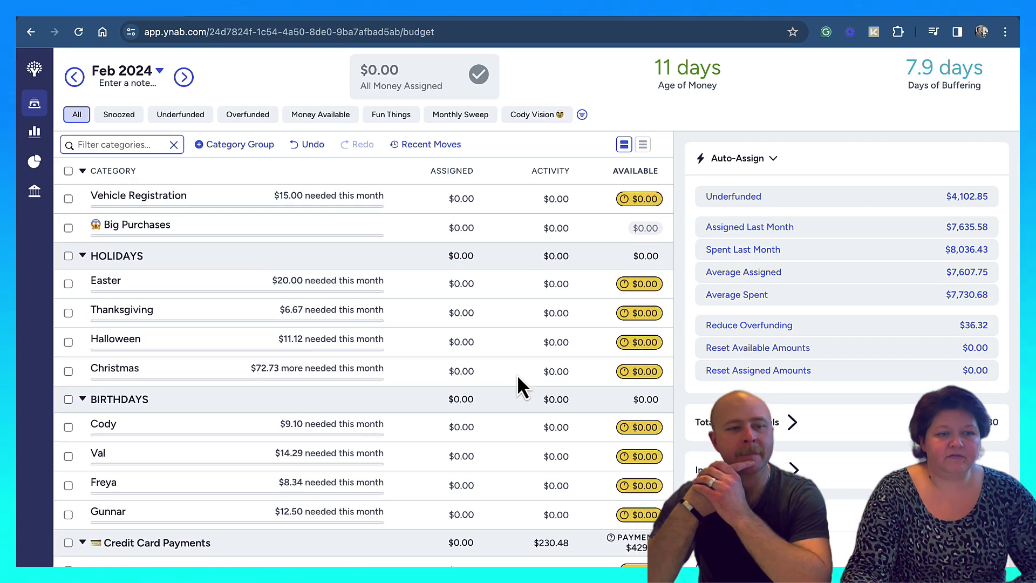
{"action": "scroll", "coordinate": [517, 375], "scroll_direction": "up", "scroll_amount": 15}
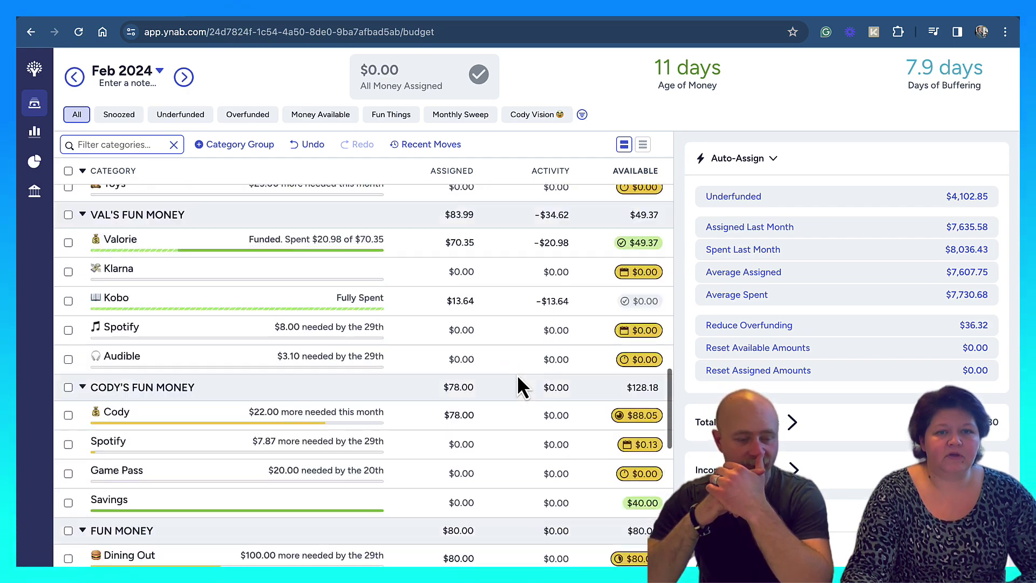
{"action": "scroll", "coordinate": [517, 375], "scroll_direction": "up", "scroll_amount": 8}
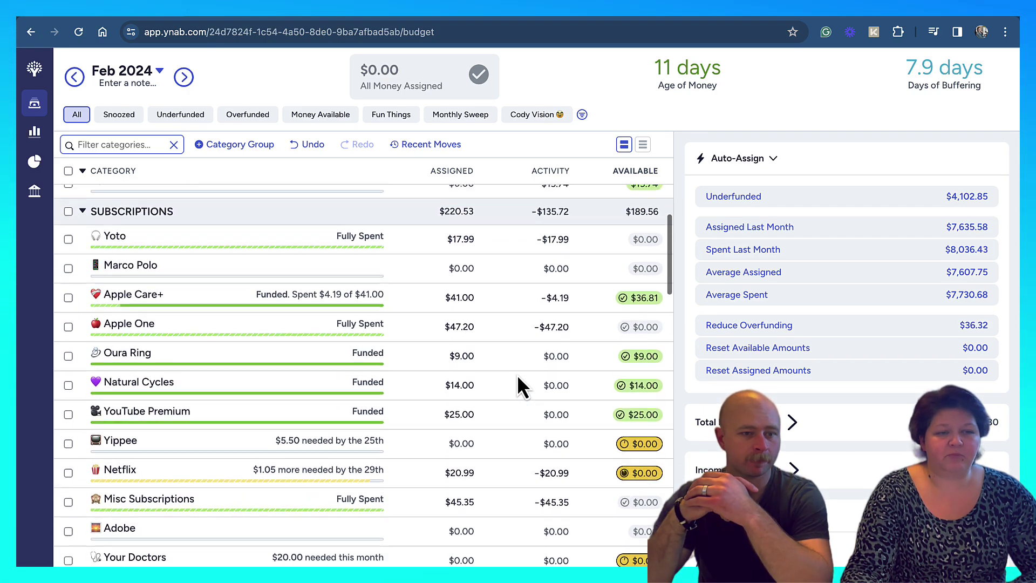
{"action": "scroll", "coordinate": [517, 378], "scroll_direction": "up", "scroll_amount": 3}
{"action": "scroll", "coordinate": [517, 375], "scroll_direction": "down", "scroll_amount": 10}
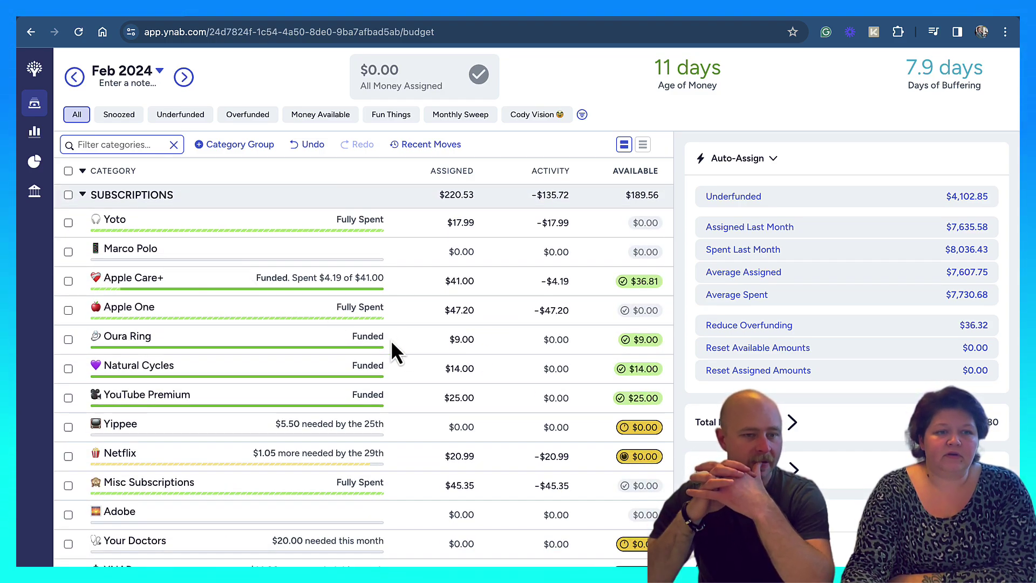
{"action": "scroll", "coordinate": [459, 356], "scroll_direction": "down", "scroll_amount": 12}
{"action": "scroll", "coordinate": [459, 348], "scroll_direction": "up", "scroll_amount": 5}
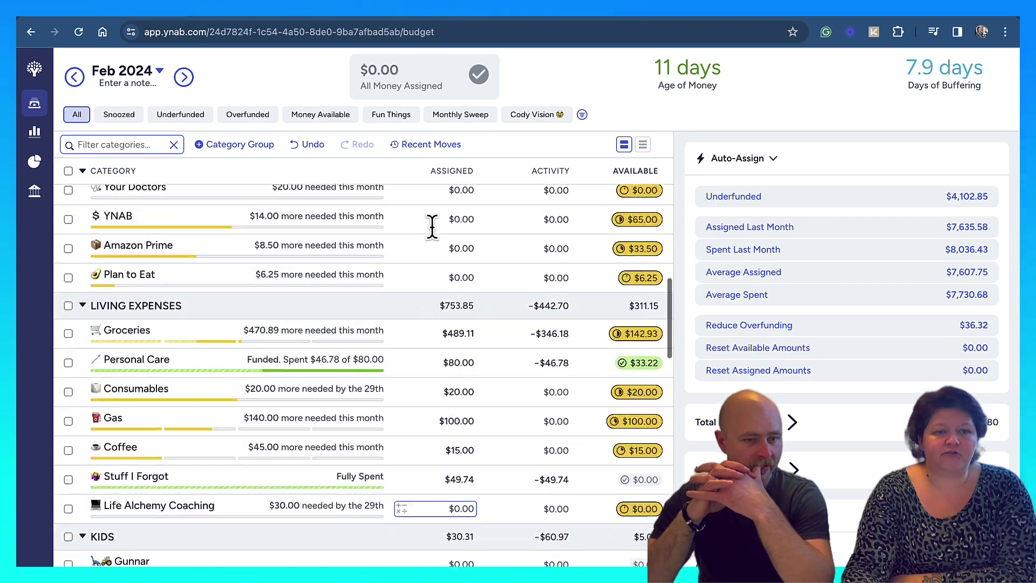
{"action": "scroll", "coordinate": [458, 345], "scroll_direction": "up", "scroll_amount": 2}
{"action": "left_click", "coordinate": [446, 389]}
{"action": "key", "text": "Escape"}
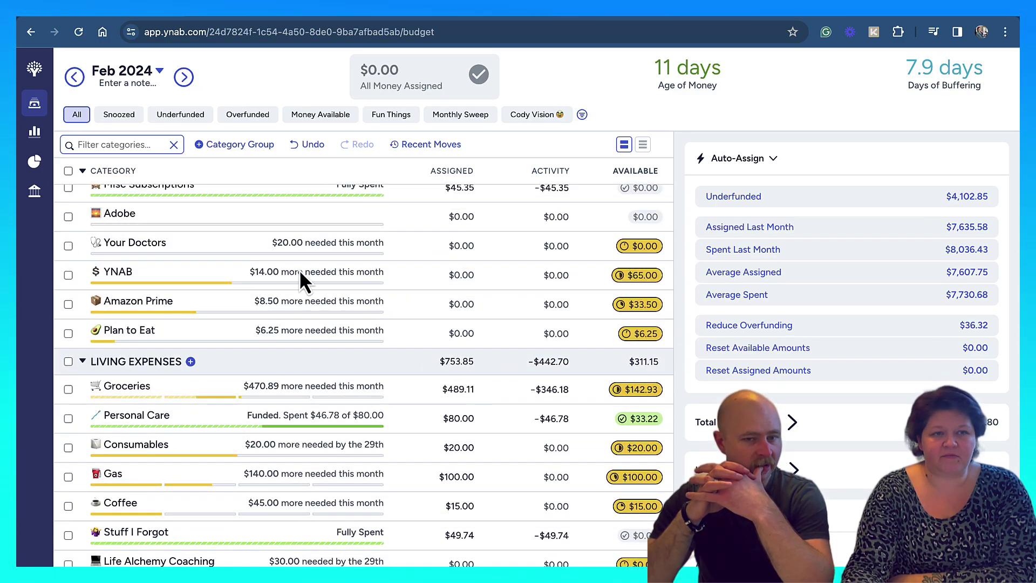
- Compare the underfunded totals for February and March 2024 with all categories except Credit Card Payments selected, and clear the selection
{"action": "left_click", "coordinate": [183, 77]}
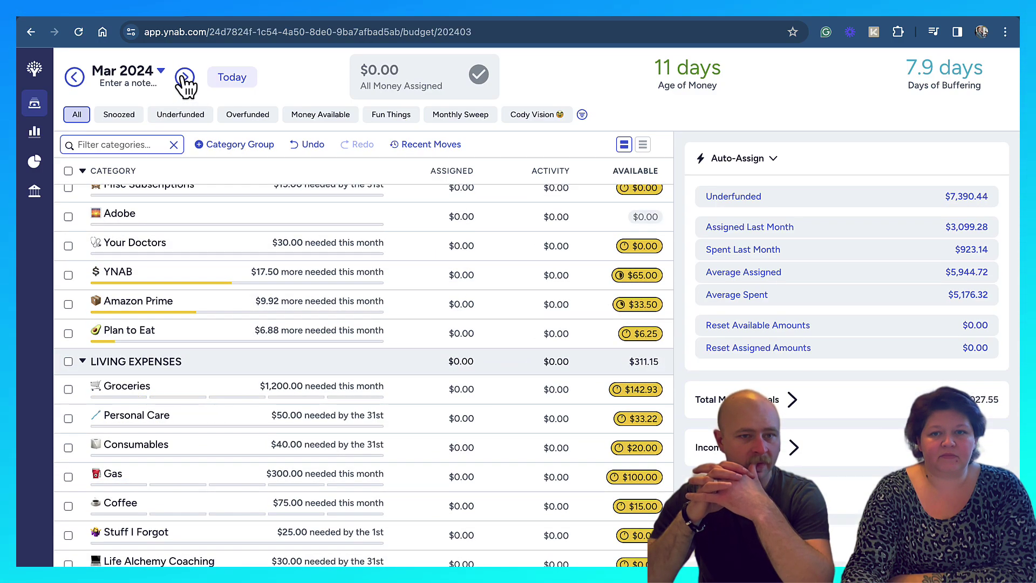
{"action": "left_click", "coordinate": [68, 170]}
{"action": "scroll", "coordinate": [211, 292], "scroll_direction": "down", "scroll_amount": 7}
{"action": "scroll", "coordinate": [211, 292], "scroll_direction": "down", "scroll_amount": 15}
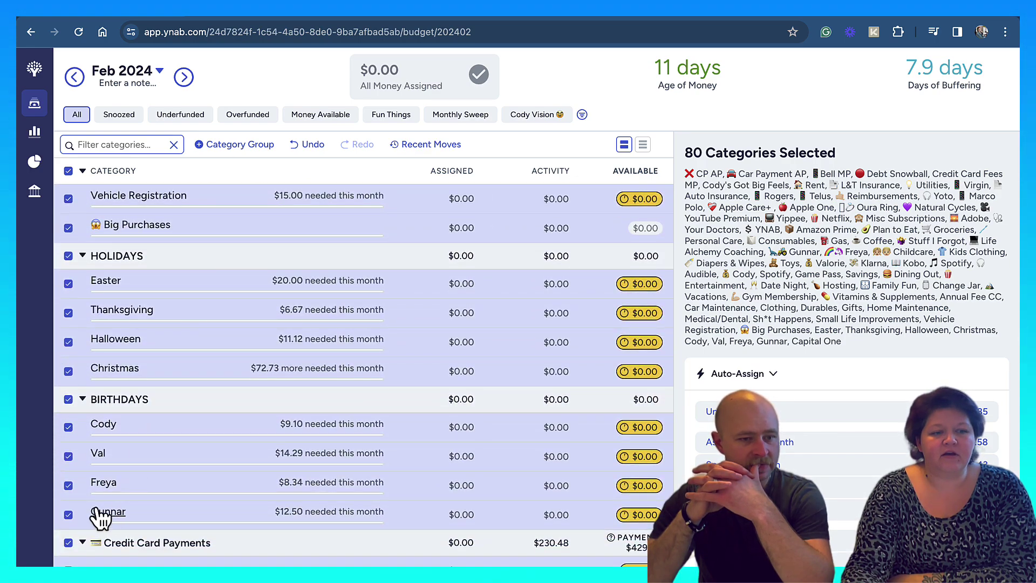
{"action": "left_click", "coordinate": [68, 543]}
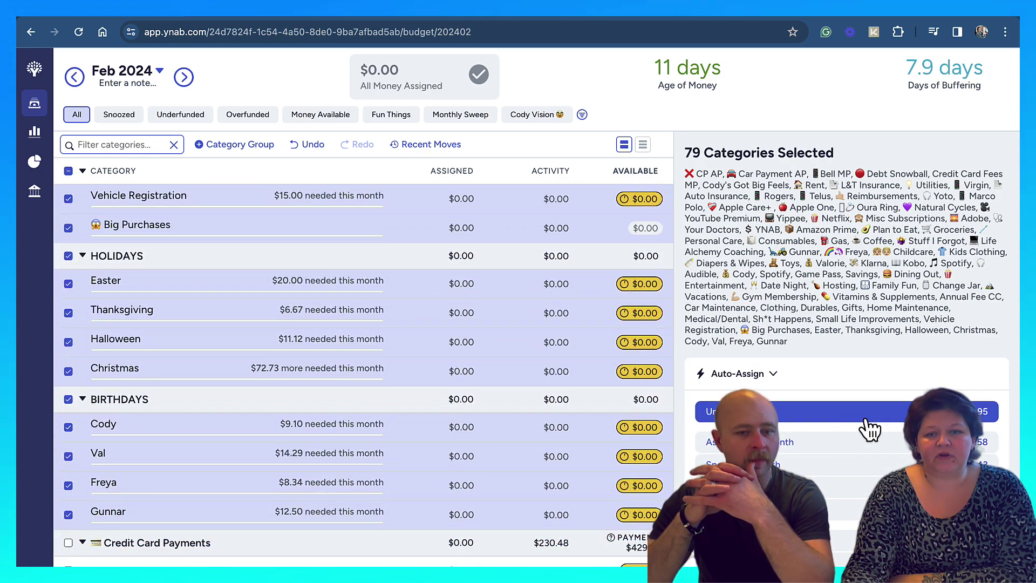
{"action": "left_click", "coordinate": [183, 77]}
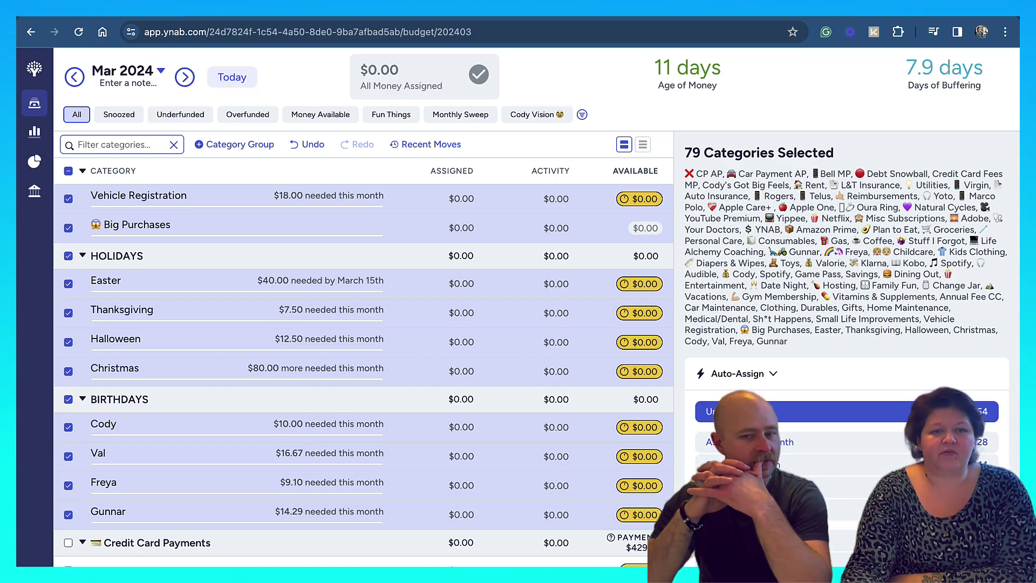
{"action": "left_click", "coordinate": [75, 76]}
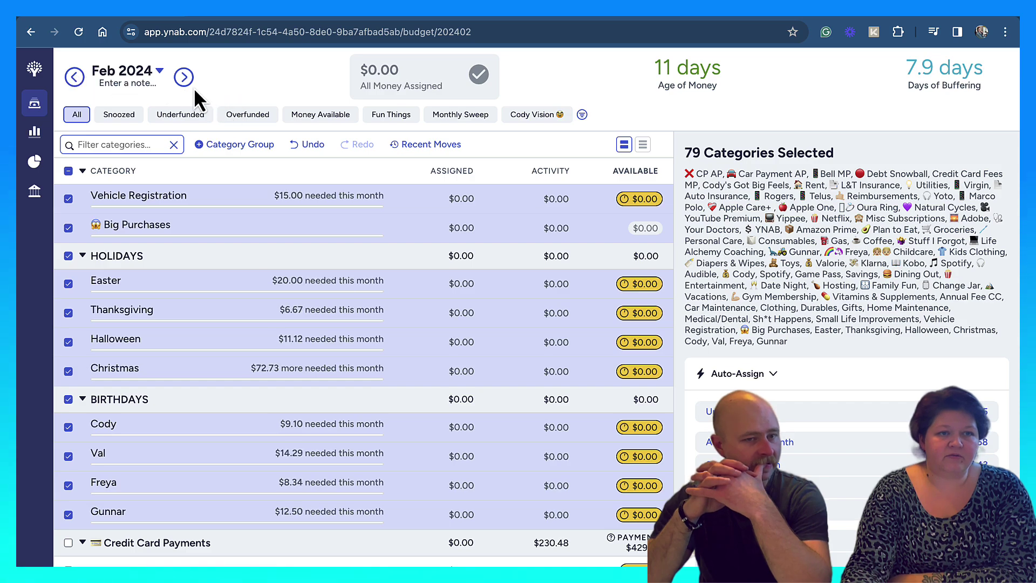
{"action": "left_click", "coordinate": [68, 172]}
{"action": "scroll", "coordinate": [281, 351], "scroll_direction": "up", "scroll_amount": 15}
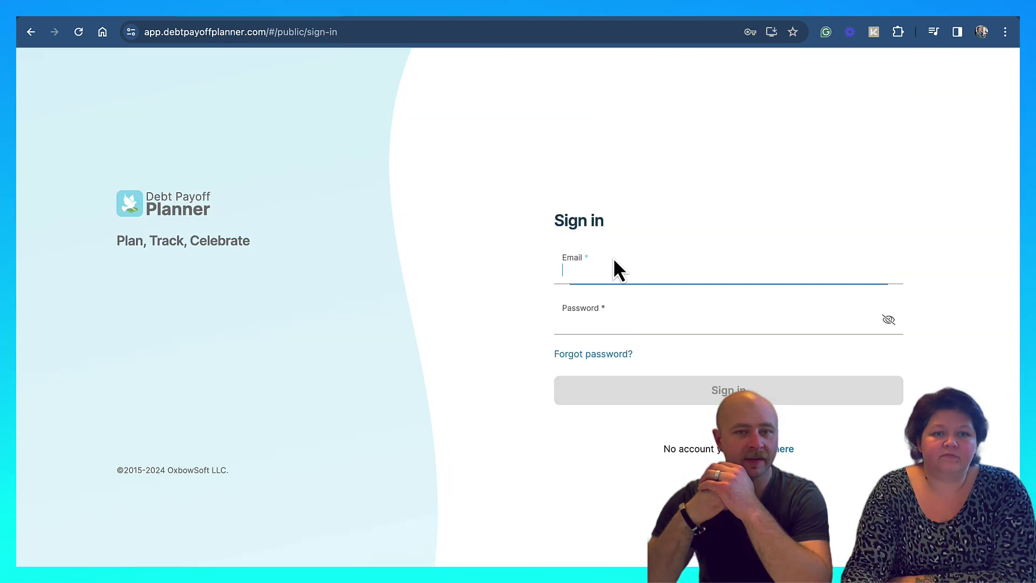
- Switch to Debt Payoff Planner and sign in with the saved account e-mail and password
{"action": "left_click", "coordinate": [604, 270]}
{"action": "left_click", "coordinate": [636, 295]}
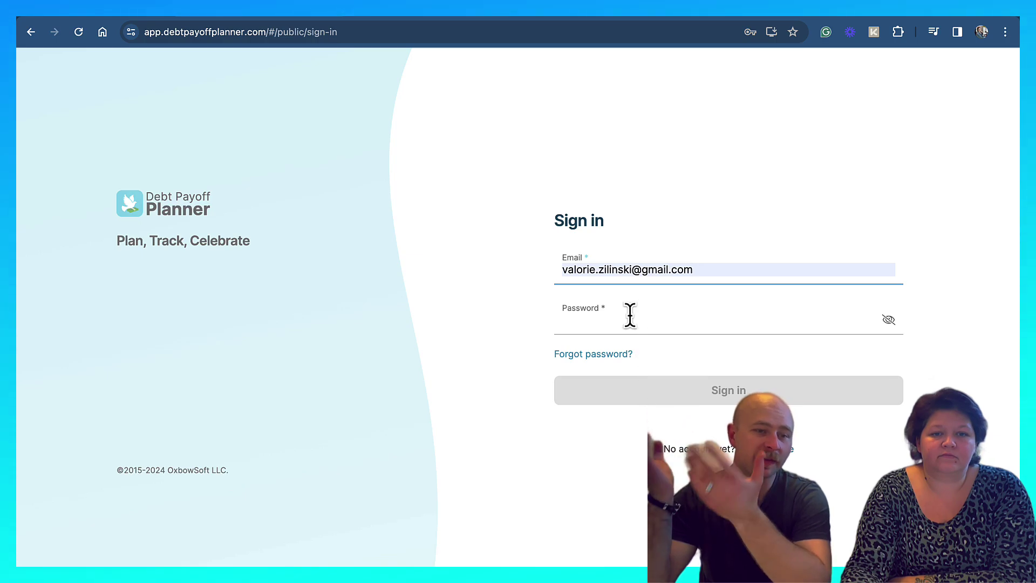
{"action": "left_click", "coordinate": [627, 315]}
{"action": "left_click", "coordinate": [678, 361]}
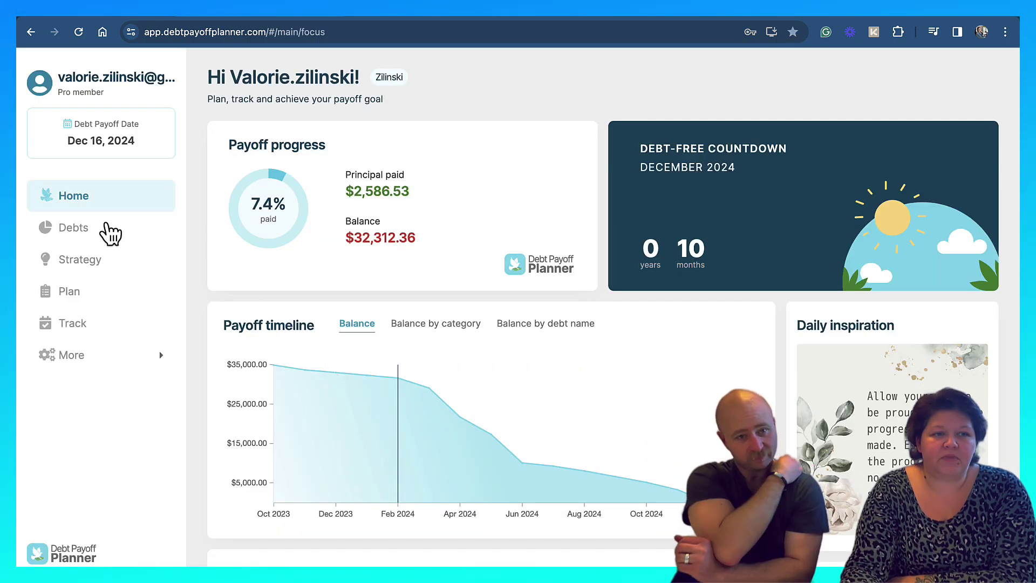
- Open the list of upcoming one-time fundings in the payoff strategy
{"action": "left_click", "coordinate": [87, 231]}
{"action": "left_click", "coordinate": [85, 262]}
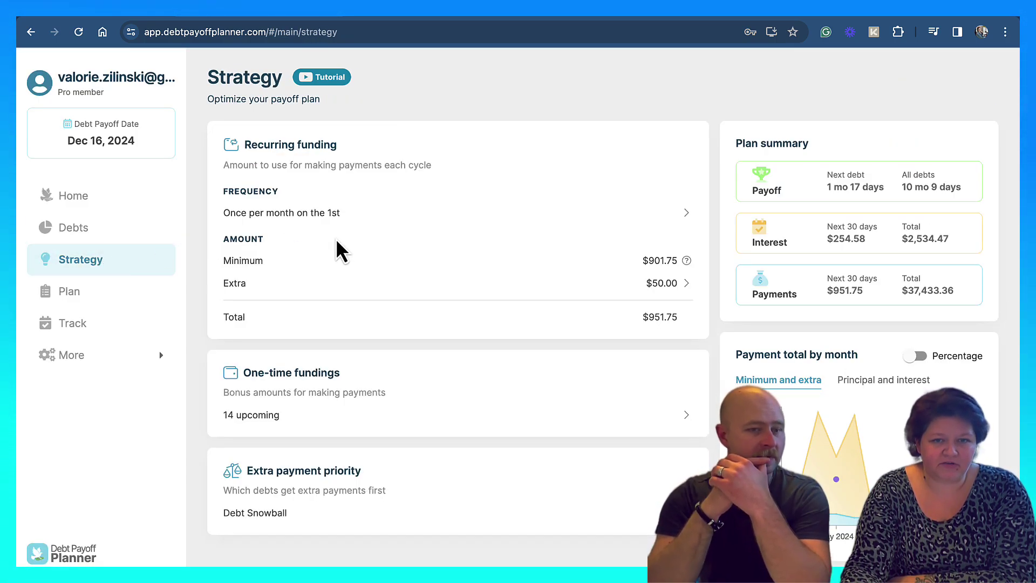
{"action": "left_click", "coordinate": [250, 427]}
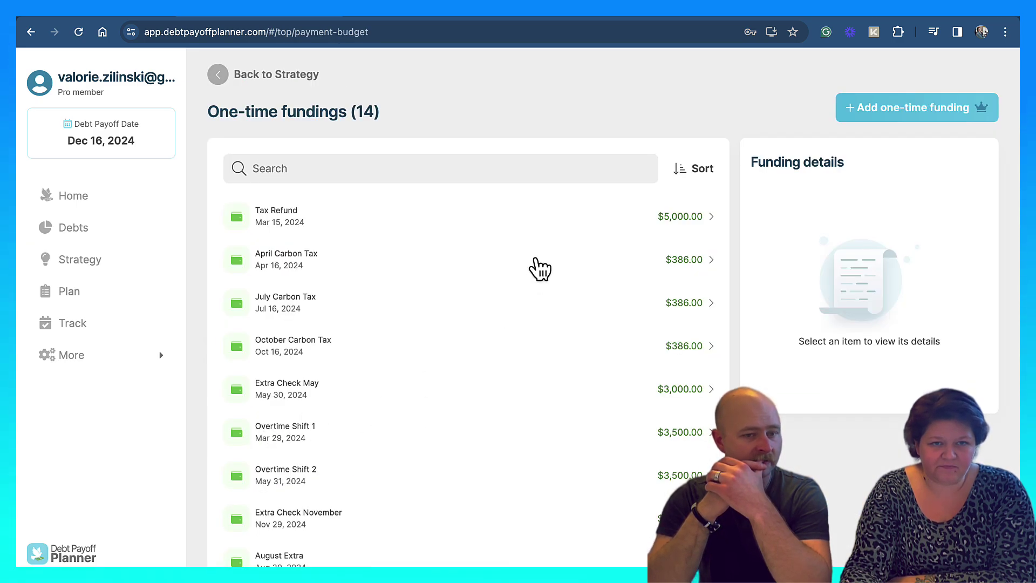
- Set the amount of the Tax Refund one-time funding to $2,800 and save it
{"action": "left_click", "coordinate": [636, 229]}
{"action": "double_click", "coordinate": [784, 259]}
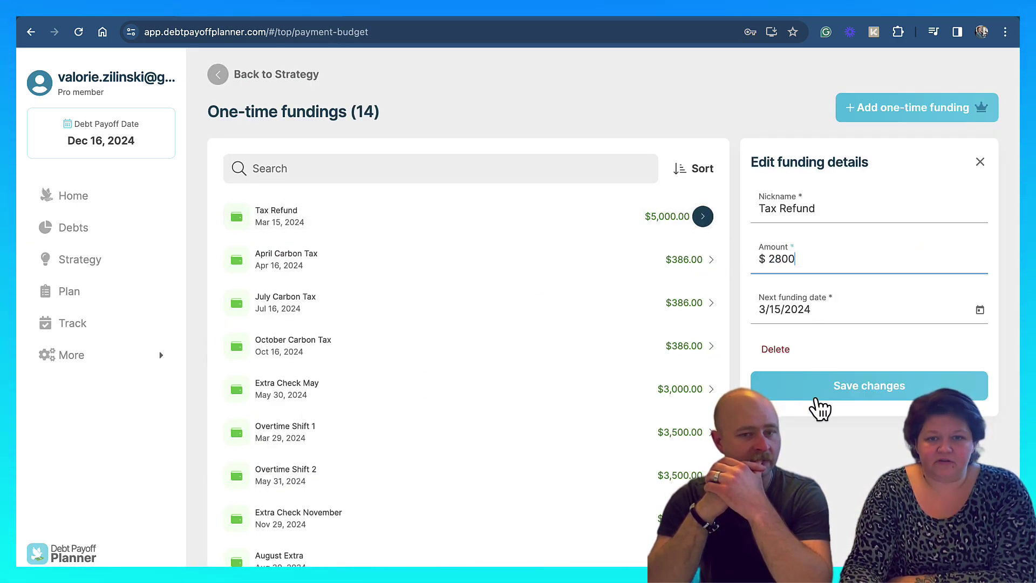
{"action": "left_click", "coordinate": [816, 400]}
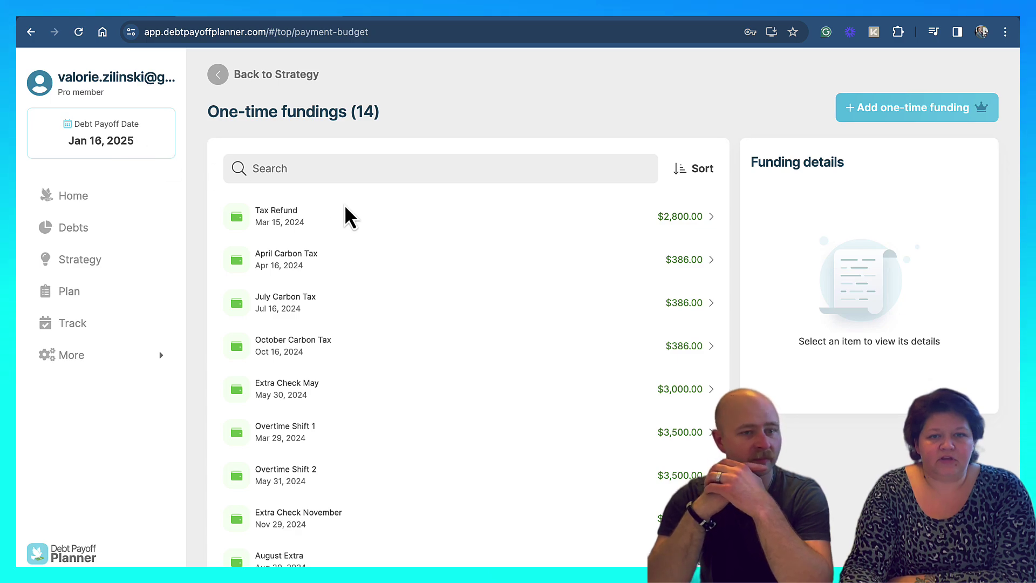
- Change the Tax Refund funding amount to $2,200 and save it
{"action": "left_click", "coordinate": [348, 216]}
{"action": "double_click", "coordinate": [776, 258]}
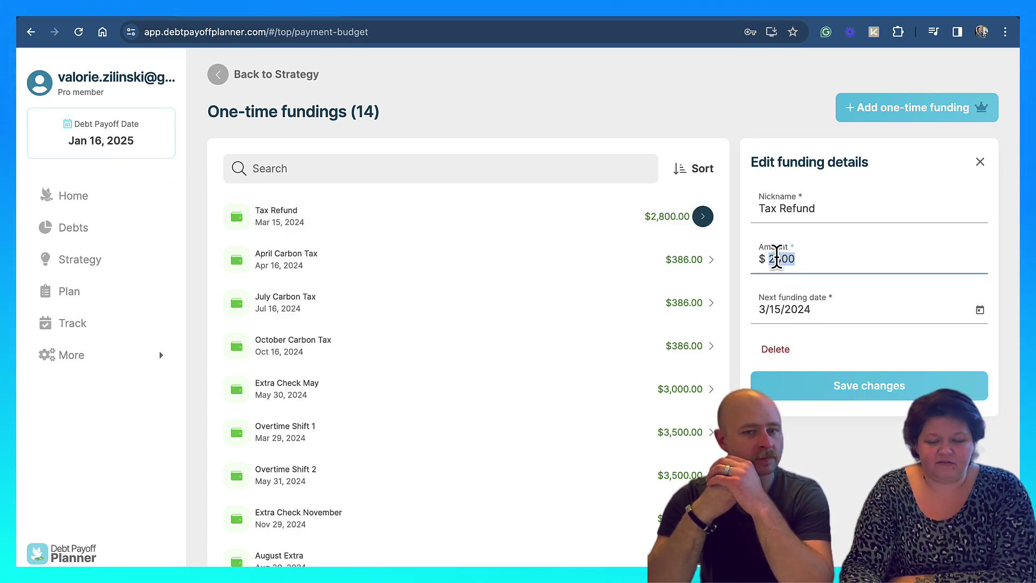
{"action": "type", "text": "2200"}
{"action": "key", "text": "Return"}
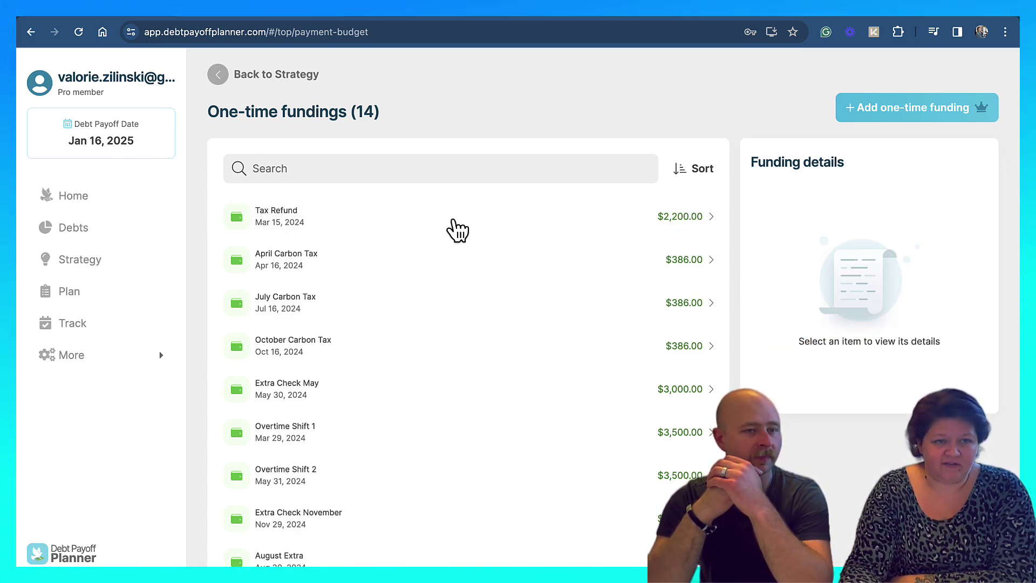
- Set the Tax Refund funding amount to $5,000 and save it
{"action": "left_click", "coordinate": [464, 221]}
{"action": "left_click", "coordinate": [785, 258]}
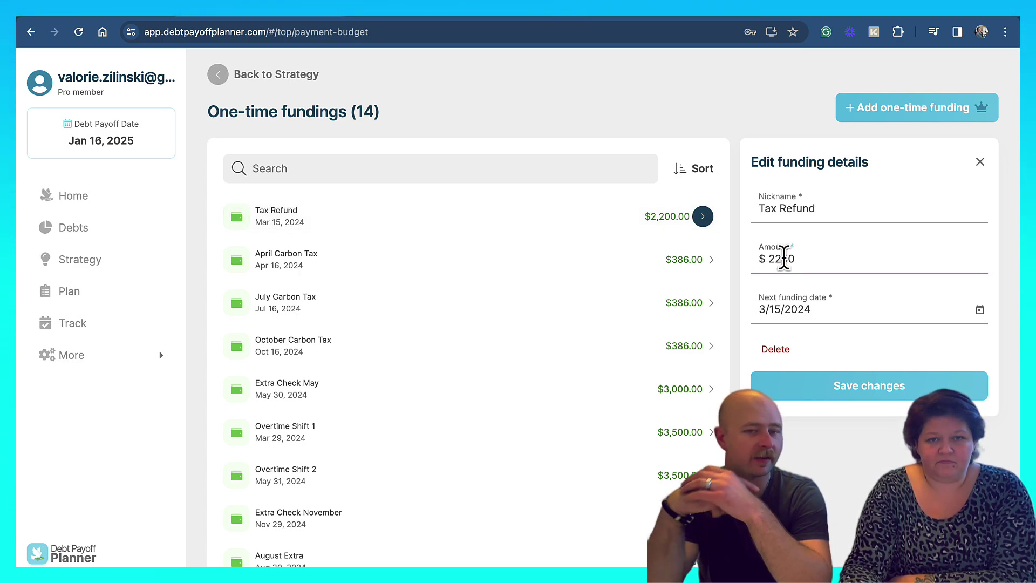
{"action": "type", "text": "500"}
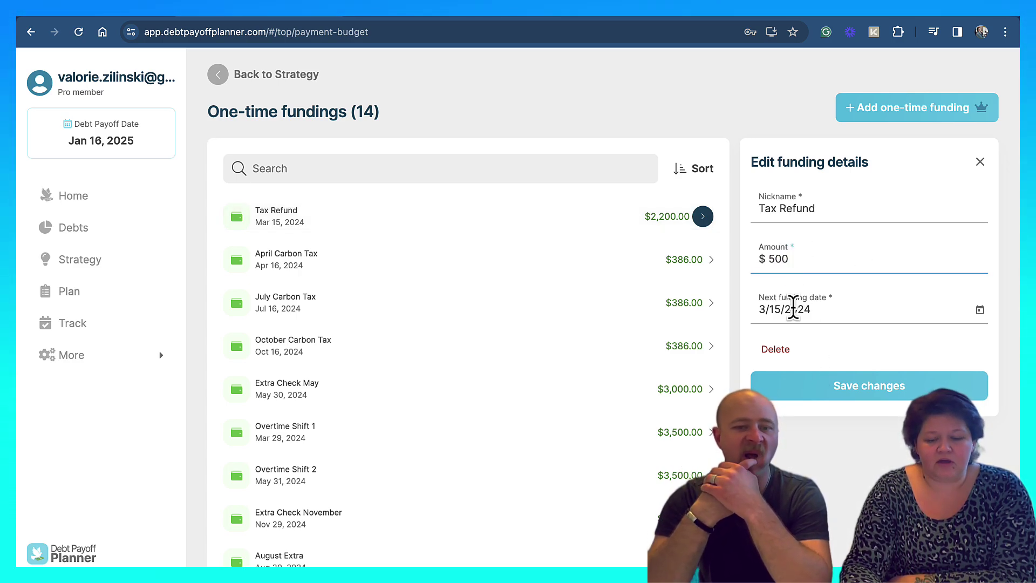
{"action": "type", "text": "0"}
{"action": "left_click", "coordinate": [799, 400]}
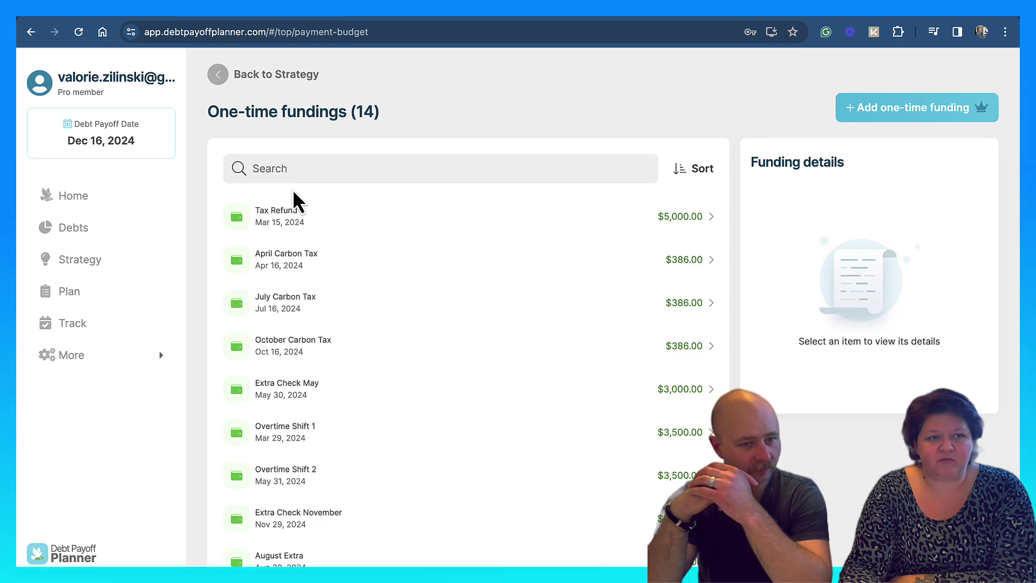
- Set the Tax Refund one-time funding dated Mar 15, 2024 to $2,200 and save the change
{"action": "left_click", "coordinate": [354, 218]}
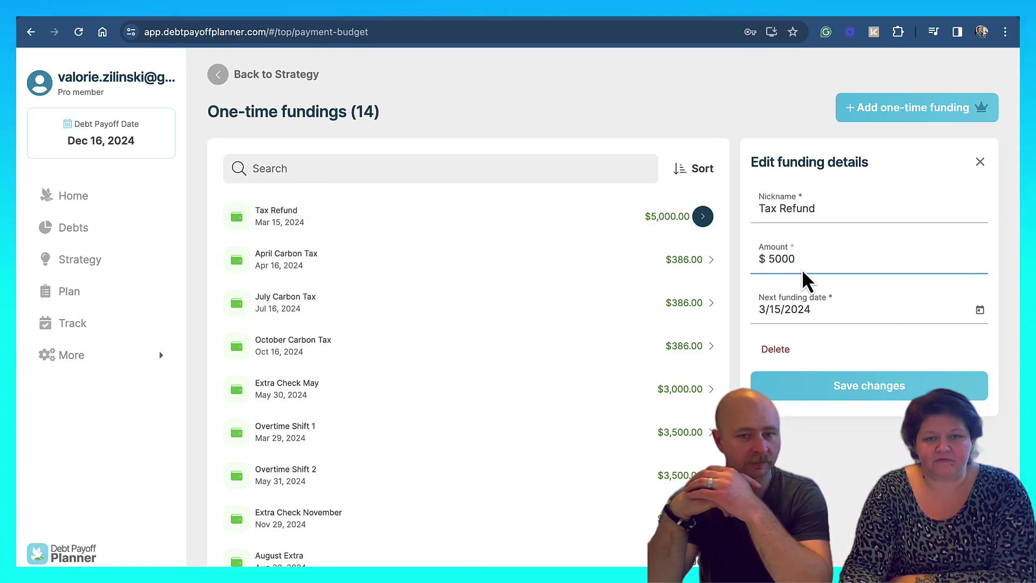
{"action": "double_click", "coordinate": [782, 259]}
{"action": "type", "text": "2200"}
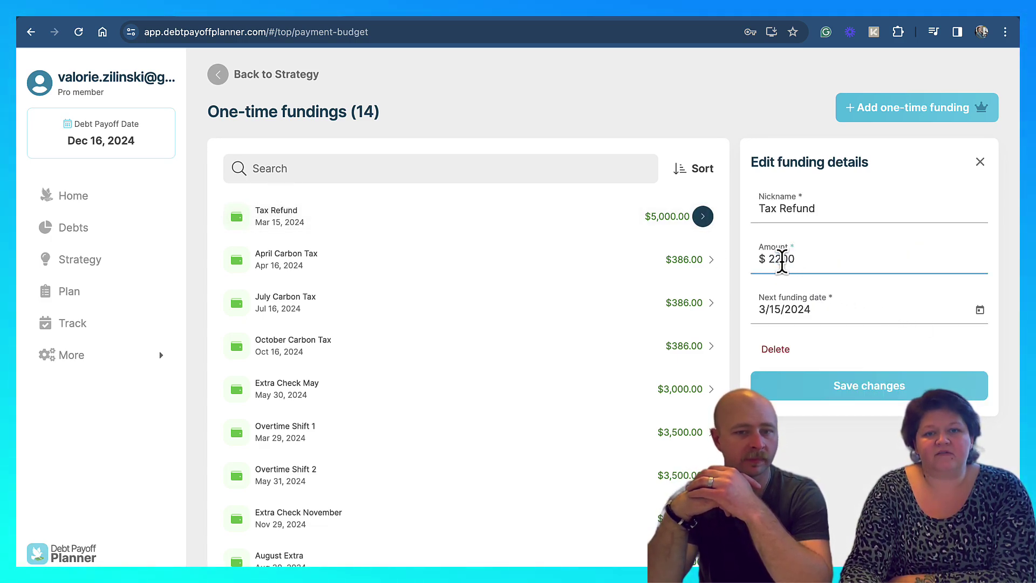
{"action": "left_click", "coordinate": [893, 394]}
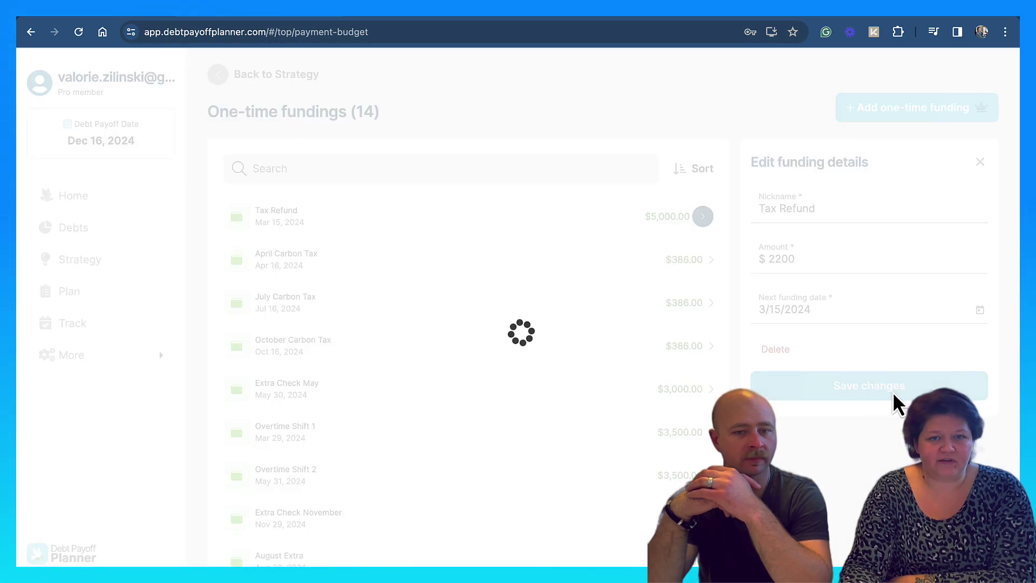
- Open the Tax Return Plan spreadsheet from Google Sheets in a new browser tab and look over its Estimated Return scenarios
{"action": "key", "text": "ctrl+t"}
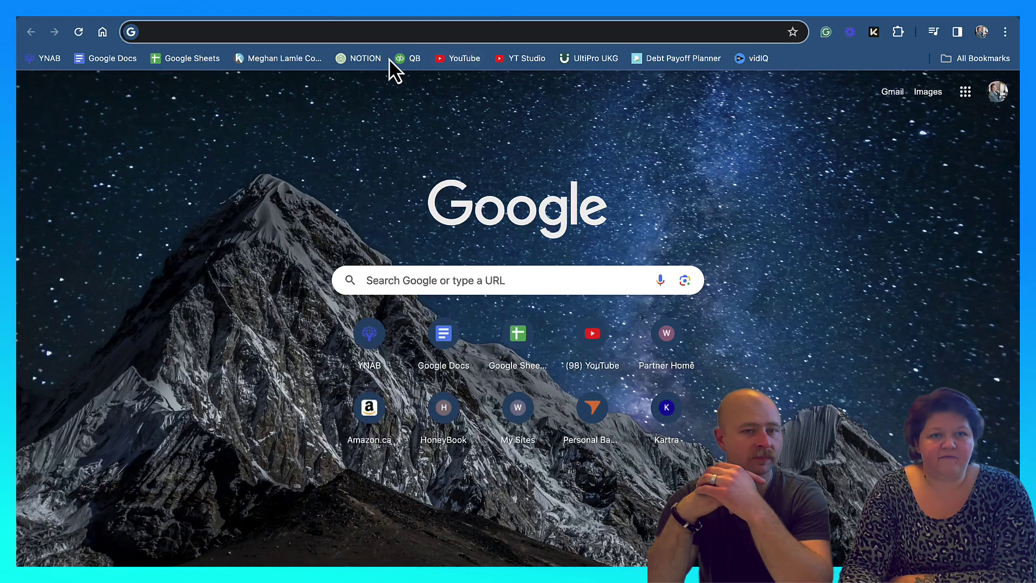
{"action": "left_click", "coordinate": [185, 59]}
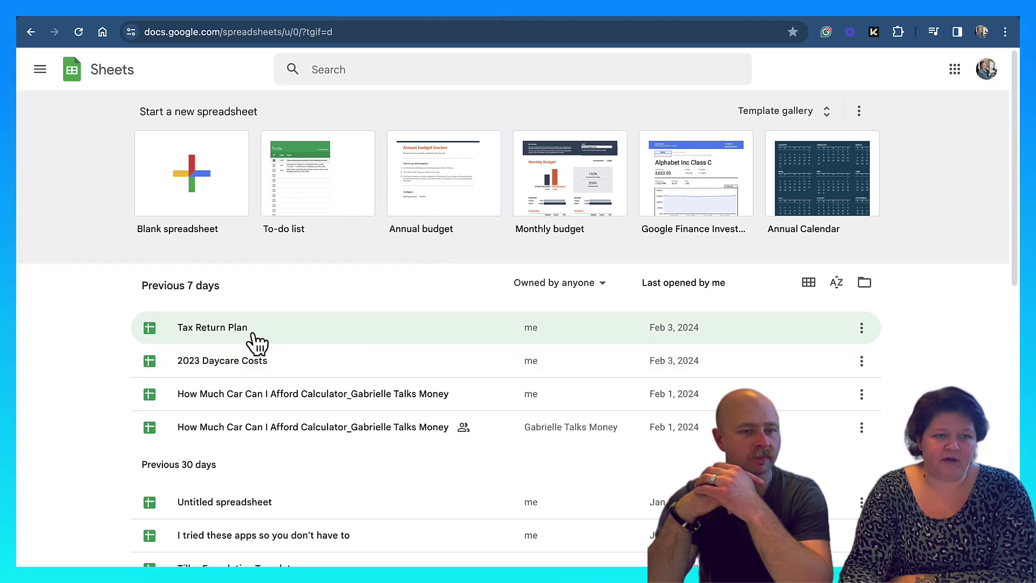
{"action": "left_click", "coordinate": [254, 340]}
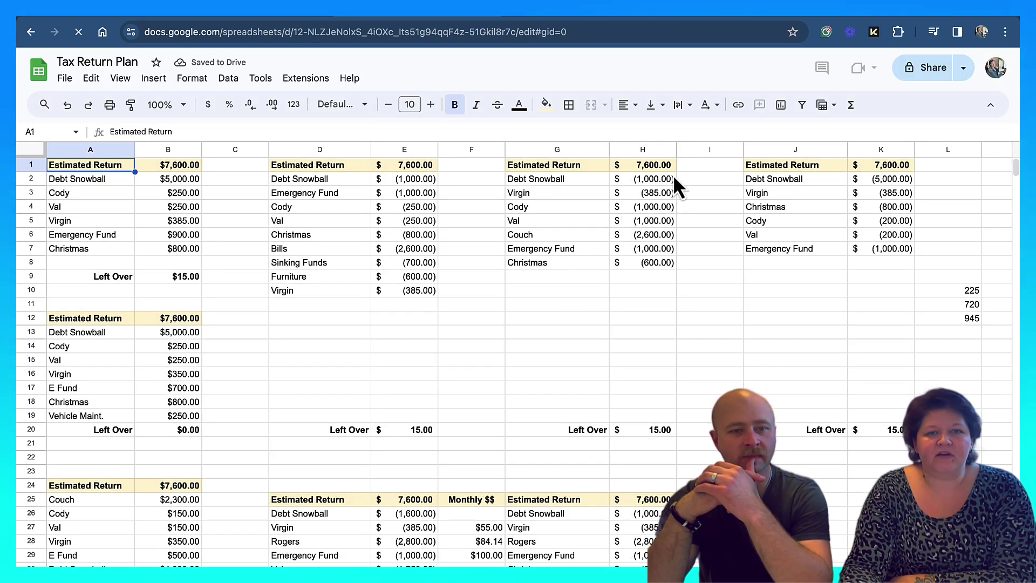
{"action": "left_click", "coordinate": [650, 167]}
{"action": "left_click", "coordinate": [419, 166]}
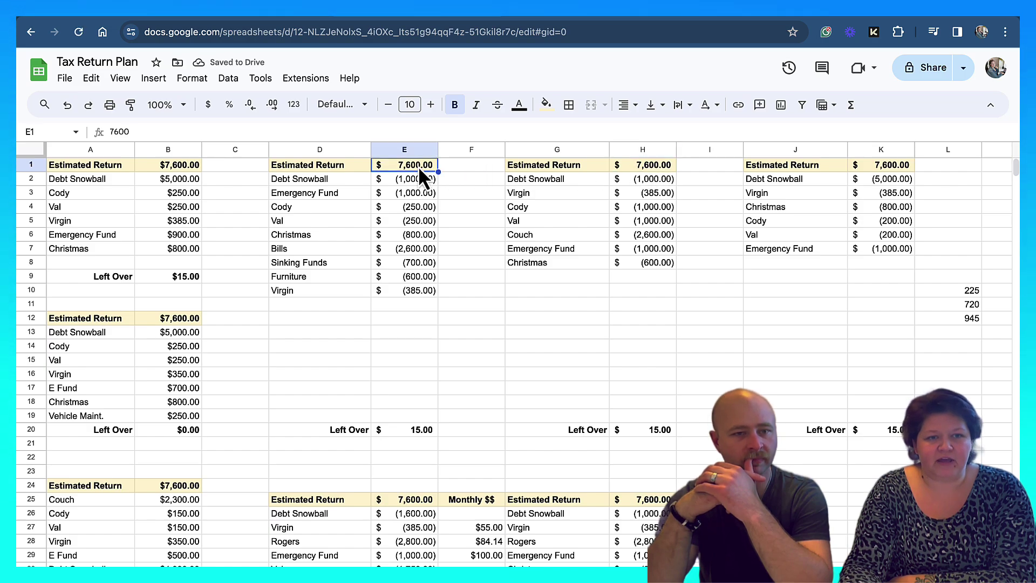
{"action": "left_click", "coordinate": [196, 167]}
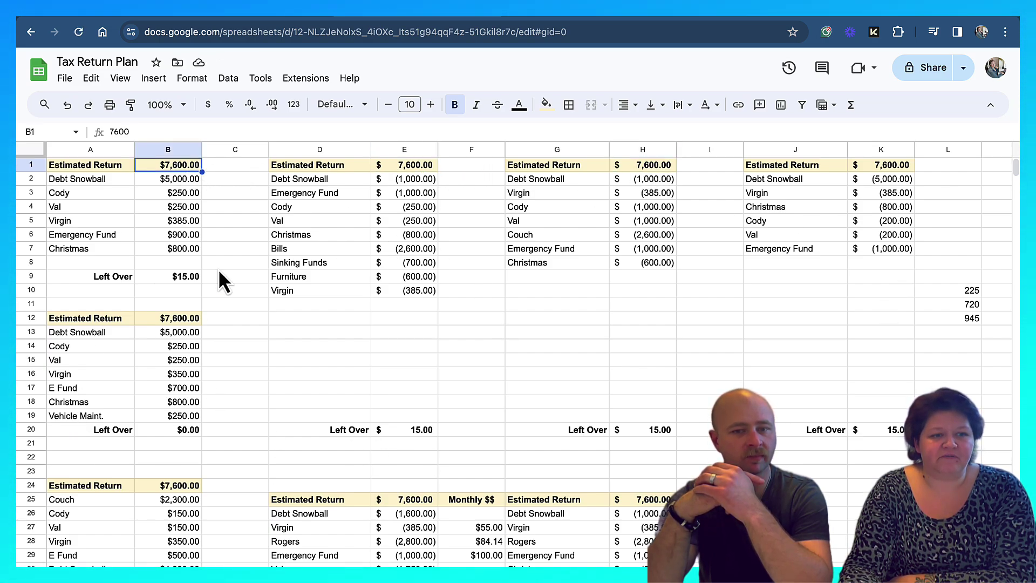
{"action": "scroll", "coordinate": [711, 341], "scroll_direction": "down", "scroll_amount": 4}
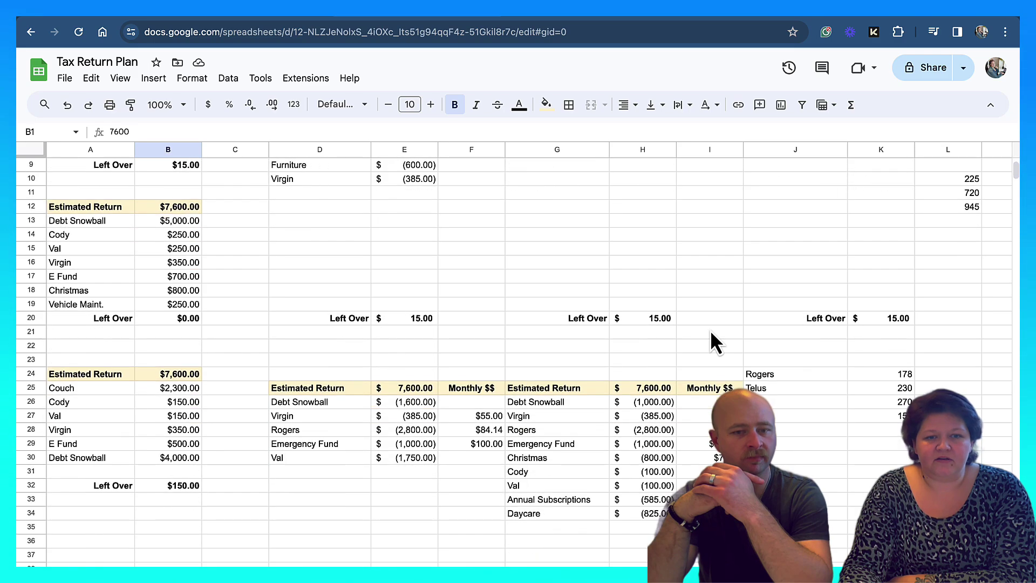
- Set the Debt Snowball amount to -2200 in the $7,600 Estimated Return scenario in columns G and H
{"action": "left_click", "coordinate": [536, 416]}
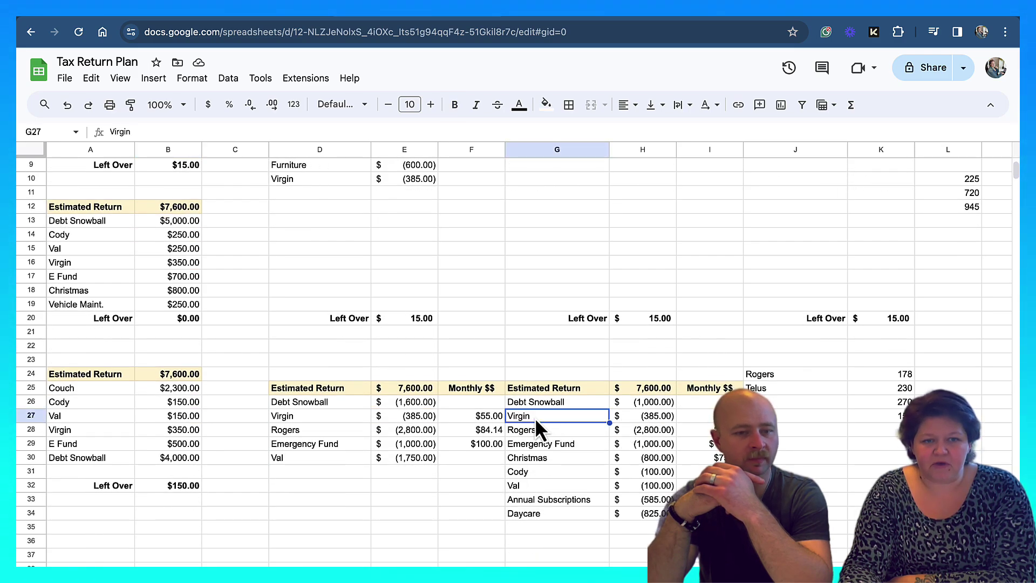
{"action": "left_click", "coordinate": [533, 430]}
{"action": "left_click", "coordinate": [537, 419]}
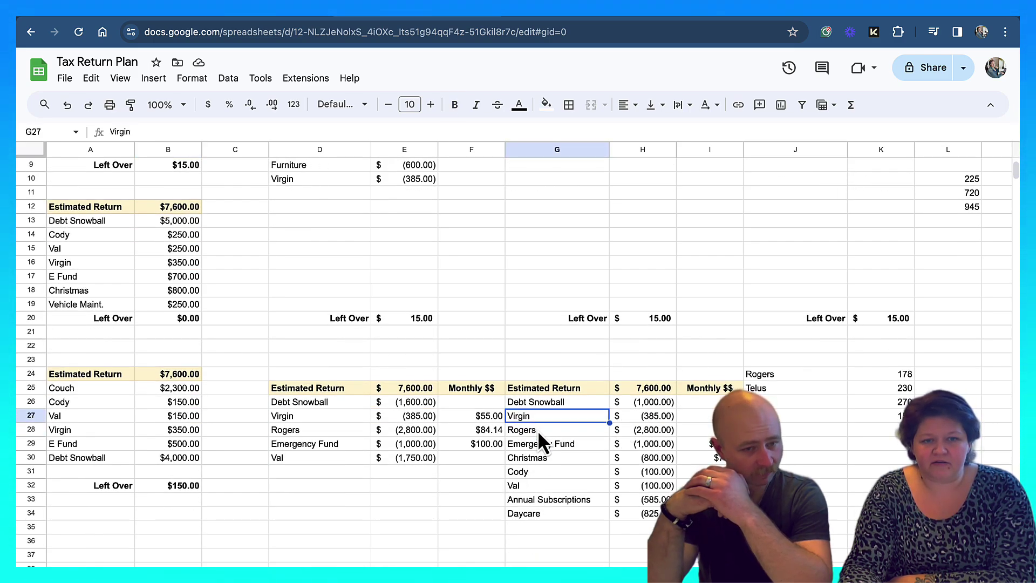
{"action": "left_click", "coordinate": [665, 405]}
{"action": "type", "text": "2200"}
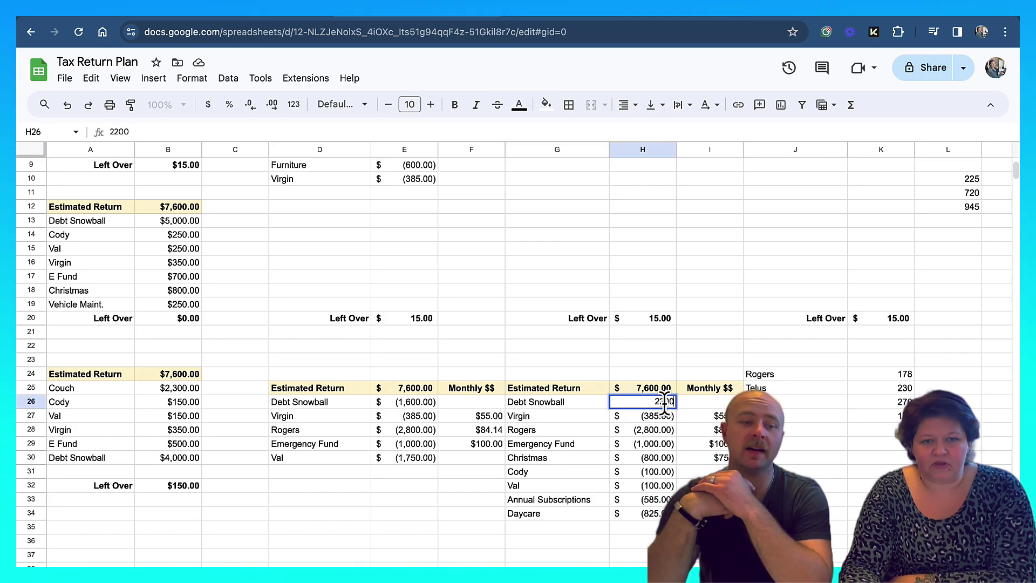
{"action": "left_click", "coordinate": [656, 434]}
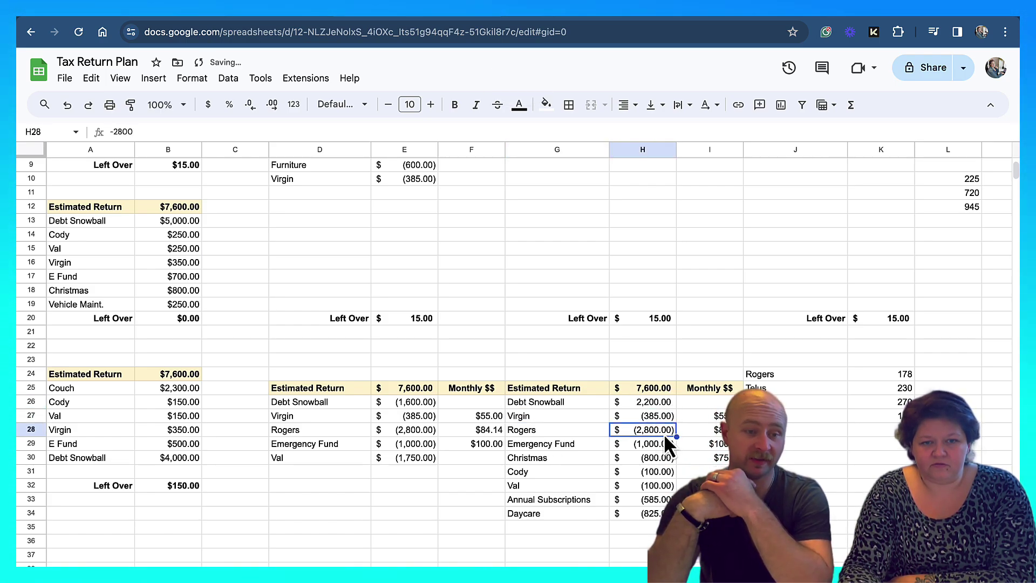
{"action": "scroll", "coordinate": [655, 455], "scroll_direction": "down", "scroll_amount": 3}
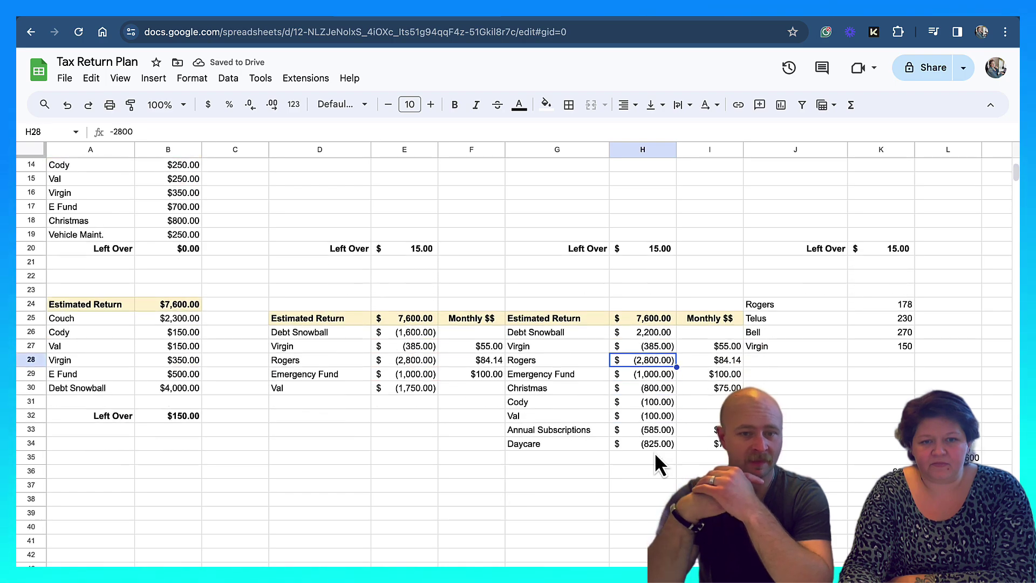
{"action": "left_click", "coordinate": [658, 291]}
{"action": "type", "text": "-2200"}
{"action": "key", "text": "Return"}
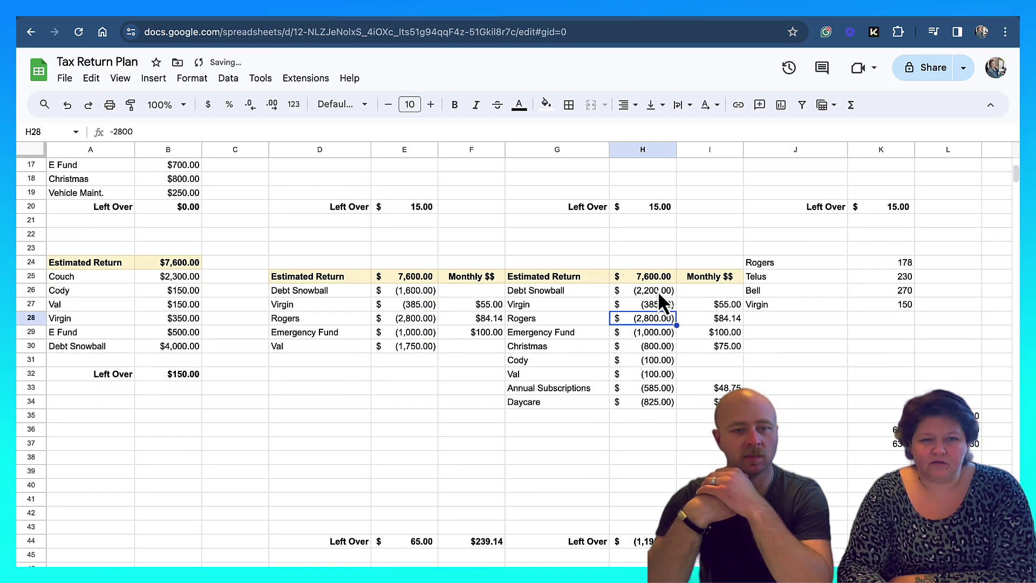
- Set the Rogers amount to 0 in the same Estimated Return scenario
{"action": "key", "text": "Down"}
{"action": "key", "text": "Down"}
{"action": "key", "text": "Down"}
{"action": "key", "text": "Down"}
{"action": "key", "text": "Down"}
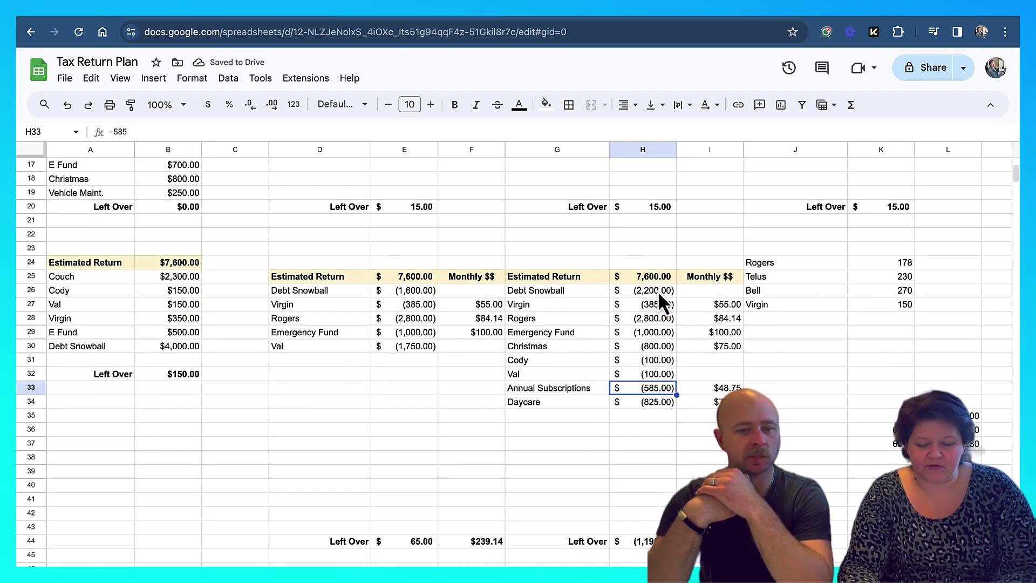
{"action": "key", "text": "Up"}
{"action": "key", "text": "Up"}
{"action": "key", "text": "Up"}
{"action": "key", "text": "Up"}
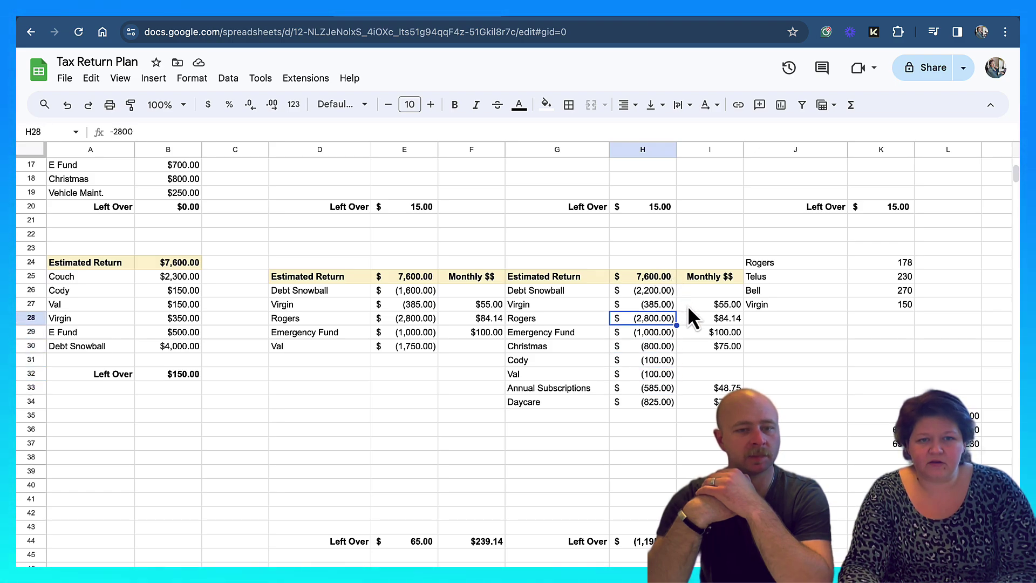
{"action": "type", "text": "0"}
{"action": "key", "text": "Tab"}
{"action": "key", "text": "Left"}
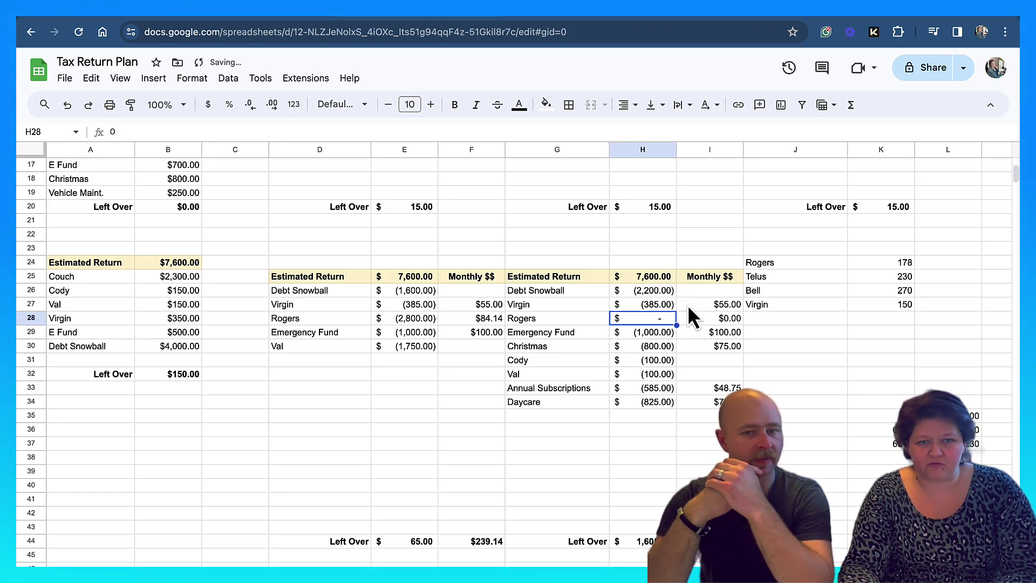
- Review the scenario's lump-sum and monthly amounts for Emergency Fund, Christmas, Virgin, Annual Subscriptions and Daycare
{"action": "key", "text": "Down"}
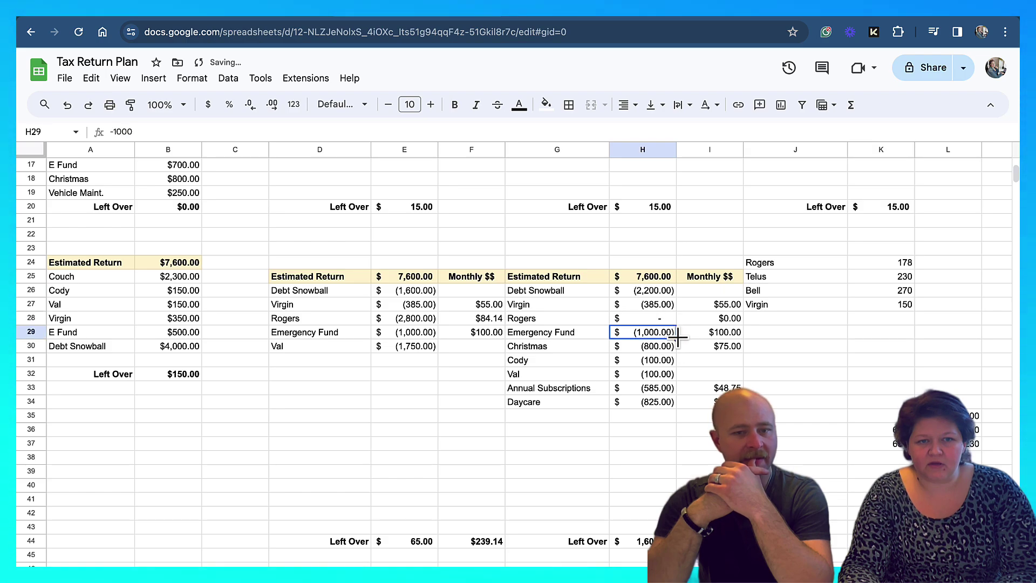
{"action": "key", "text": "Down"}
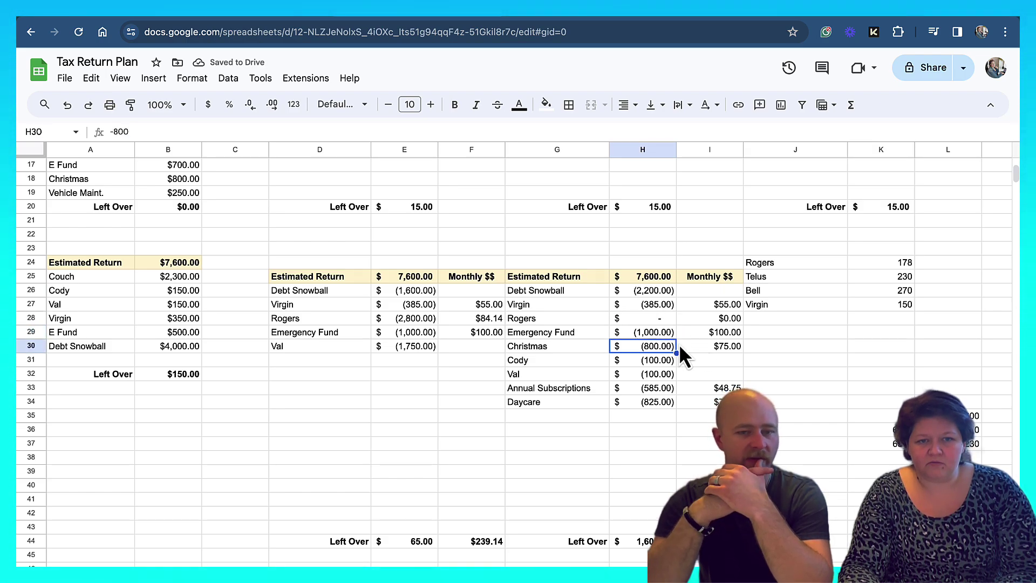
{"action": "left_click", "coordinate": [731, 346]}
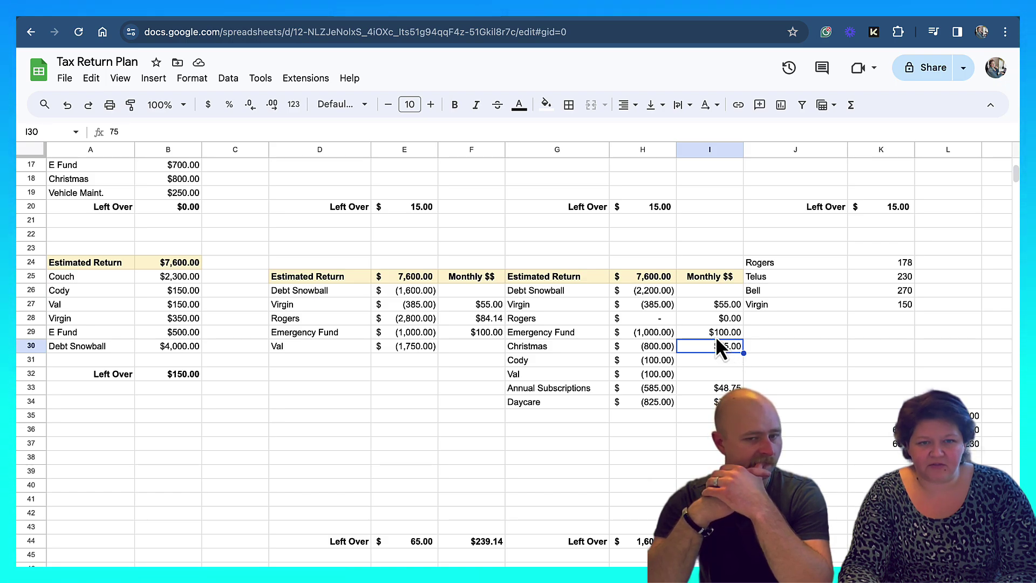
{"action": "left_click", "coordinate": [723, 330]}
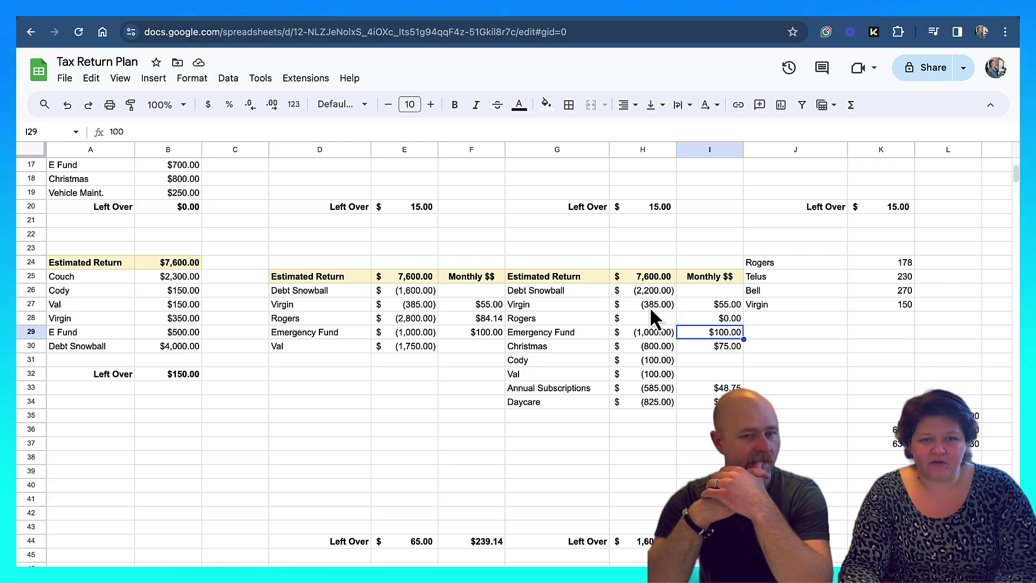
{"action": "left_click", "coordinate": [718, 305]}
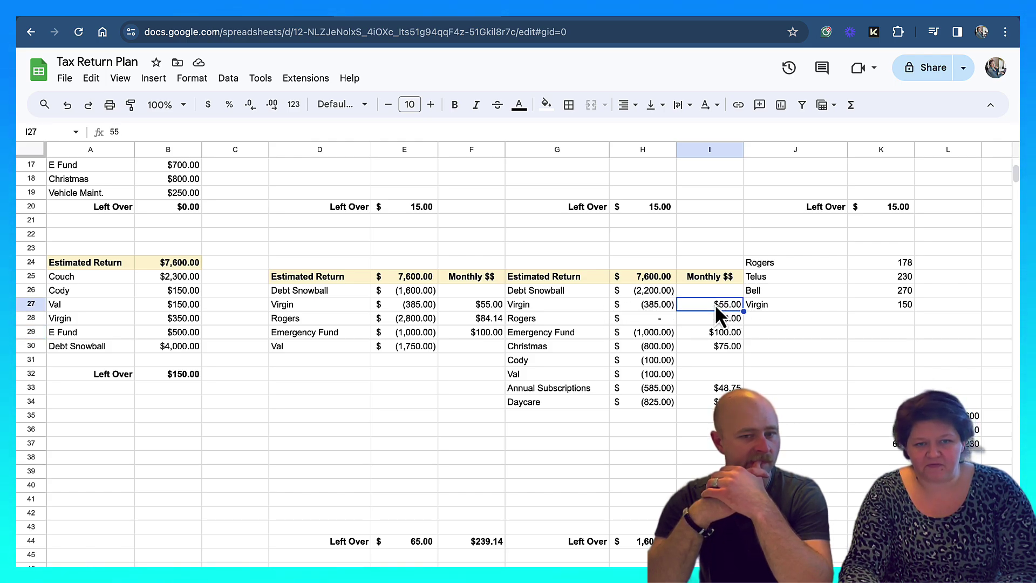
{"action": "left_click", "coordinate": [660, 389]}
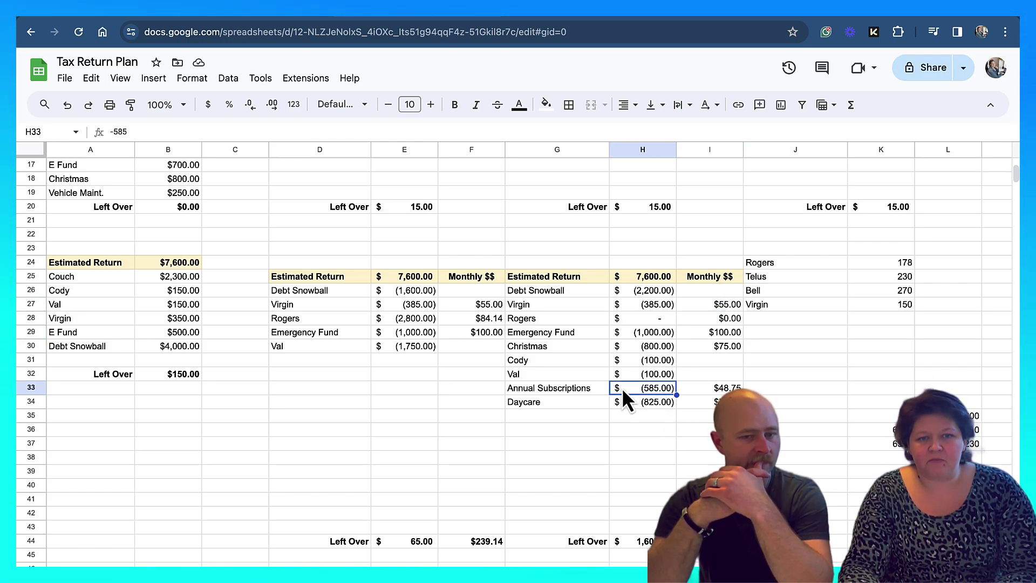
{"action": "left_click", "coordinate": [707, 388]}
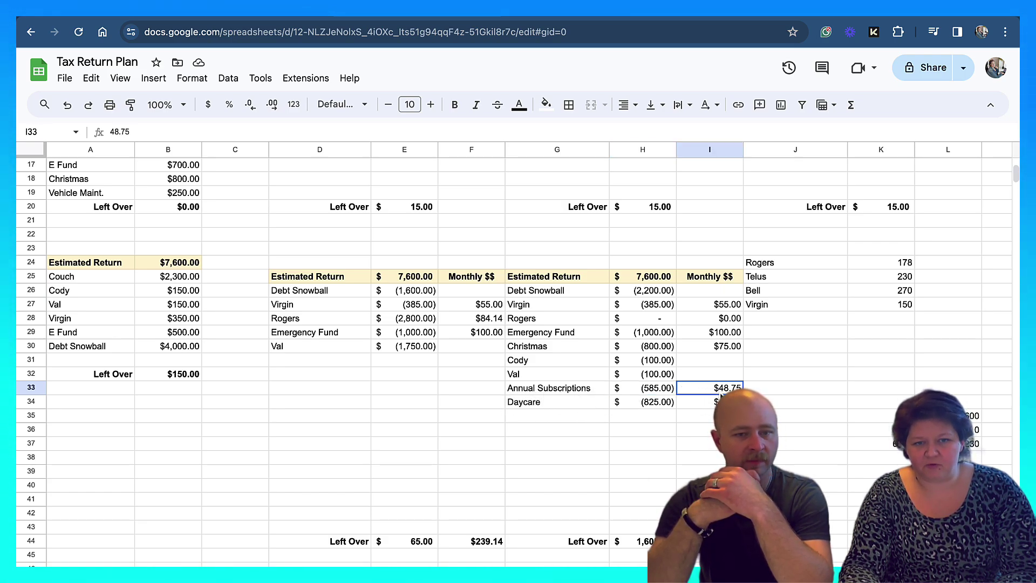
{"action": "left_click", "coordinate": [646, 404]}
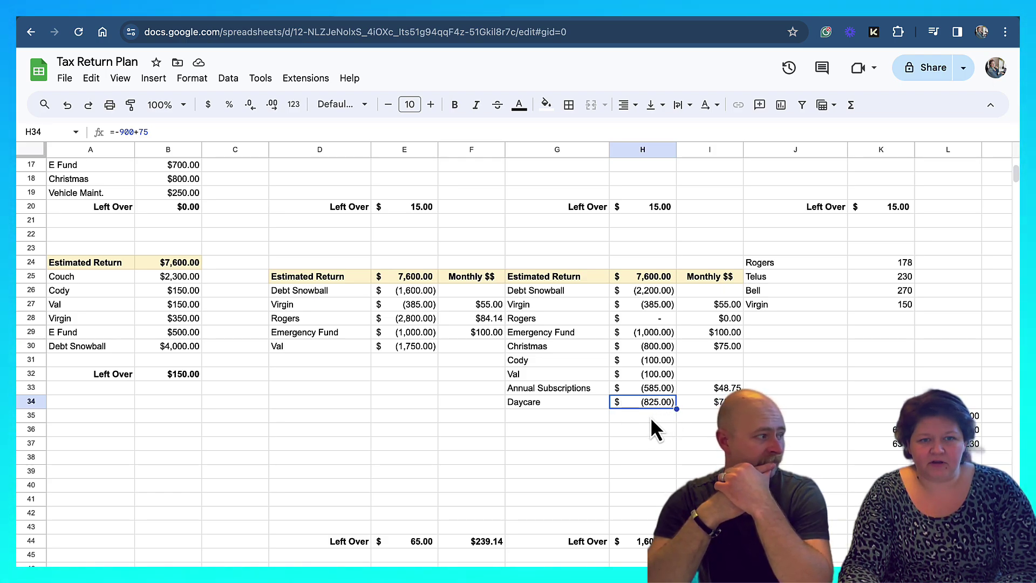
- Try the formula =75*12 in the empty cell below the Daycare amount and discard it
{"action": "left_click", "coordinate": [652, 418]}
{"action": "type", "text": "="}
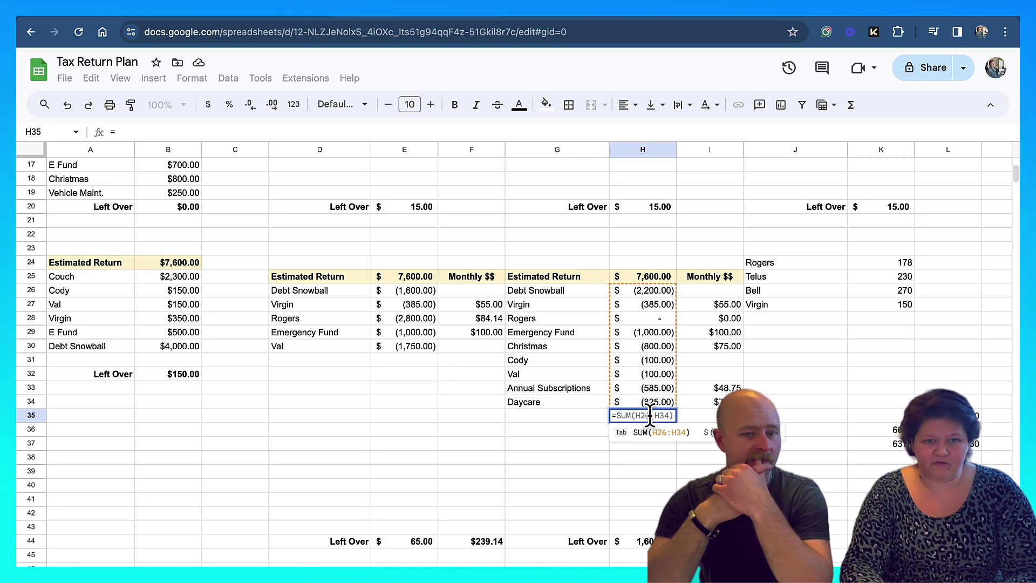
{"action": "type", "text": "75*12"}
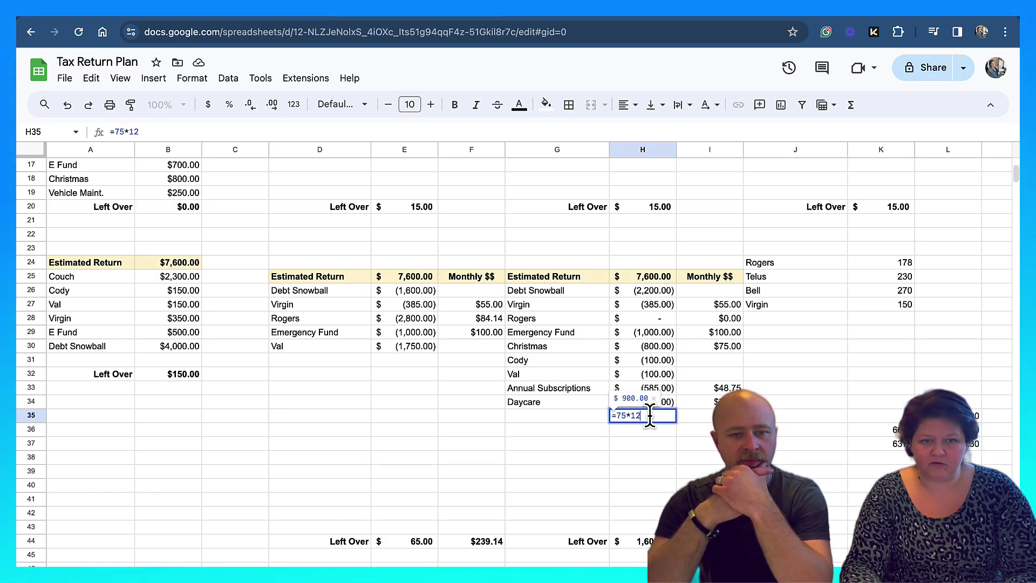
{"action": "key", "text": "Escape"}
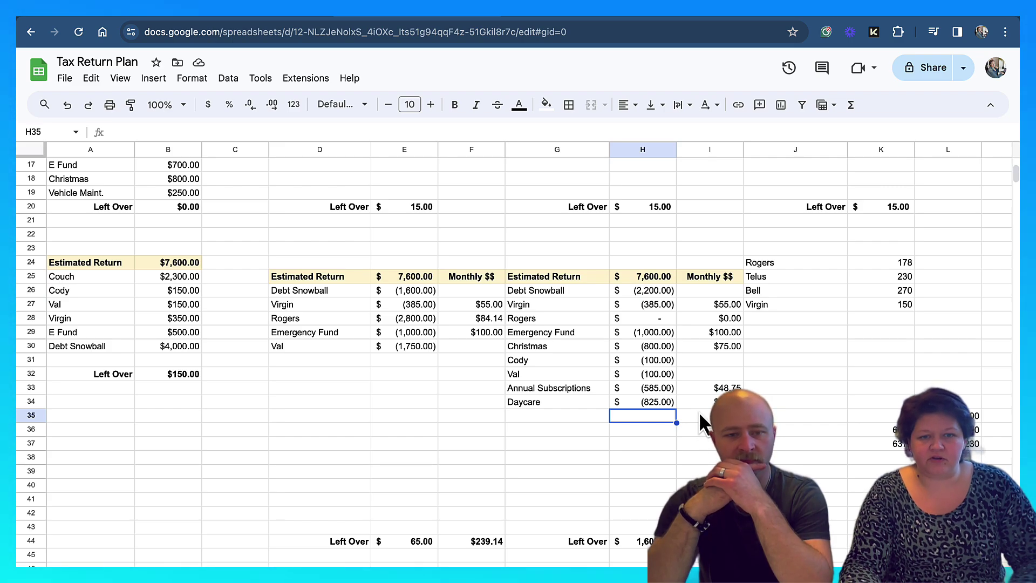
- Change the formula in L35 to =2950+2950+660 and check the related formulas in K36 and L36
{"action": "left_click", "coordinate": [705, 416]}
{"action": "left_click", "coordinate": [713, 403]}
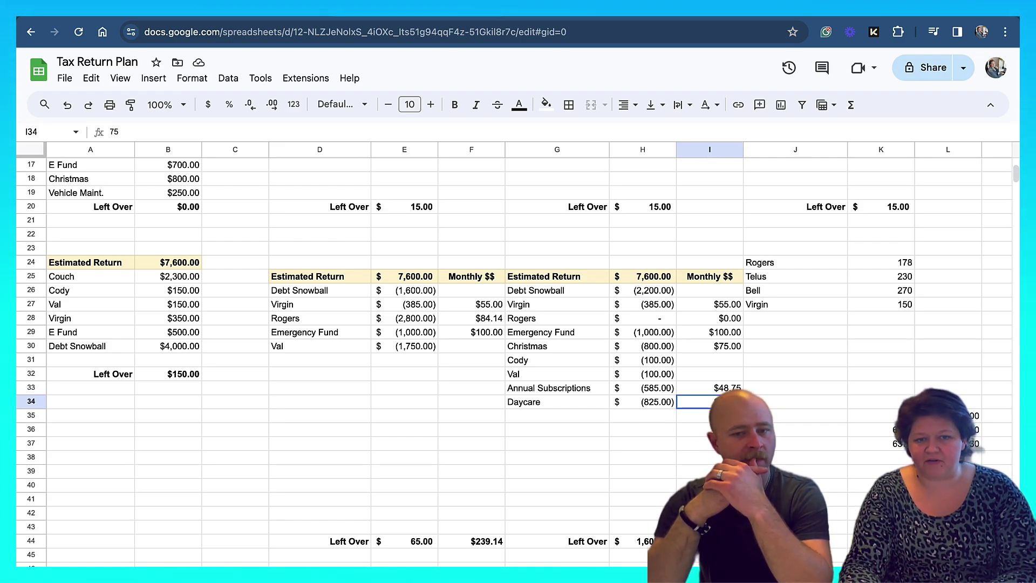
{"action": "left_click", "coordinate": [709, 416]}
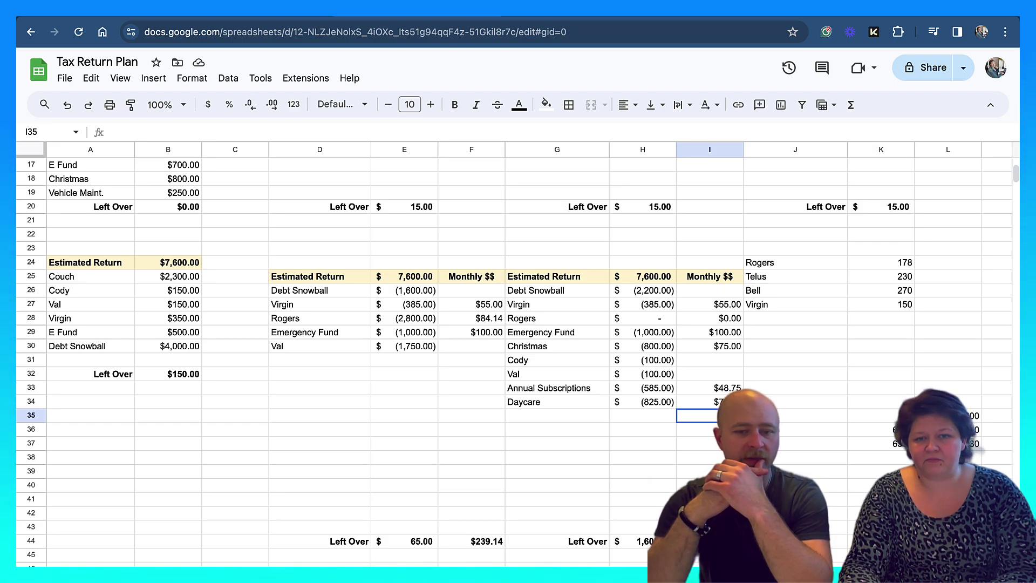
{"action": "left_click", "coordinate": [881, 430]}
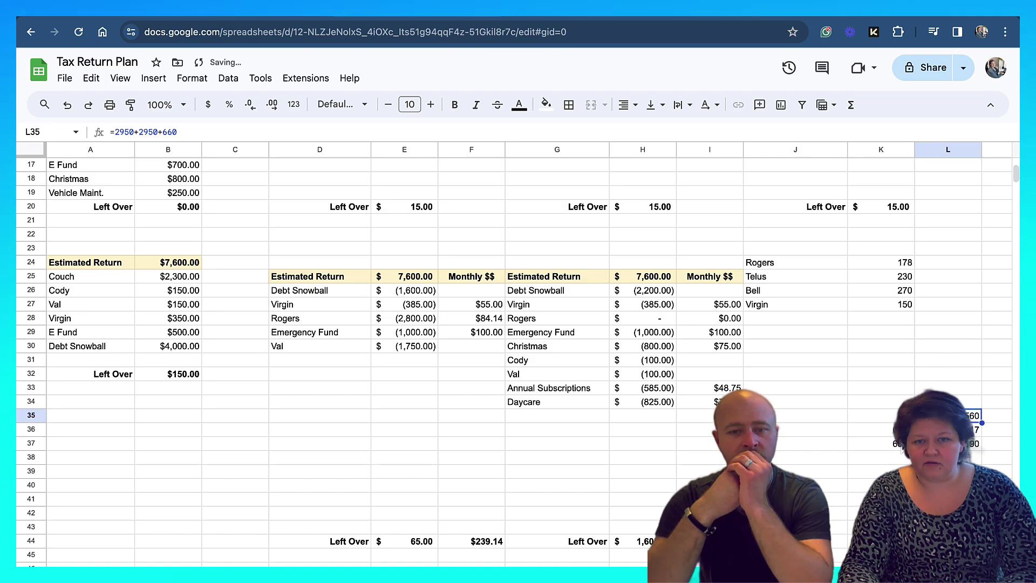
{"action": "left_click", "coordinate": [890, 430]}
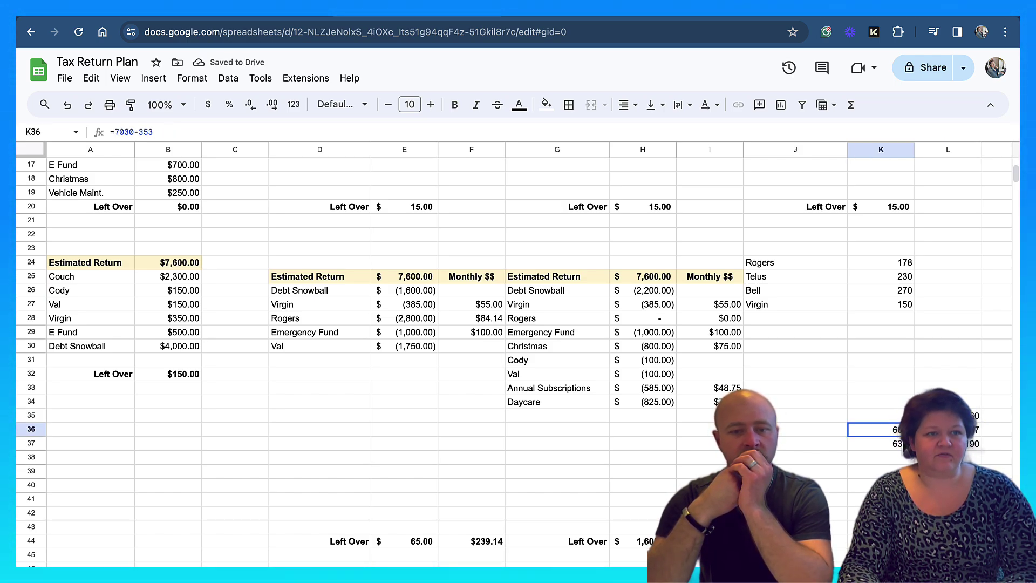
{"action": "left_click", "coordinate": [973, 433]}
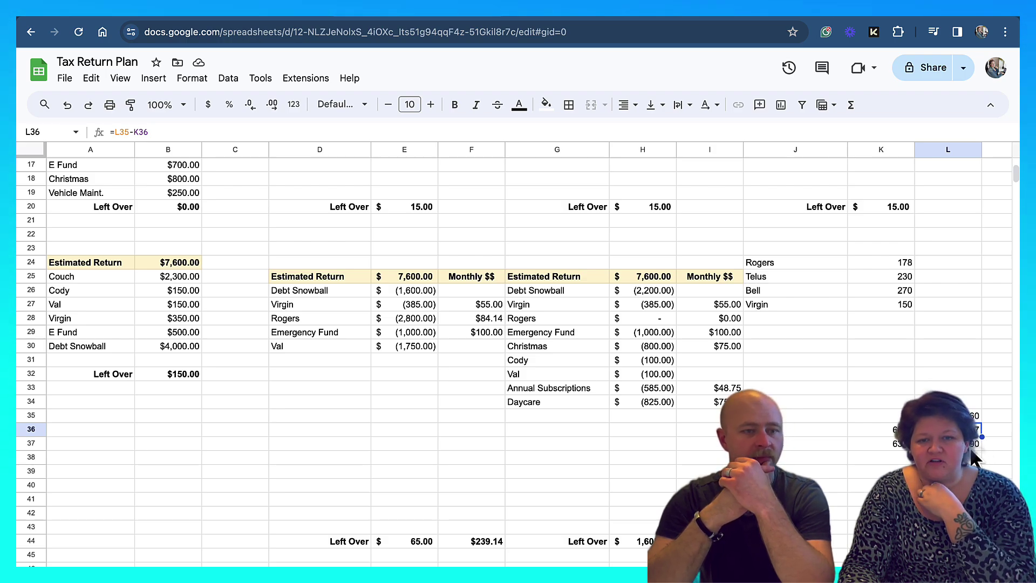
- Switch to the YNAB February 2024 budget and look through the amounts assigned to Bills and Subscriptions
{"action": "left_click", "coordinate": [110, 4]}
{"action": "scroll", "coordinate": [440, 367], "scroll_direction": "down", "scroll_amount": 5}
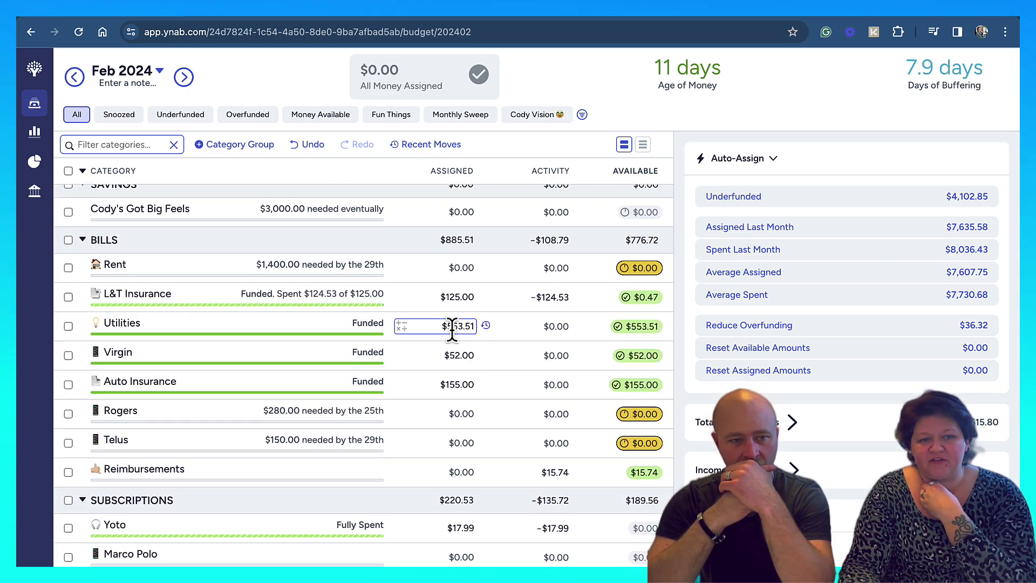
{"action": "scroll", "coordinate": [461, 382], "scroll_direction": "down", "scroll_amount": 6}
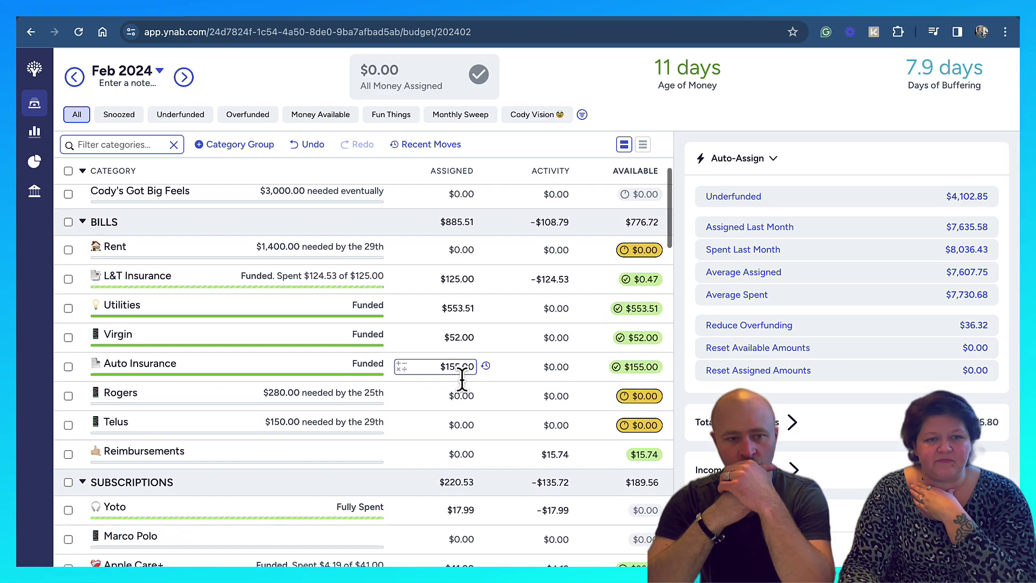
{"action": "scroll", "coordinate": [462, 378], "scroll_direction": "down", "scroll_amount": 2}
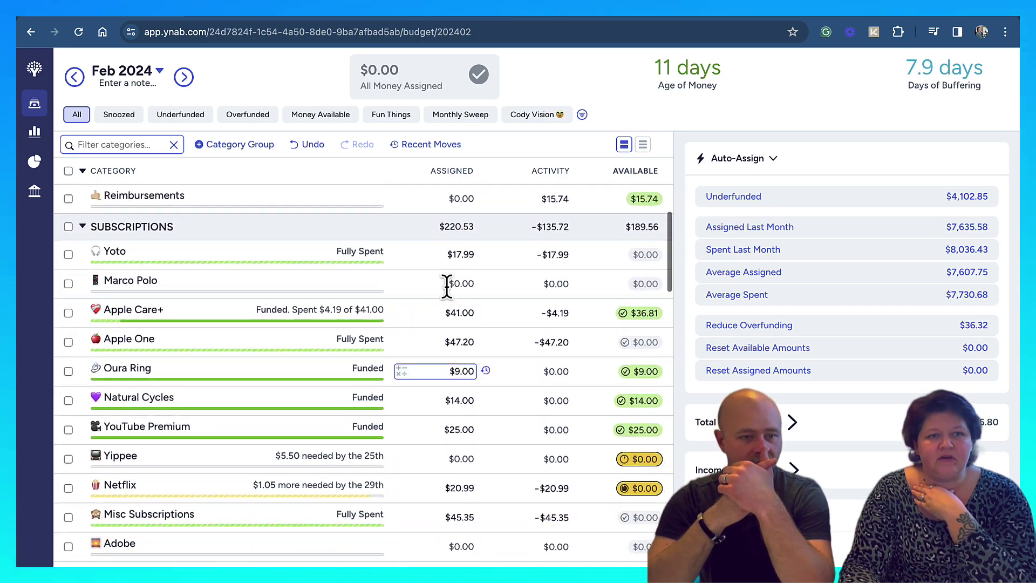
- Back in the Tax Return Plan, replace the scenario's Rogers entry with Auto Insur, using 155*12 as a -1,860 amount and 155 monthly
{"action": "left_click", "coordinate": [411, 24]}
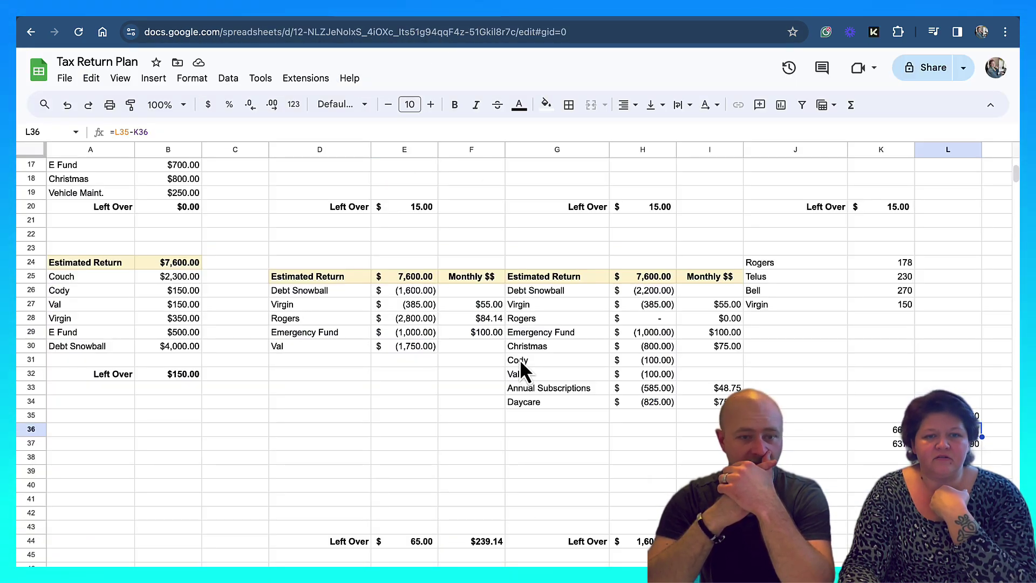
{"action": "left_click", "coordinate": [568, 314]}
{"action": "type", "text": "Auto Insur"}
{"action": "key", "text": "Tab"}
{"action": "type", "text": "=155*12"}
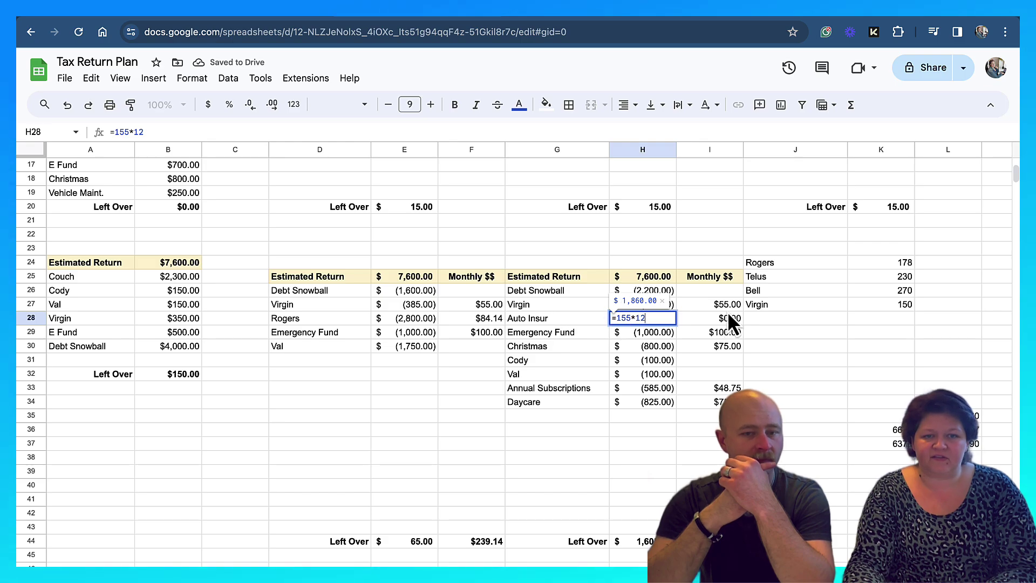
{"action": "key", "text": "Tab"}
{"action": "type", "text": "155"}
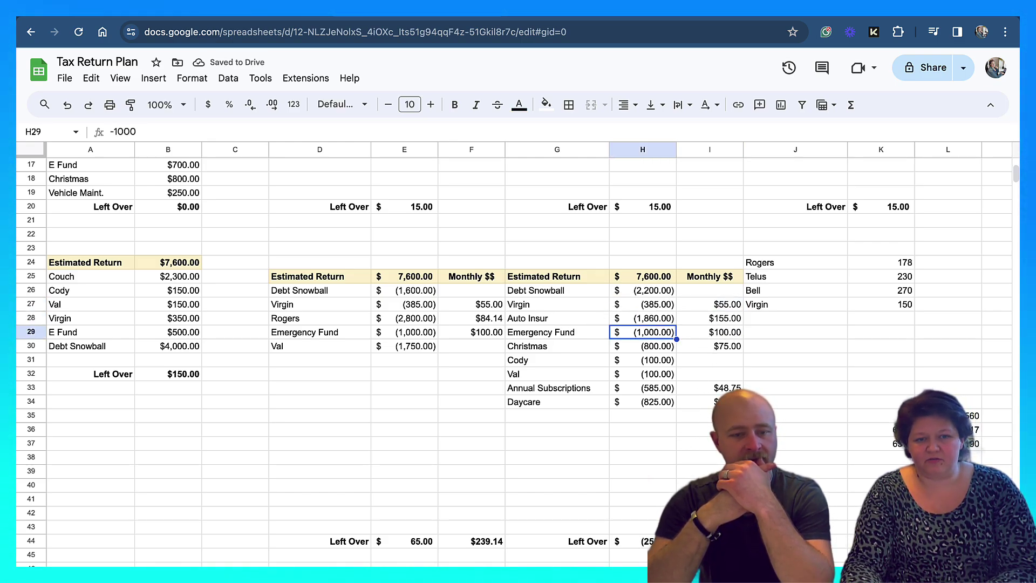
- Set both personal amounts in H31 and H32, between Christmas and Annual Subscriptions, to 0
{"action": "left_click", "coordinate": [641, 446]}
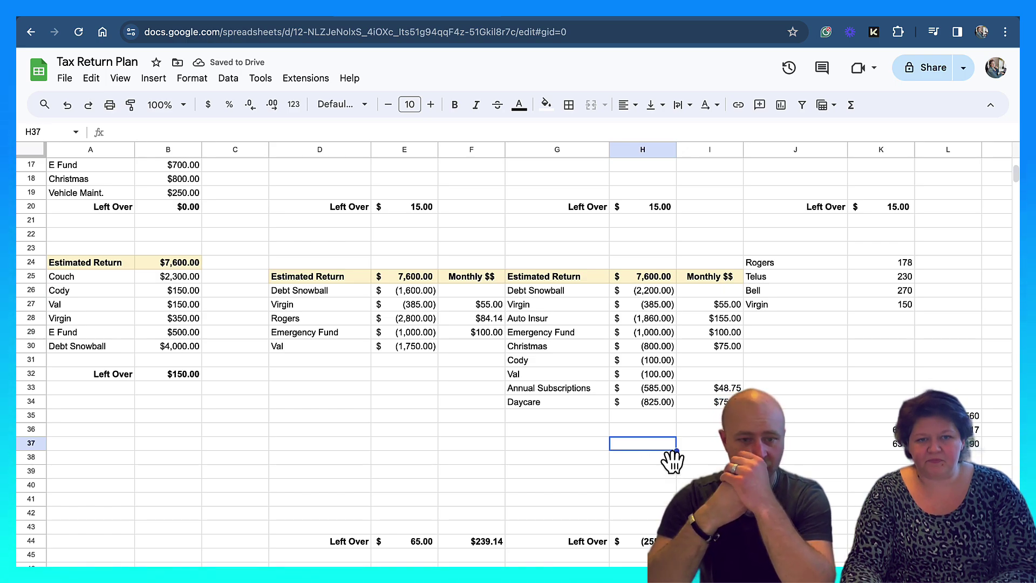
{"action": "left_click", "coordinate": [662, 363]}
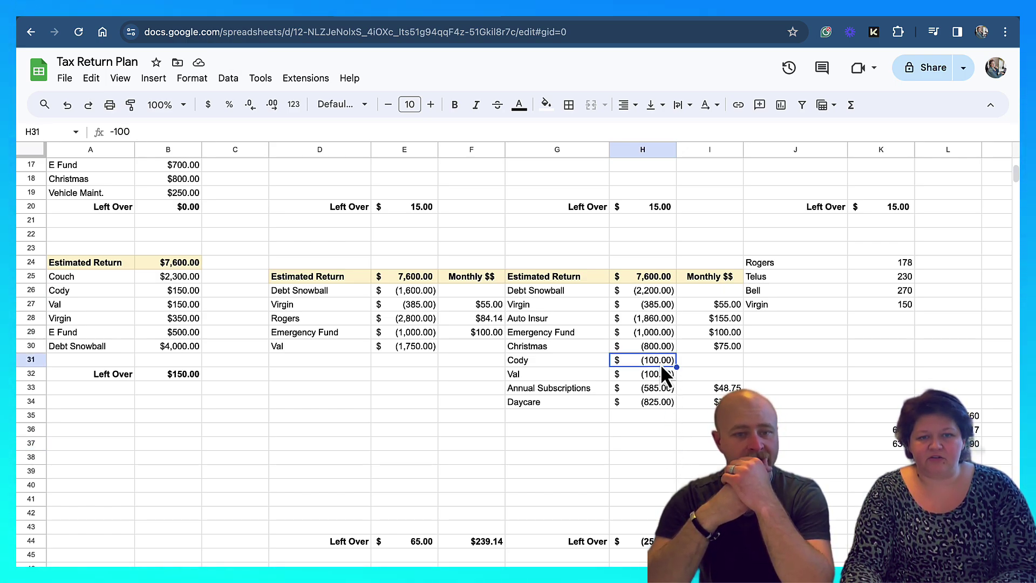
{"action": "left_click", "coordinate": [654, 375]}
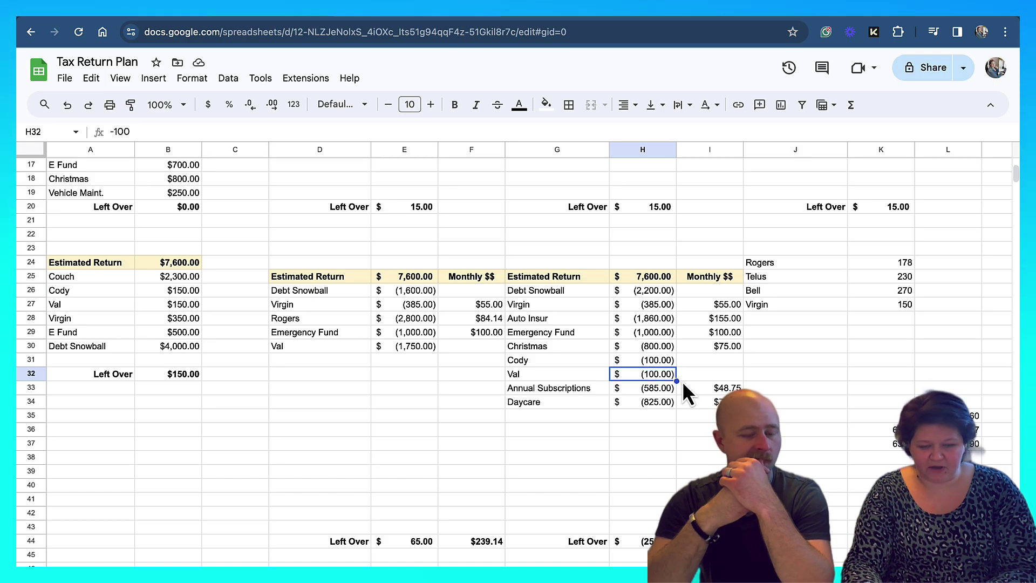
{"action": "type", "text": "0"}
{"action": "key", "text": "Up"}
{"action": "type", "text": "0"}
{"action": "key", "text": "Return"}
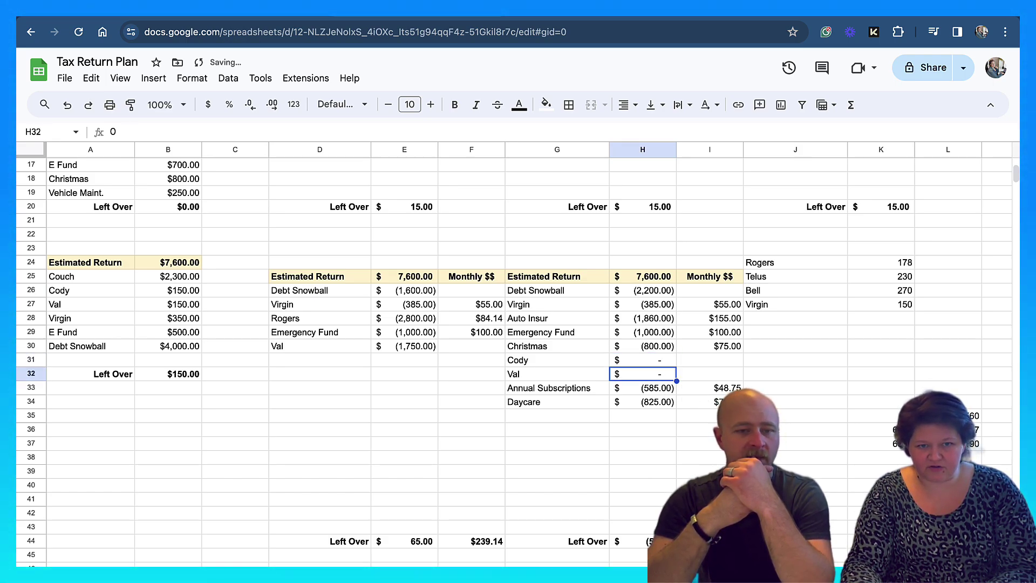
- Check the third scenario's monthly total in I44 and update the amount subtracted from 7030 in K36 to match it
{"action": "left_click", "coordinate": [710, 542]}
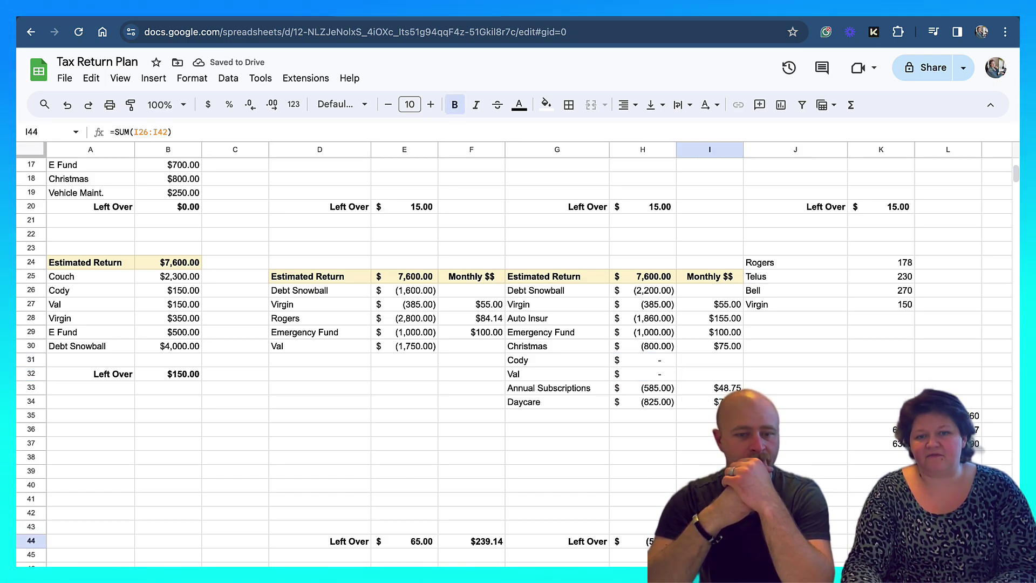
{"action": "left_click", "coordinate": [882, 430]}
{"action": "left_click", "coordinate": [154, 133]}
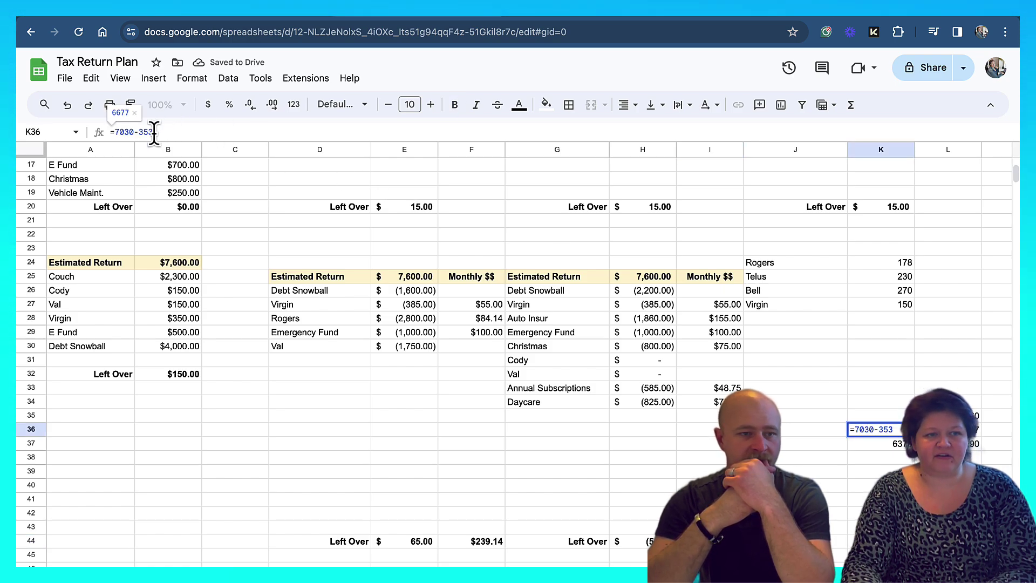
{"action": "type", "text": "453"}
{"action": "key", "text": "Return"}
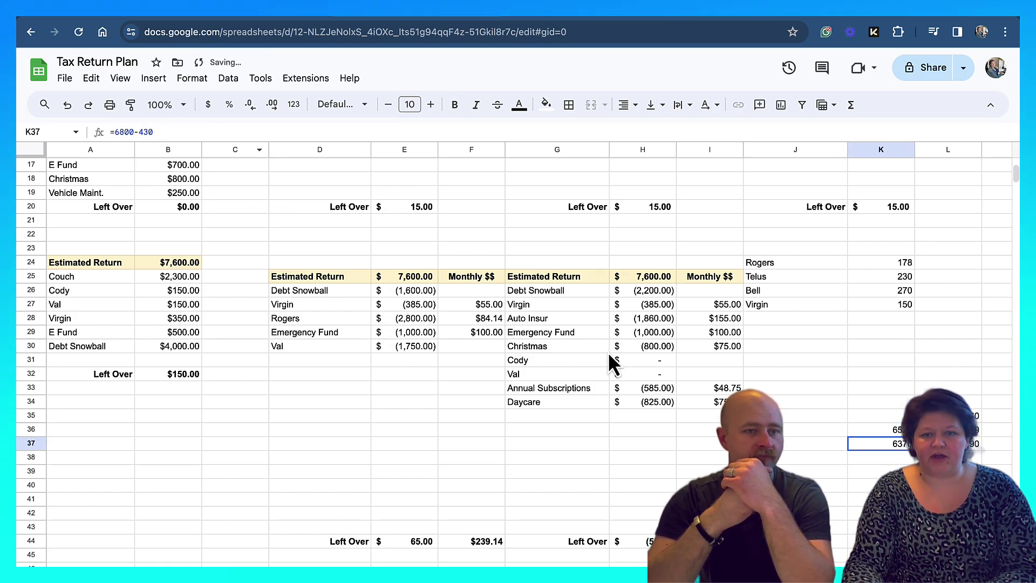
{"action": "left_click", "coordinate": [861, 476]}
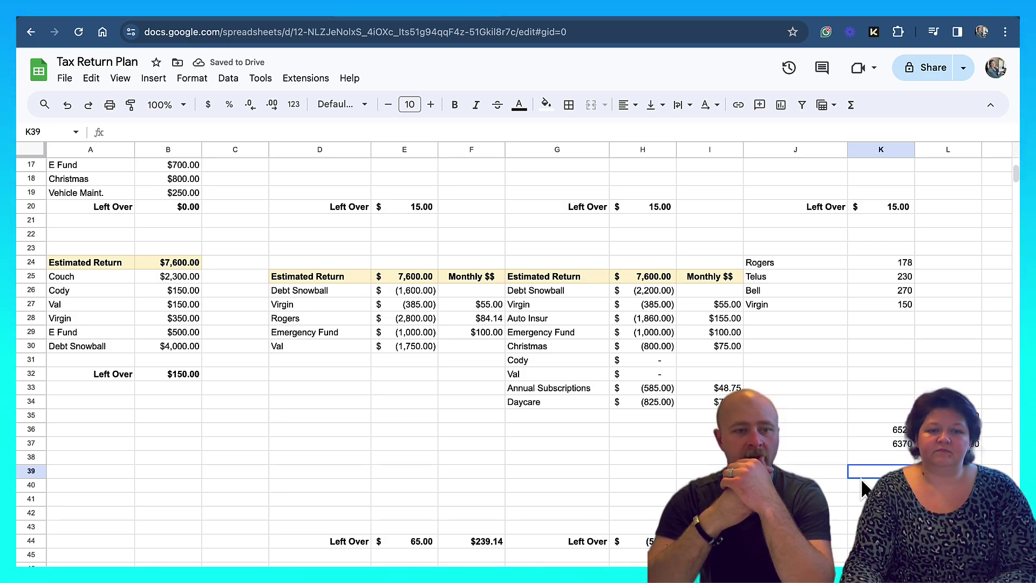
- Review the third scenario's allocations, focusing on the personal amounts and the Annual Subscriptions amount with its monthly value
{"action": "left_click", "coordinate": [656, 331]}
{"action": "left_click", "coordinate": [660, 361]}
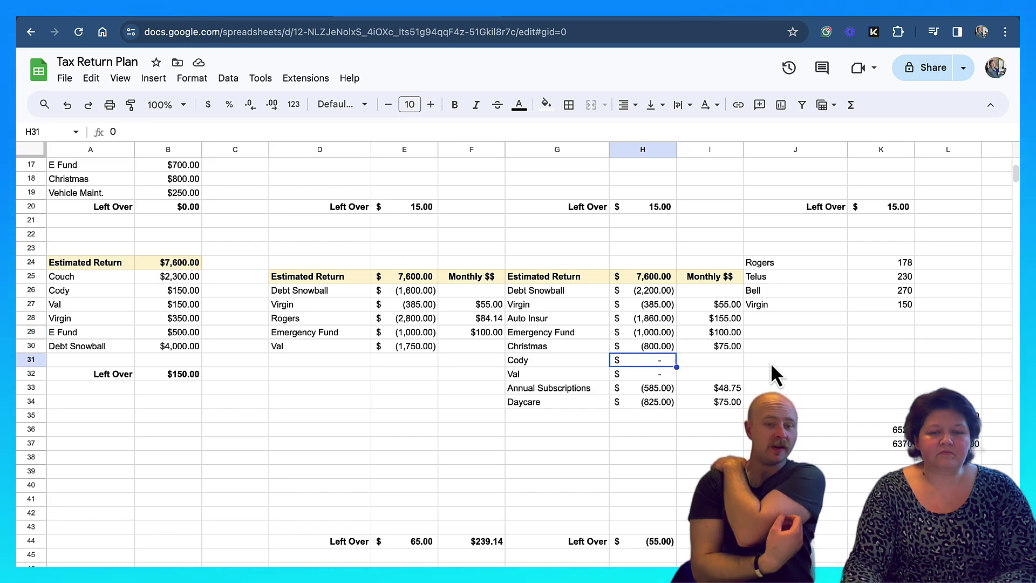
{"action": "left_click", "coordinate": [798, 362]}
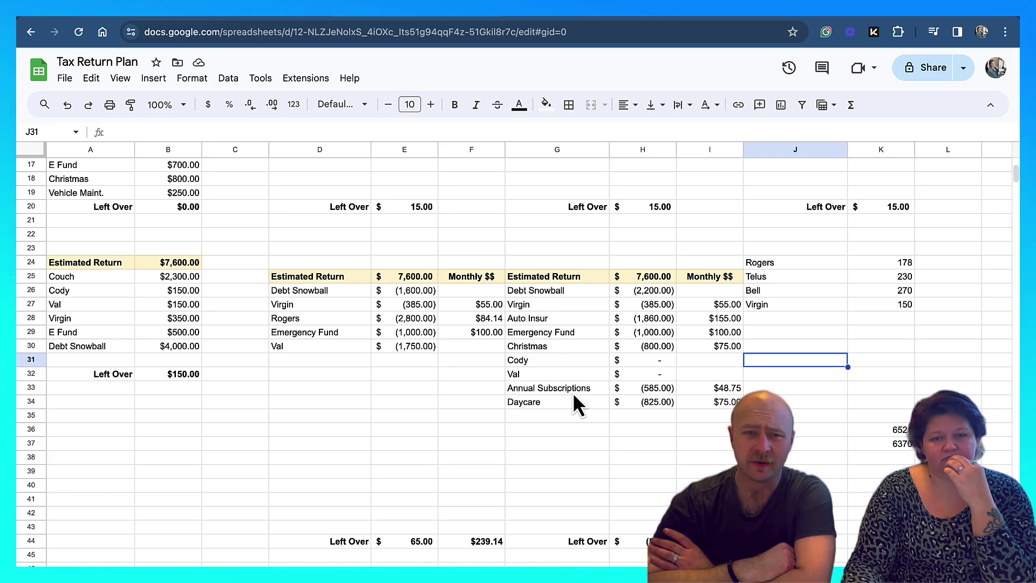
{"action": "left_click", "coordinate": [726, 388]}
{"action": "left_click", "coordinate": [643, 389]}
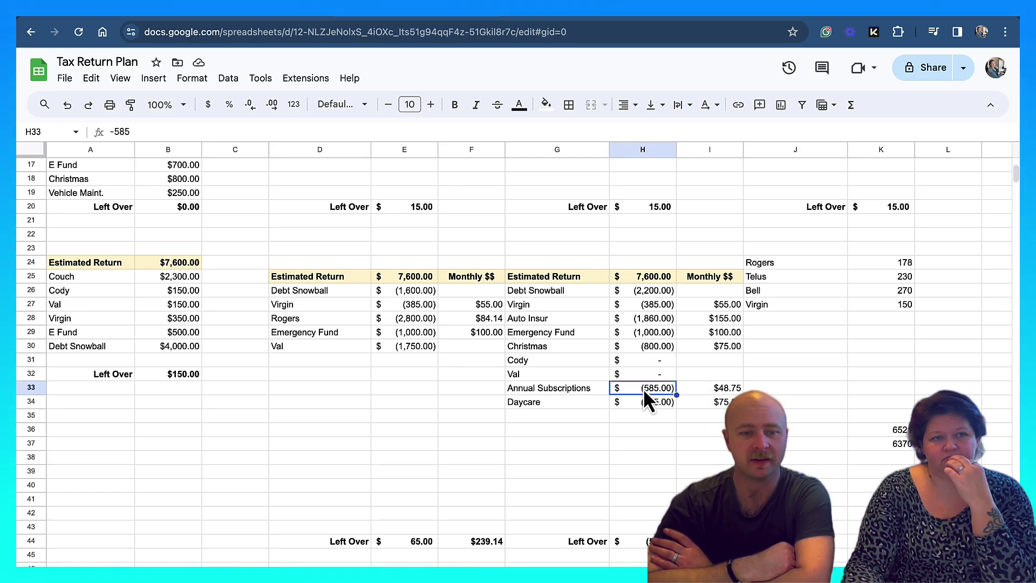
{"action": "left_click", "coordinate": [716, 393]}
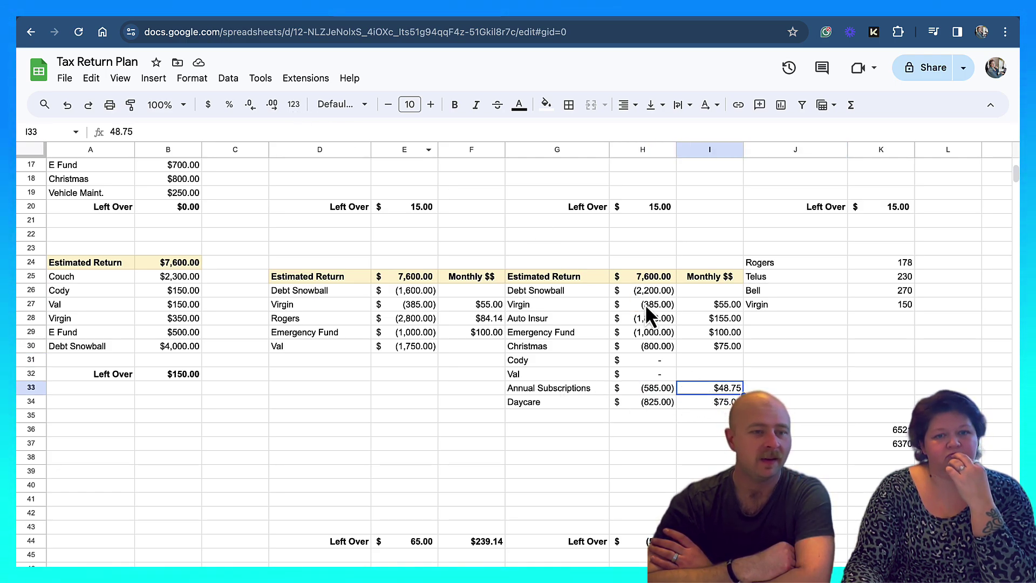
{"action": "scroll", "coordinate": [663, 299], "scroll_direction": "up", "scroll_amount": 5}
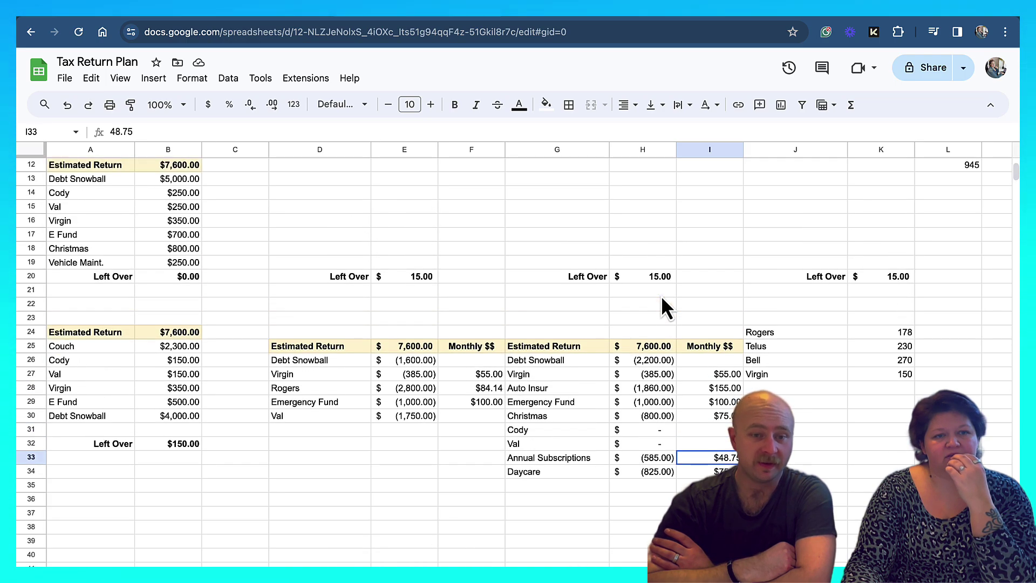
{"action": "scroll", "coordinate": [662, 296], "scroll_direction": "down", "scroll_amount": 7}
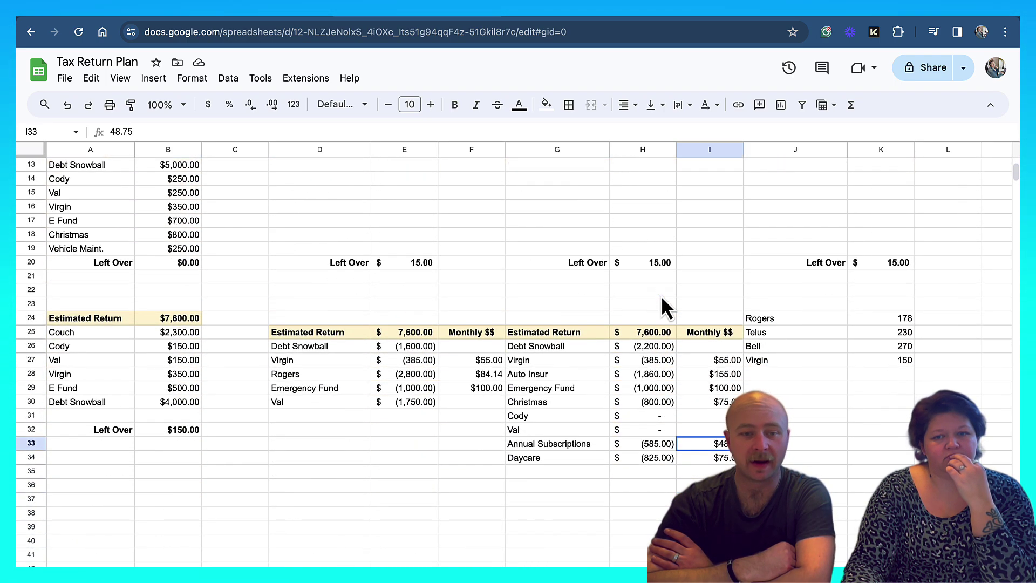
{"action": "left_click", "coordinate": [720, 400]}
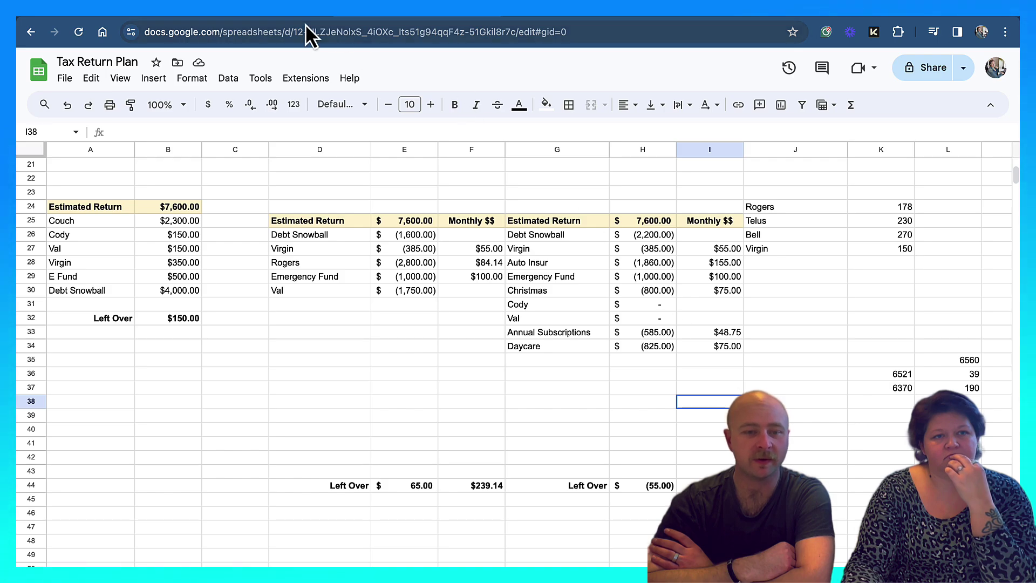
- Switch to Debt Payoff Planner and set the Overtime Shift 3 funding amount to $100 to test the payoff date
{"action": "left_click", "coordinate": [241, 12]}
{"action": "scroll", "coordinate": [420, 388], "scroll_direction": "down", "scroll_amount": 5}
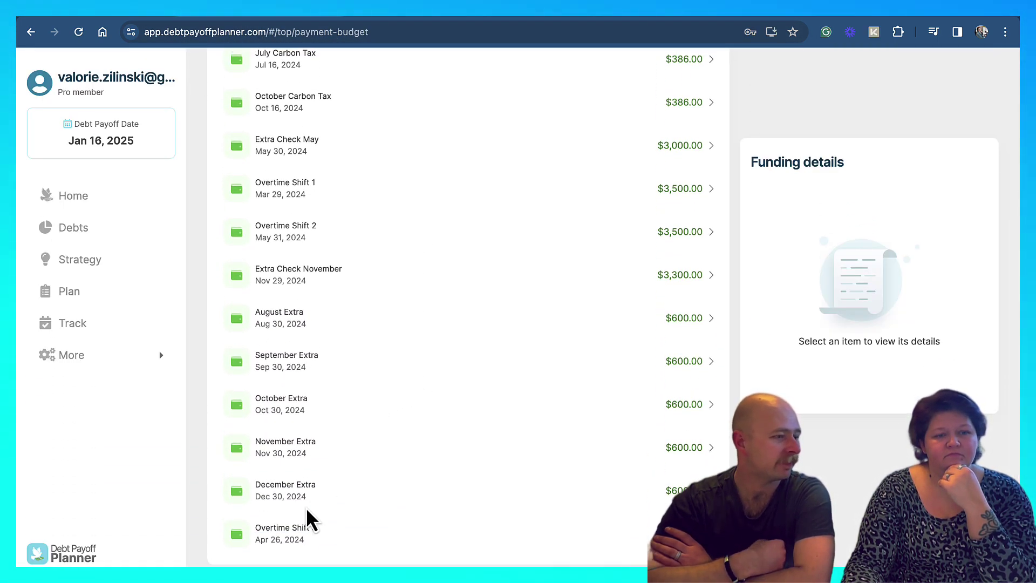
{"action": "left_click", "coordinate": [308, 521]}
{"action": "double_click", "coordinate": [774, 258]}
{"action": "type", "text": "300"}
{"action": "left_click", "coordinate": [827, 398]}
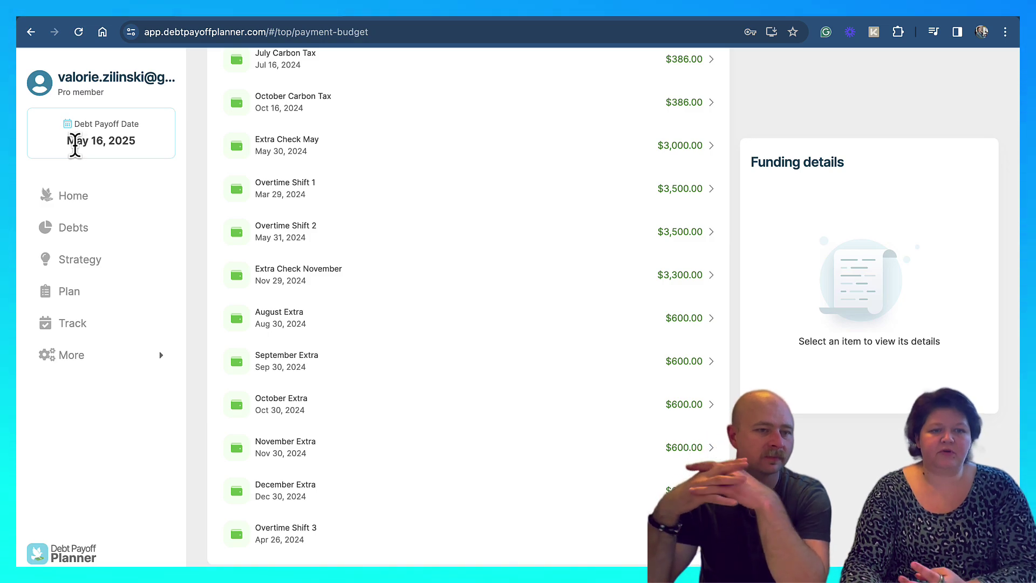
- Restore the Overtime Shift 3 funding amount and save the change
{"action": "left_click", "coordinate": [292, 533]}
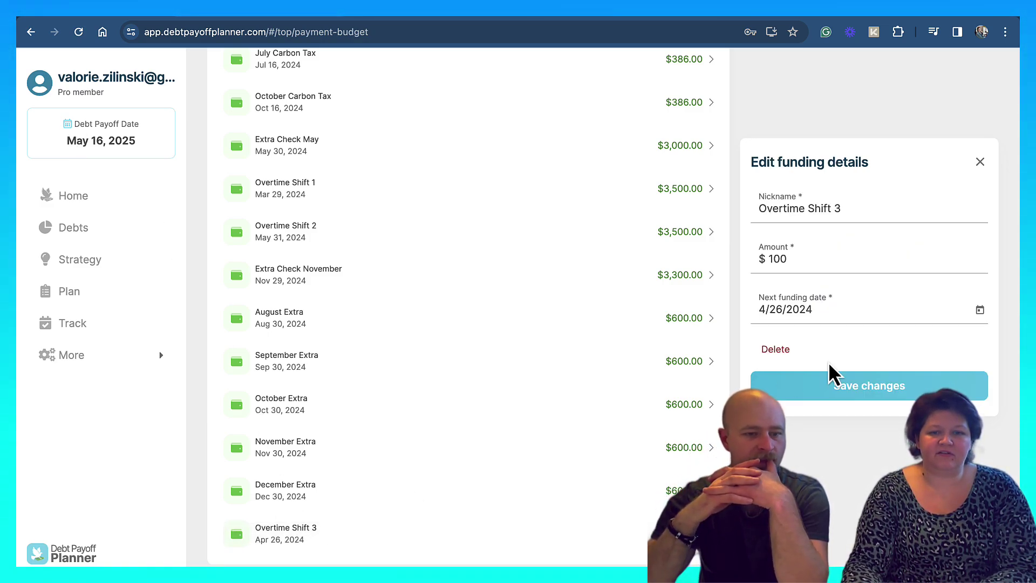
{"action": "left_click", "coordinate": [783, 260]}
{"action": "key", "text": "BackSpace"}
{"action": "key", "text": "BackSpace"}
{"action": "key", "text": "BackSpace"}
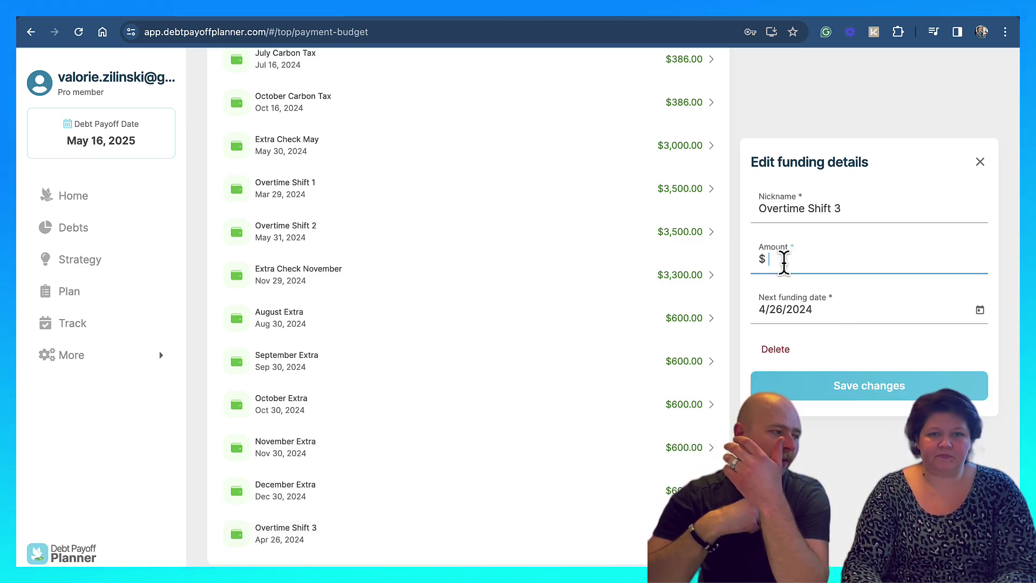
{"action": "left_click", "coordinate": [877, 394]}
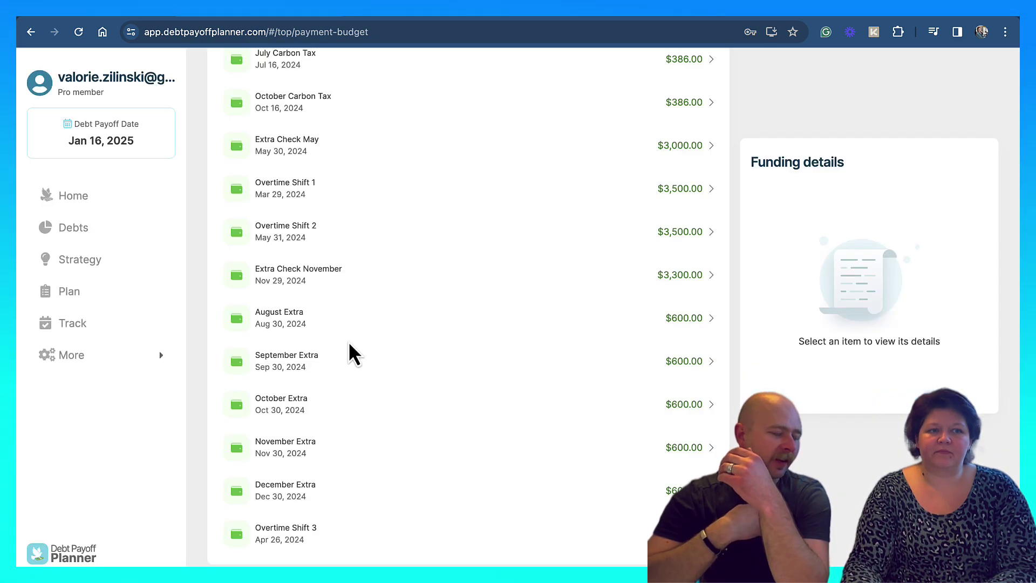
- View the payoff overview on the planner's home page and check the Subscriptions group in the YNAB February 2024 budget
{"action": "left_click", "coordinate": [79, 202]}
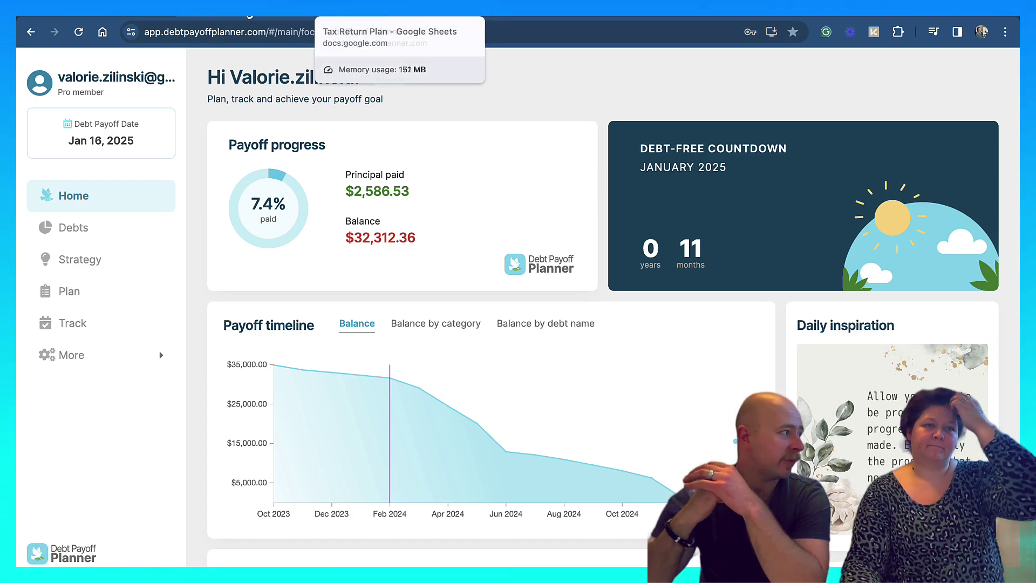
{"action": "left_click", "coordinate": [406, 19]}
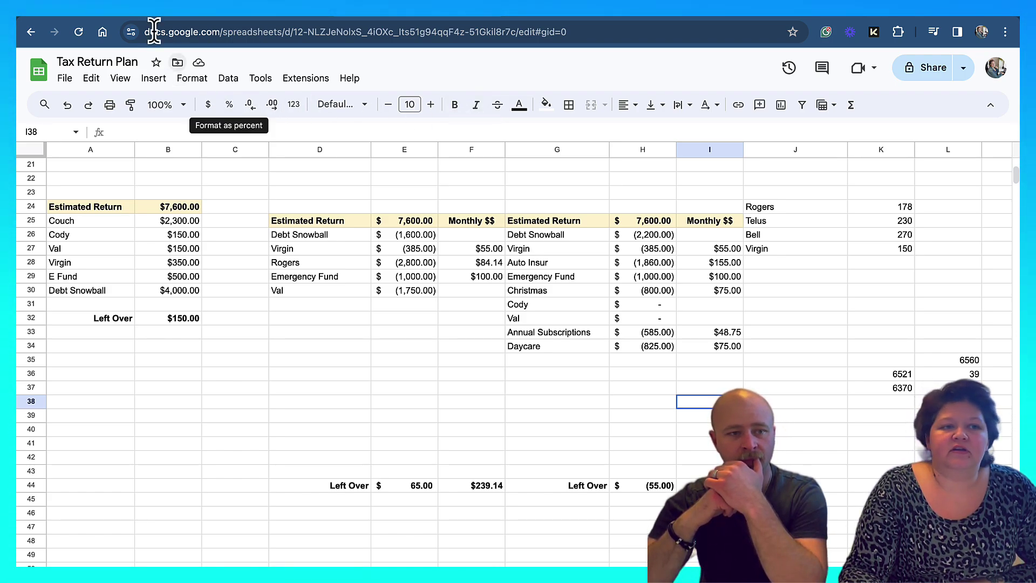
{"action": "left_click", "coordinate": [108, 17]}
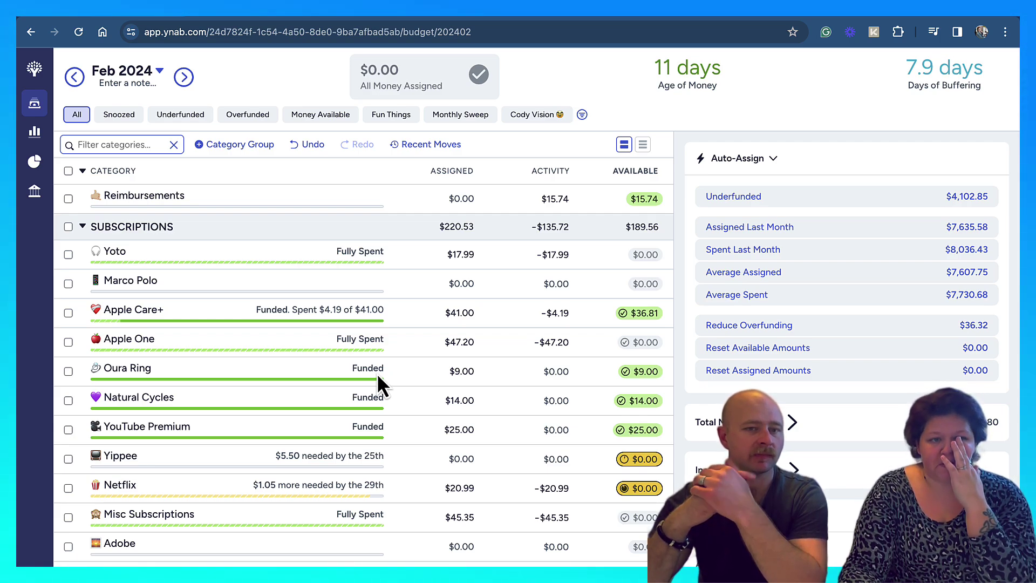
- Back in the Tax Return Plan, set the Annual Subscriptions amount and monthly value in H33 and I33 to 0
{"action": "left_click", "coordinate": [390, 17]}
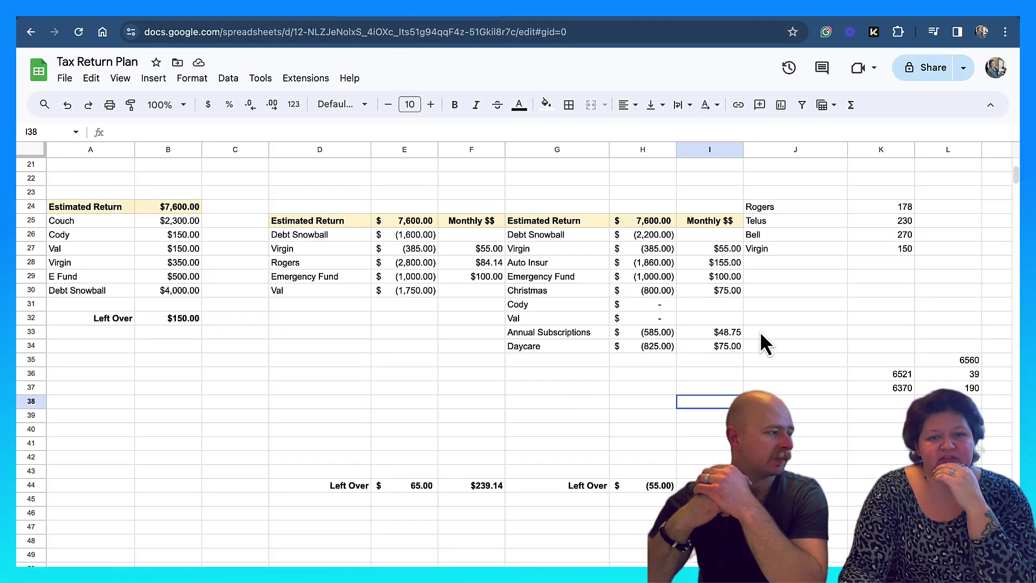
{"action": "left_click", "coordinate": [713, 333]}
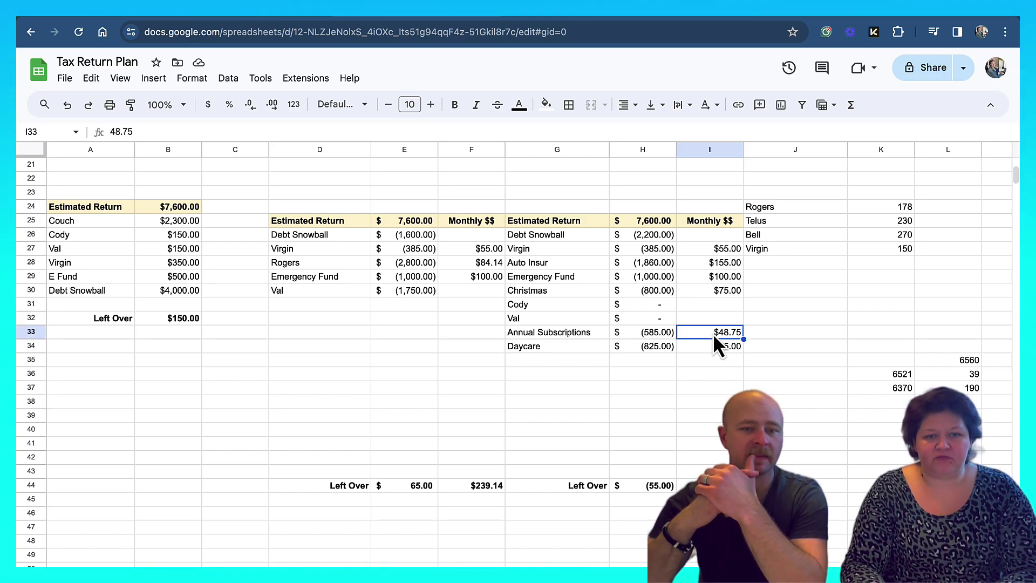
{"action": "type", "text": "0"}
{"action": "key", "text": "Left"}
{"action": "key", "text": "Delete"}
{"action": "left_click", "coordinate": [714, 333]}
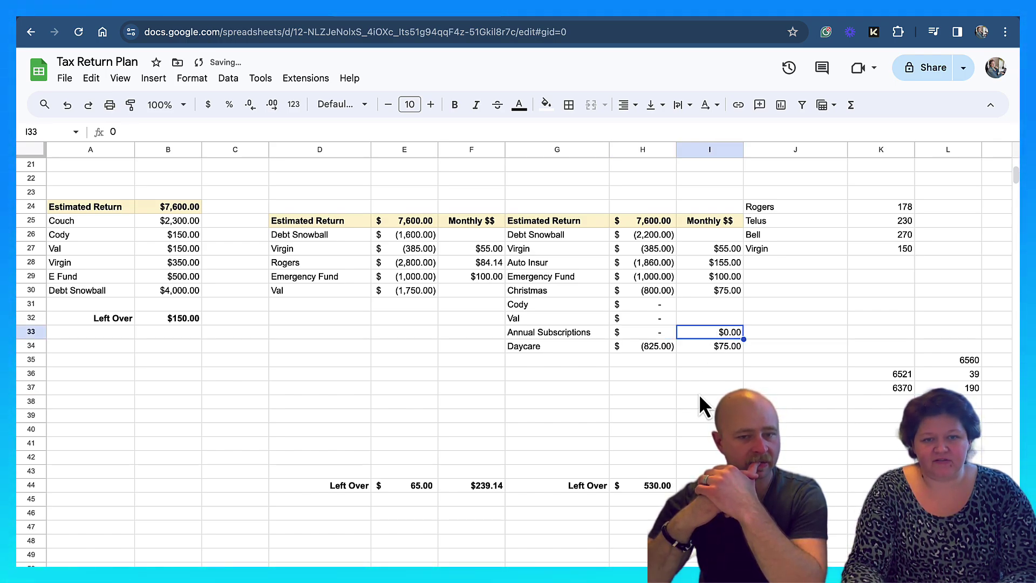
{"action": "left_click", "coordinate": [702, 485]}
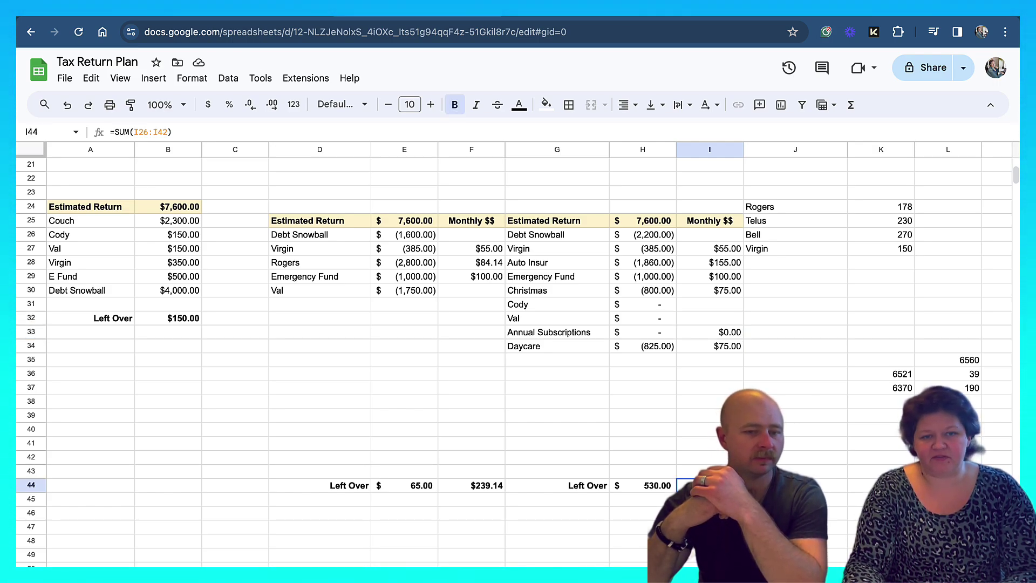
- Set both personal amounts in H31 and H32 to -250
{"action": "left_click", "coordinate": [650, 302]}
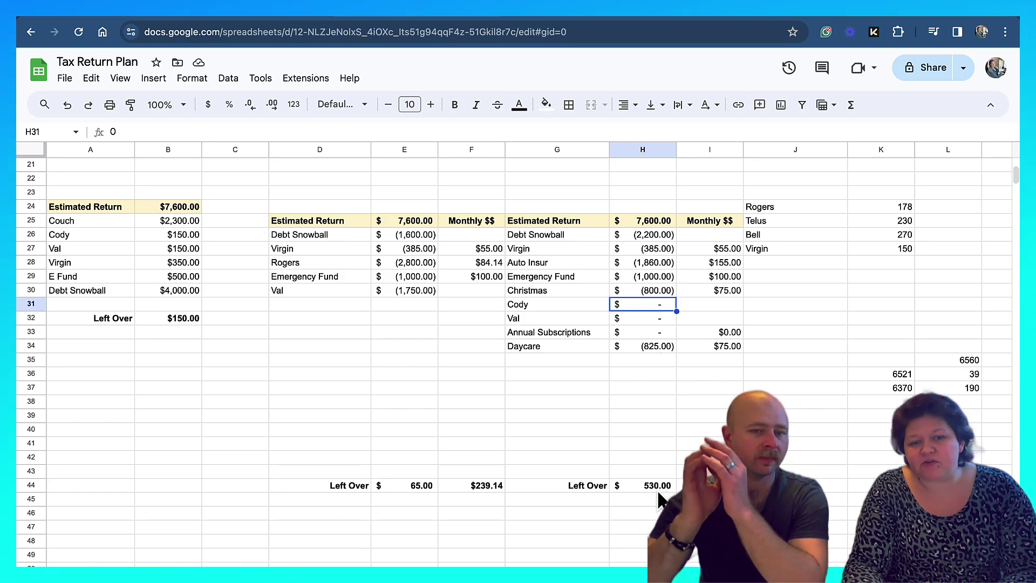
{"action": "type", "text": "-250"}
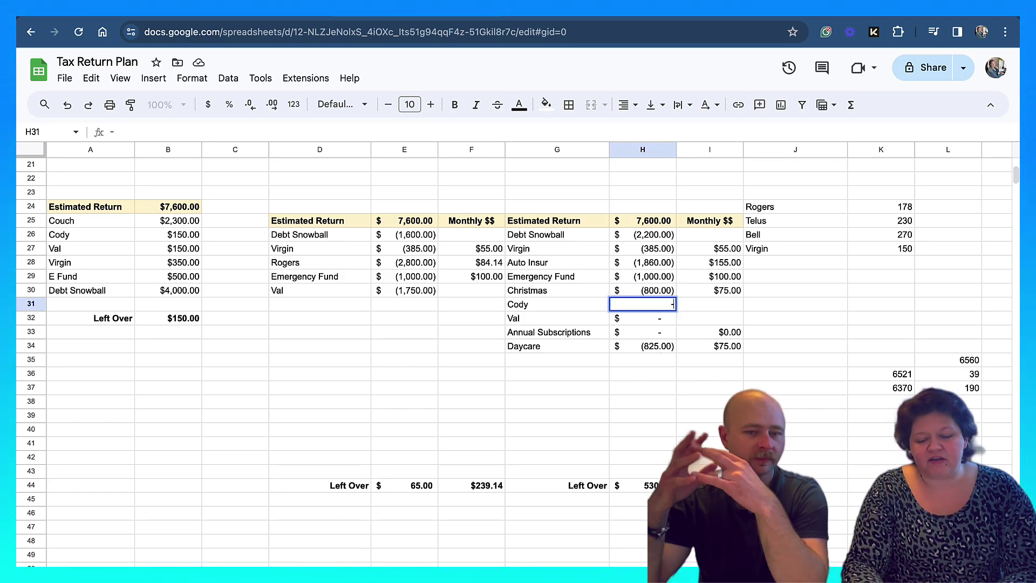
{"action": "key", "text": "Return"}
{"action": "type", "text": "-250"}
{"action": "key", "text": "Return"}
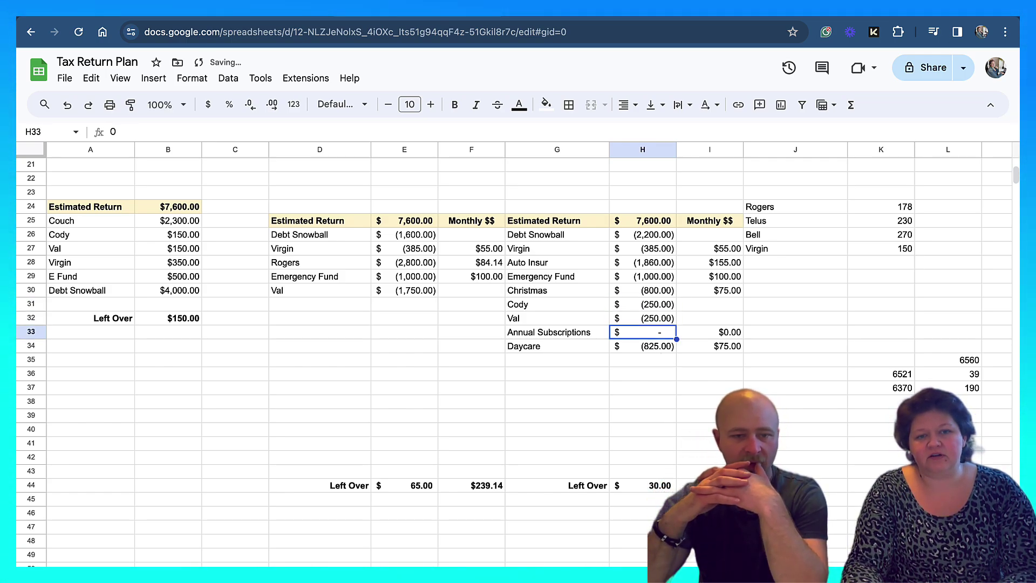
- Review the third scenario's allocations in column H, from Annual Subscriptions up to Debt Snowball, and the Daycare formula
{"action": "left_click", "coordinate": [702, 513]}
{"action": "left_click_drag", "start_coordinate": [642, 335], "coordinate": [724, 338]}
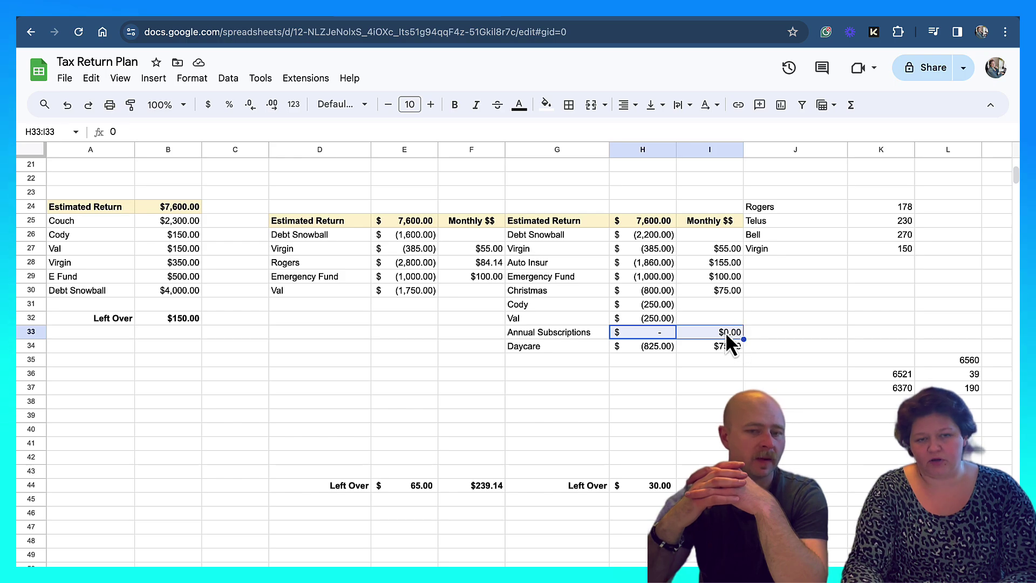
{"action": "left_click", "coordinate": [647, 305]}
{"action": "left_click", "coordinate": [663, 319]}
{"action": "key", "text": "Up"}
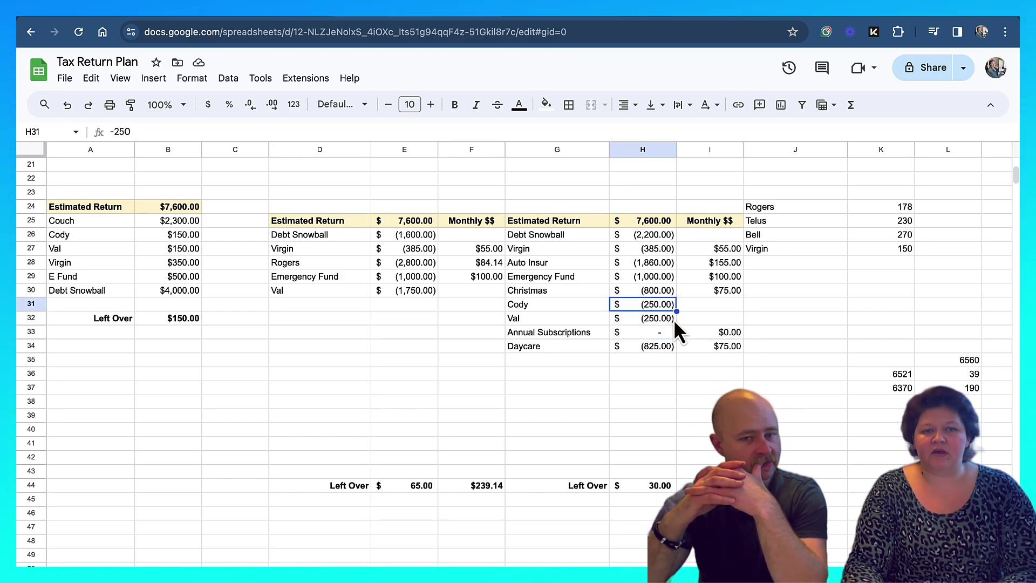
{"action": "key", "text": "Up"}
{"action": "key", "text": "Up"}
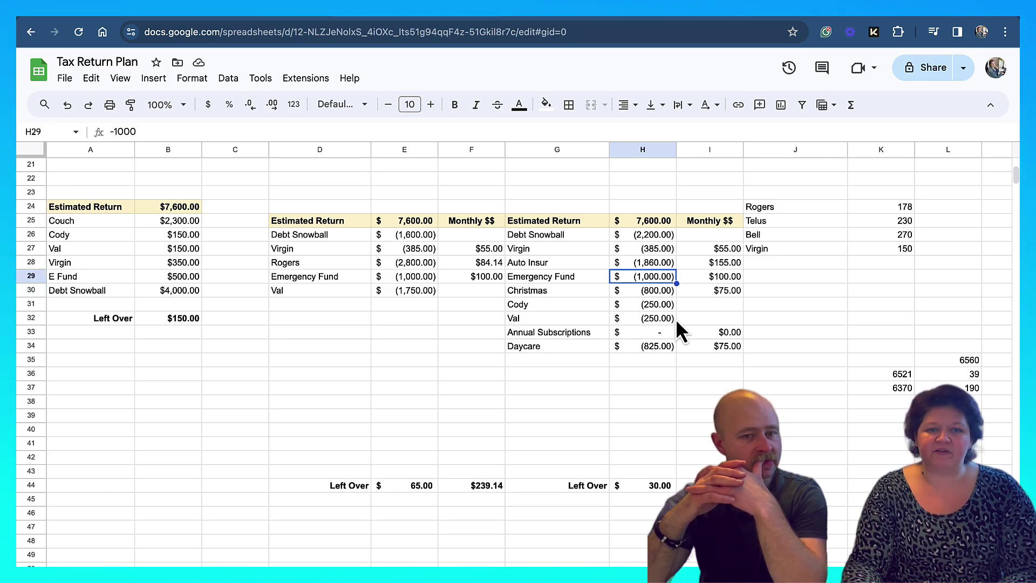
{"action": "key", "text": "Up"}
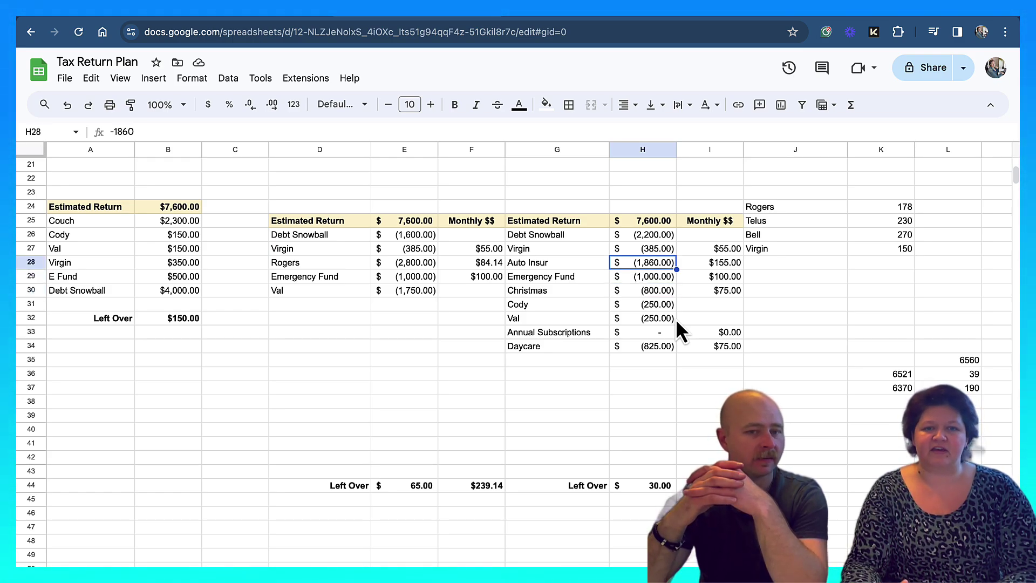
{"action": "key", "text": "Up"}
{"action": "key", "text": "Up"}
{"action": "key", "text": "Down"}
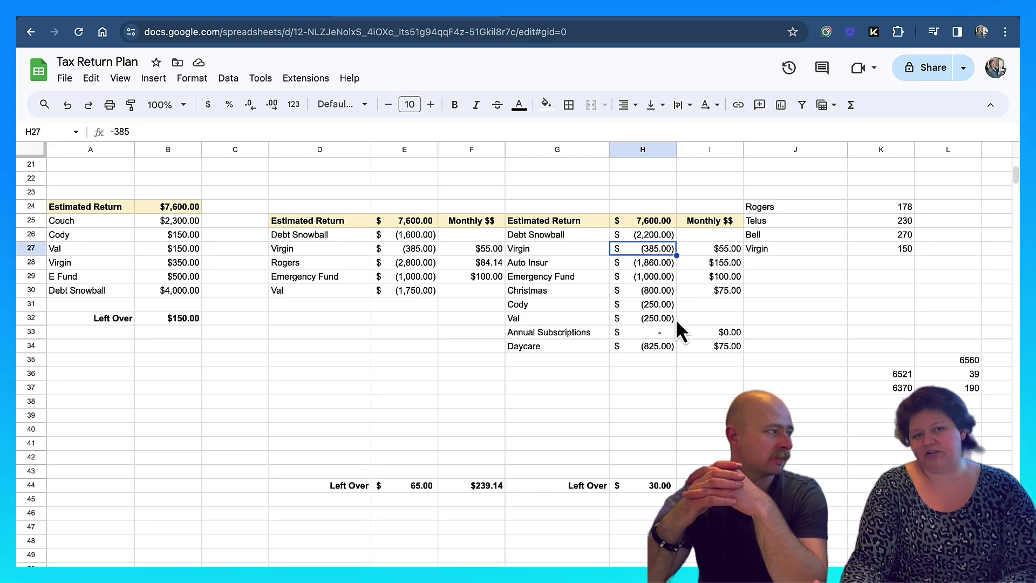
{"action": "left_click", "coordinate": [657, 350]}
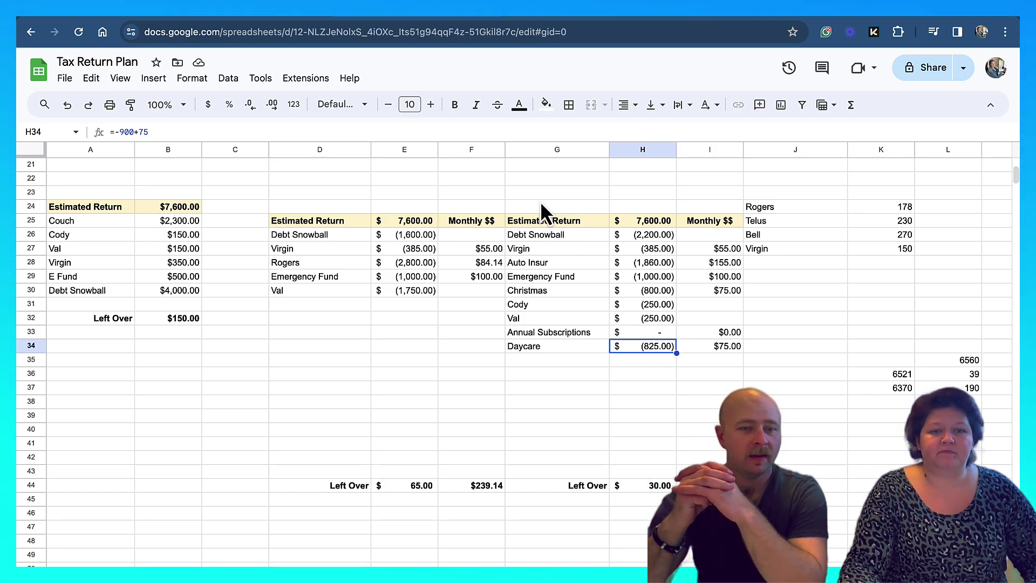
- Outline the third scenario's range G24:I35 with a thick black outer border
{"action": "left_click_drag", "start_coordinate": [541, 206], "coordinate": [711, 367]}
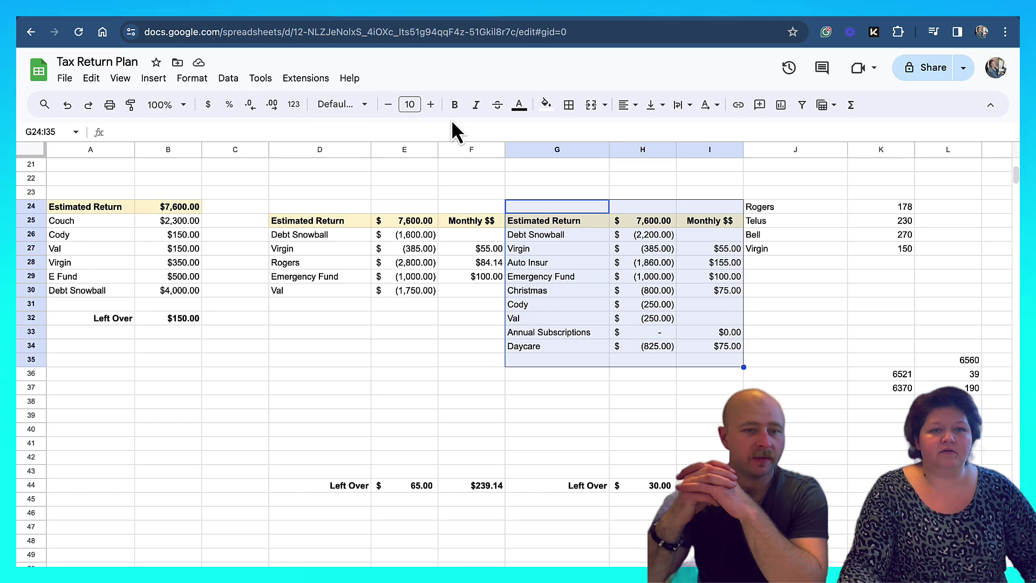
{"action": "left_click", "coordinate": [569, 104]}
{"action": "left_click", "coordinate": [667, 135]}
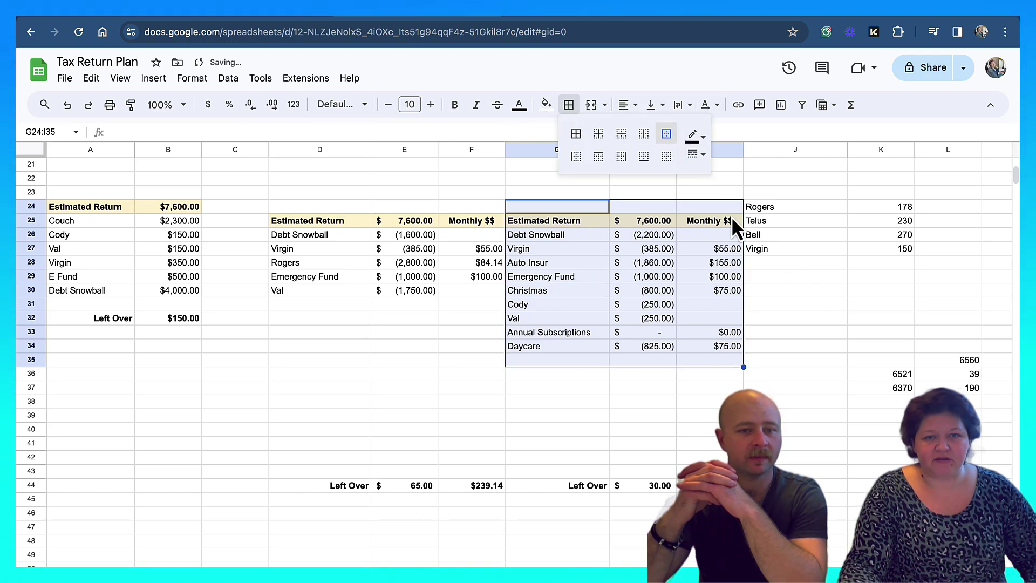
{"action": "left_click", "coordinate": [696, 155]}
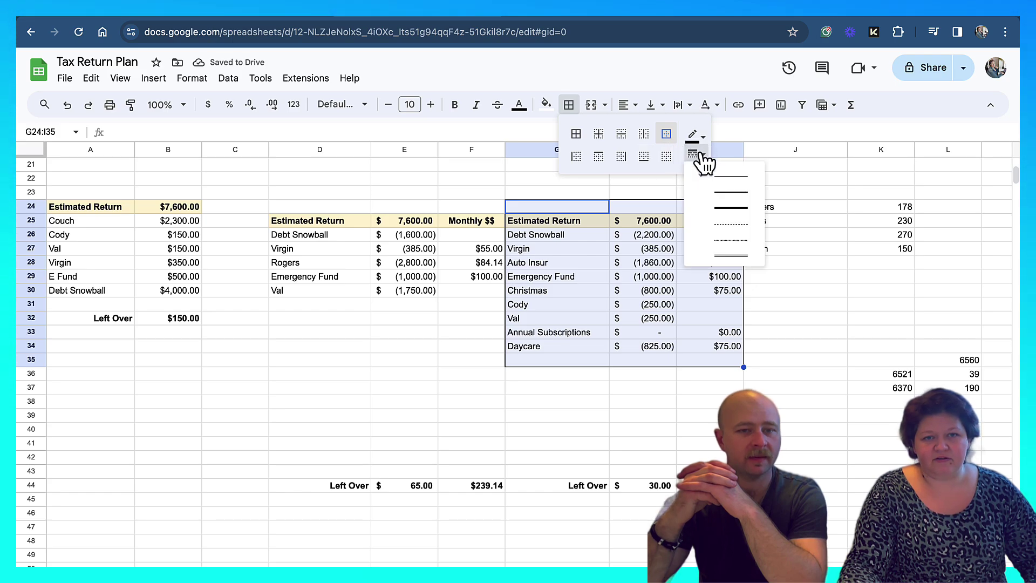
{"action": "left_click", "coordinate": [731, 208]}
{"action": "left_click", "coordinate": [829, 333]}
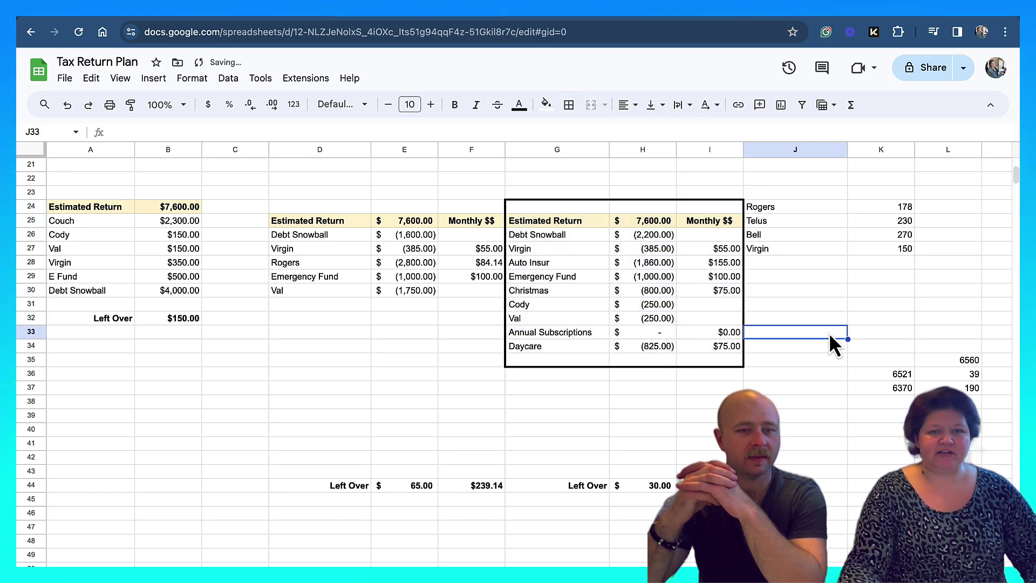
- Fill the blank rows G24:I24 and G35:I35 of the outlined scenario with bright yellow
{"action": "left_click_drag", "start_coordinate": [557, 208], "coordinate": [726, 207]}
{"action": "left_click", "coordinate": [545, 104]}
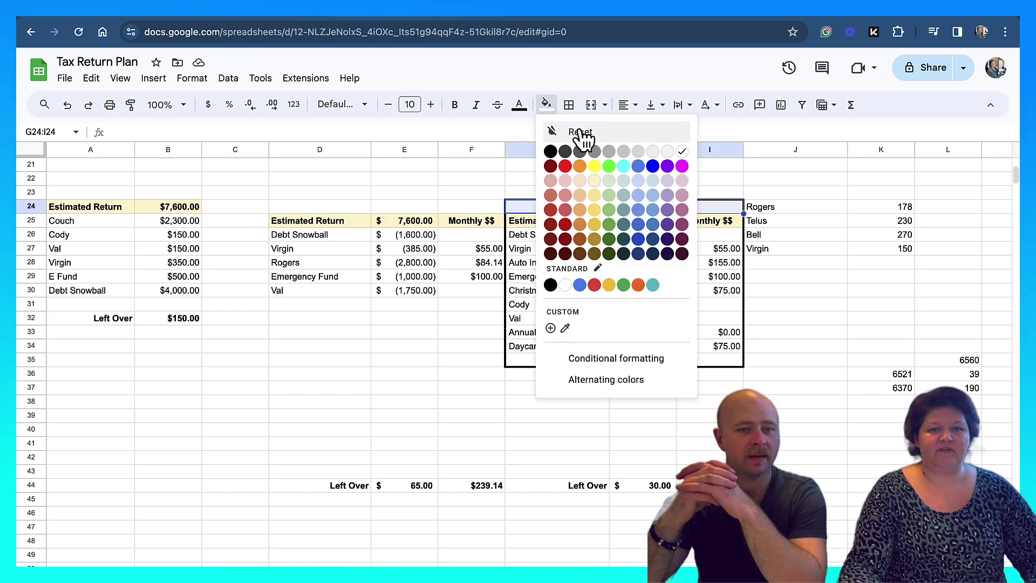
{"action": "left_click", "coordinate": [596, 169]}
{"action": "left_click_drag", "start_coordinate": [550, 360], "coordinate": [691, 364]}
{"action": "left_click", "coordinate": [545, 104]}
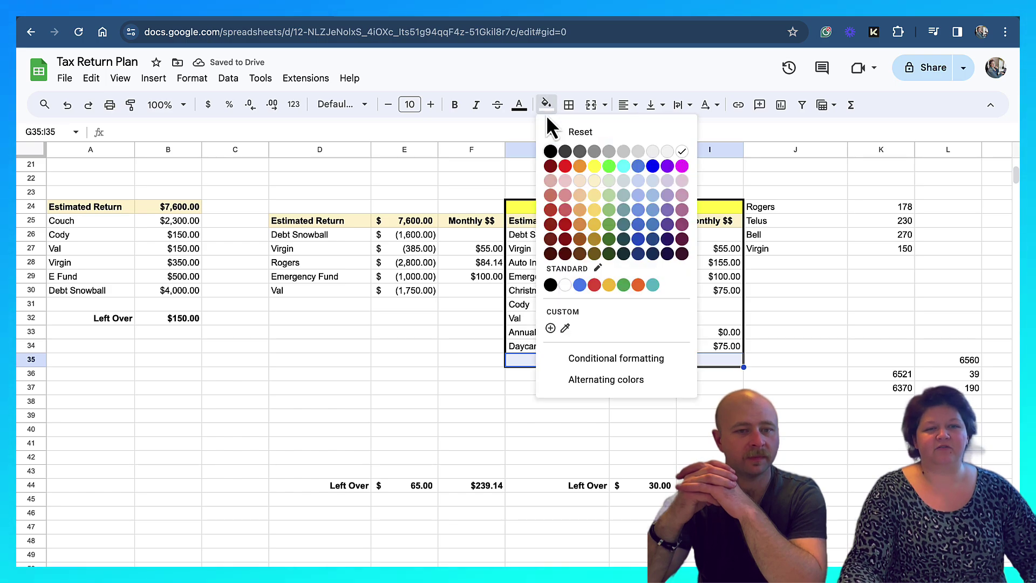
{"action": "left_click", "coordinate": [595, 168]}
{"action": "left_click", "coordinate": [815, 276]}
{"action": "left_click", "coordinate": [674, 377]}
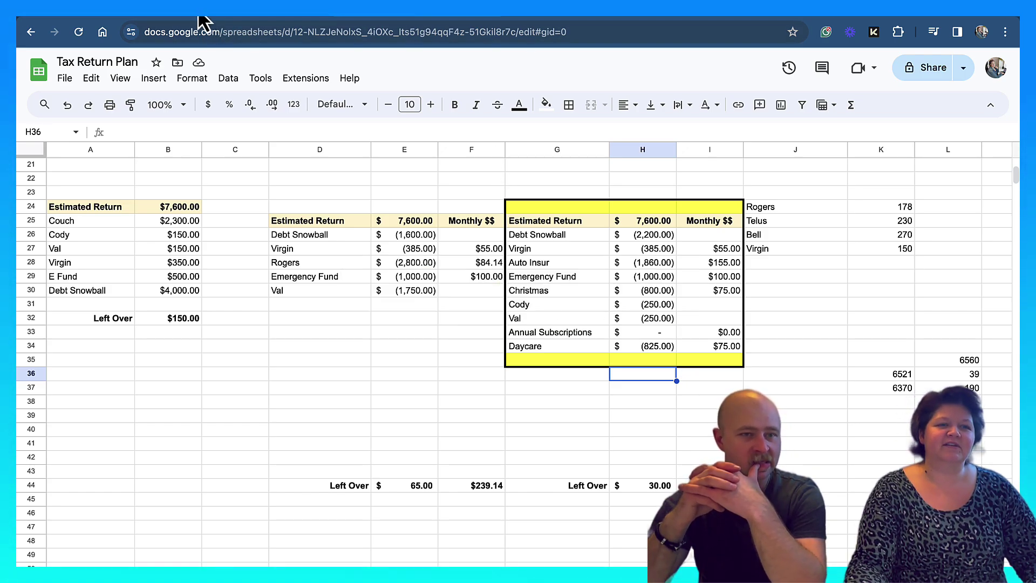
- Switch to the YNAB February 2024 budget and look through the Debt Payments, Savings and Bills groups
{"action": "left_click", "coordinate": [131, 12]}
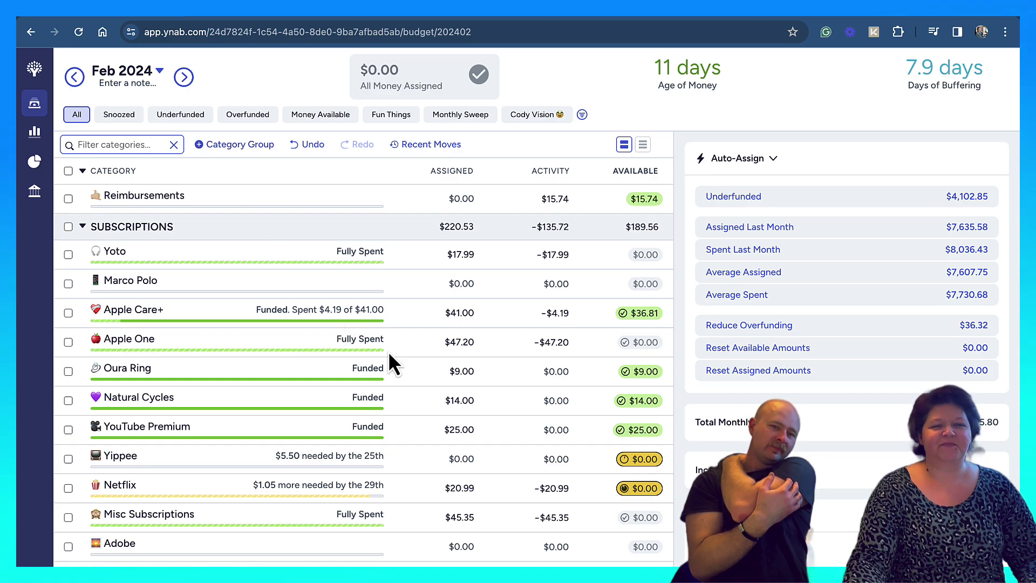
{"action": "scroll", "coordinate": [412, 375], "scroll_direction": "up", "scroll_amount": 2}
{"action": "scroll", "coordinate": [411, 376], "scroll_direction": "down", "scroll_amount": 5}
{"action": "scroll", "coordinate": [411, 374], "scroll_direction": "down", "scroll_amount": 15}
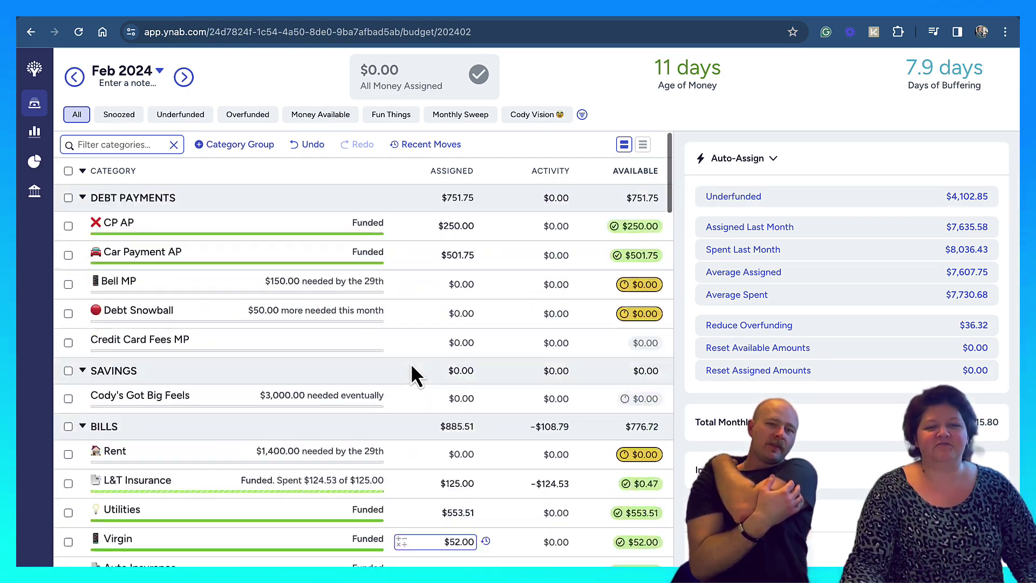